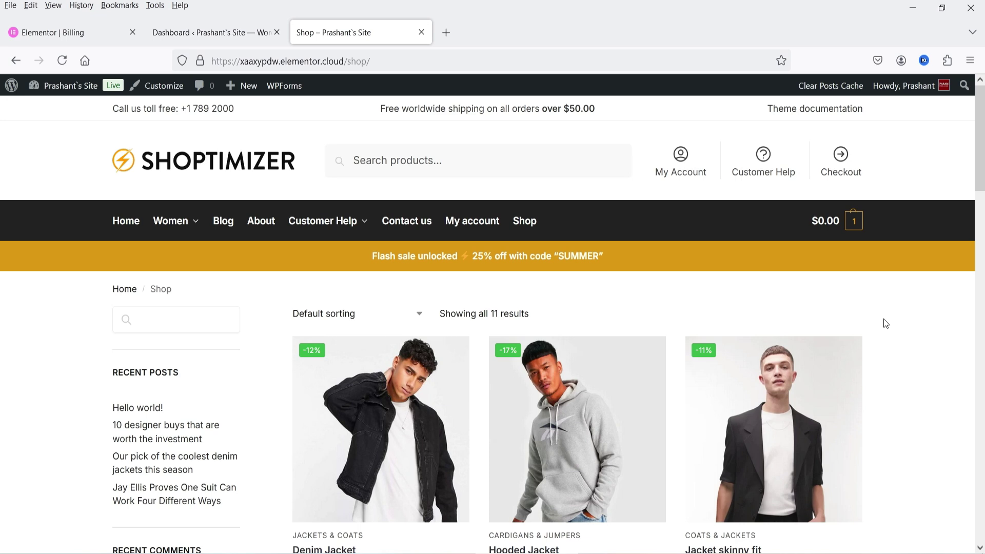
- Switch from the storefront Shop tab to the WordPress admin Dashboard tab
{"action": "left_click", "coordinate": [161, 34]}
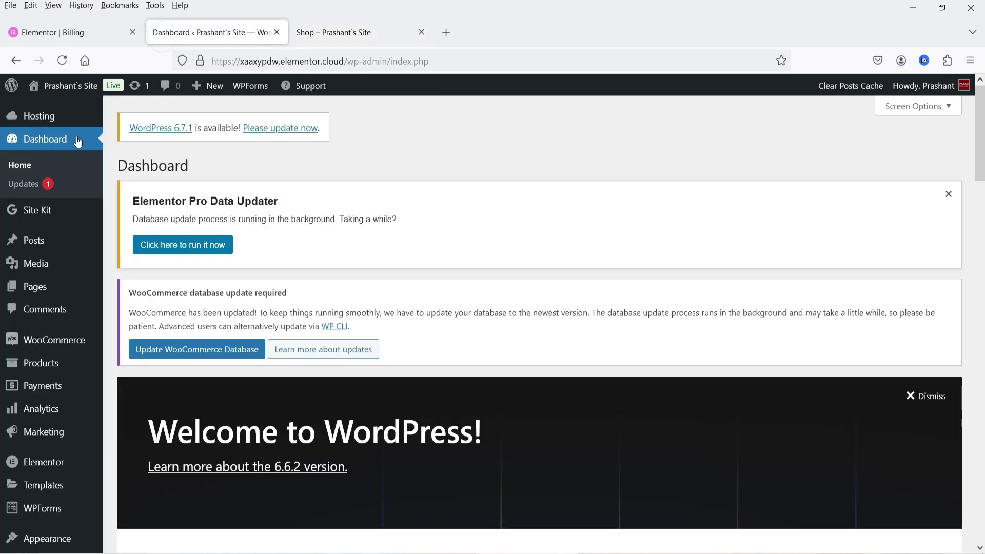
- Go to Add New Plugin and search for 'product size chart'
{"action": "scroll", "coordinate": [26, 325], "scroll_direction": "down", "scroll_amount": 5}
{"action": "mouse_move", "coordinate": [48, 418]}
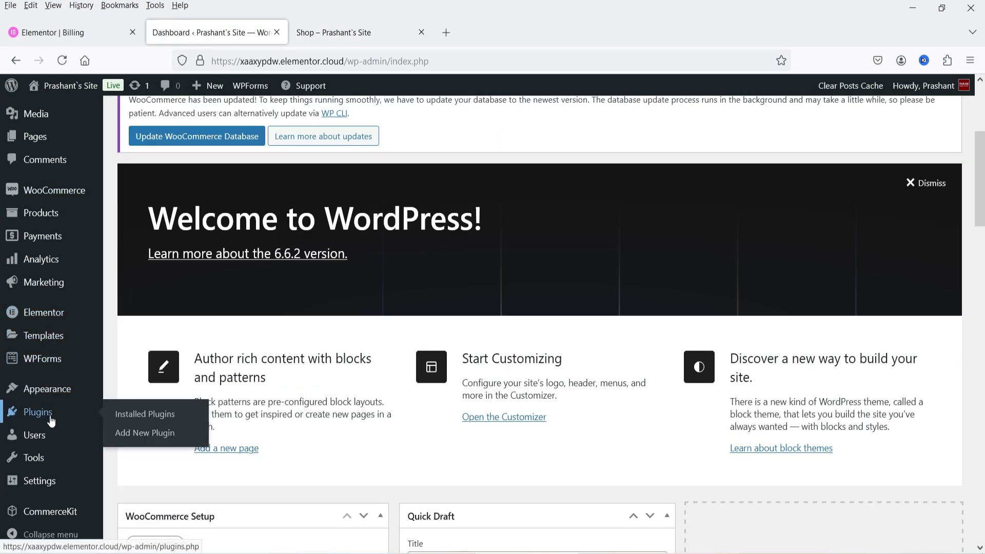
{"action": "left_click", "coordinate": [138, 436]}
{"action": "left_click", "coordinate": [737, 203]}
{"action": "type", "text": "product size chart"}
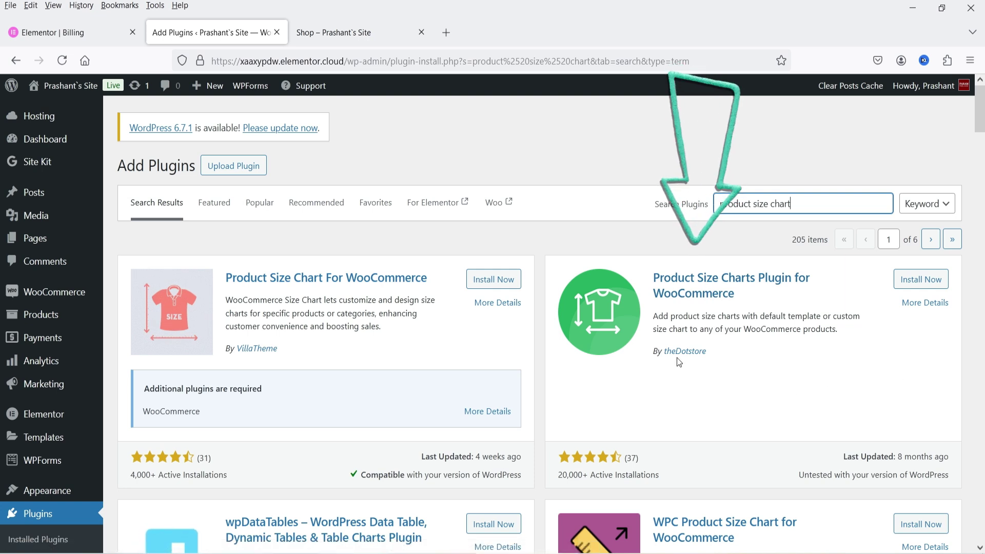
- Install the Product Size Charts Plugin for WooCommerce by theDotstore
{"action": "scroll", "coordinate": [777, 362], "scroll_direction": "down", "scroll_amount": 4}
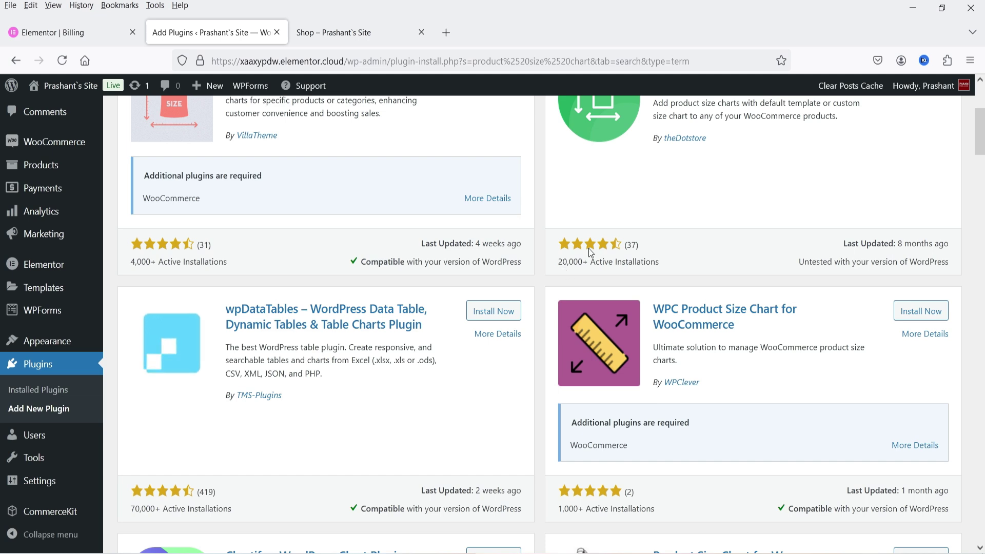
{"action": "scroll", "coordinate": [718, 222], "scroll_direction": "up", "scroll_amount": 5}
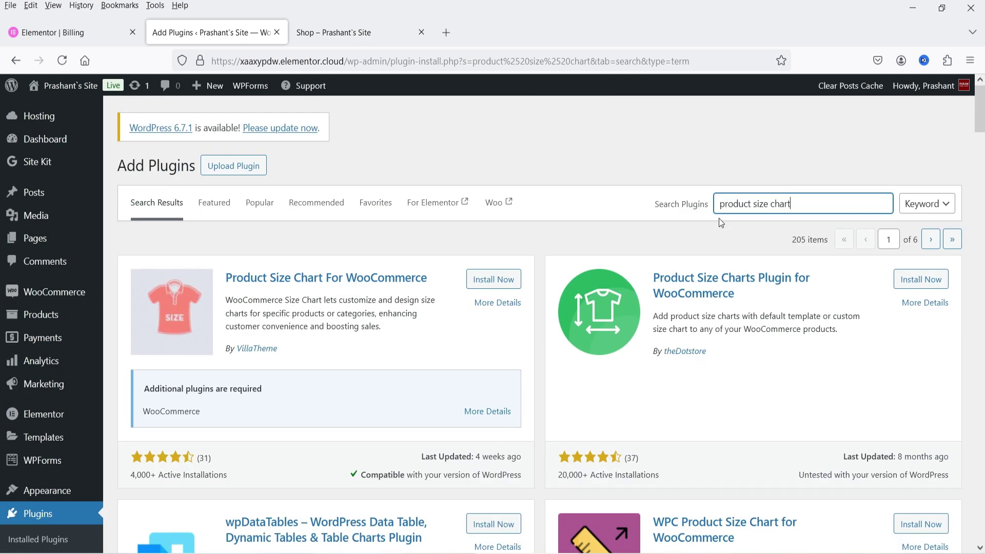
{"action": "left_click", "coordinate": [931, 290]}
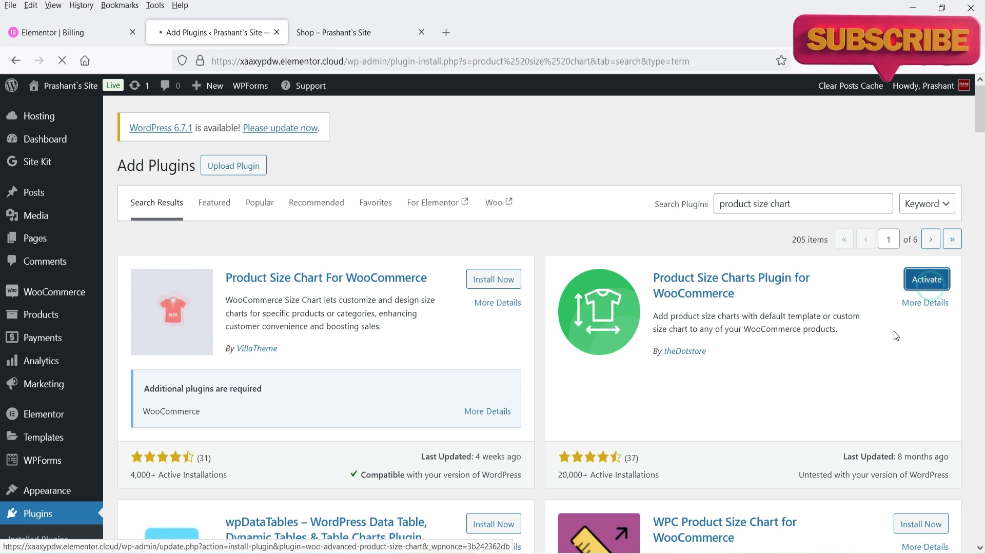
- Activate the Product Size Charts plugin and complete its welcome wizard through Done
{"action": "left_click", "coordinate": [926, 279]}
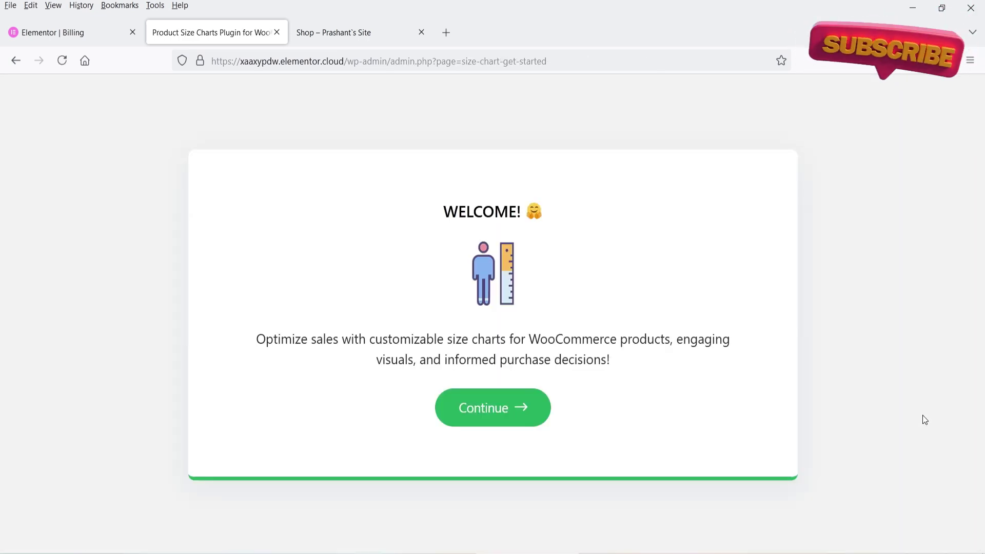
{"action": "left_click", "coordinate": [481, 411]}
{"action": "left_click", "coordinate": [495, 399]}
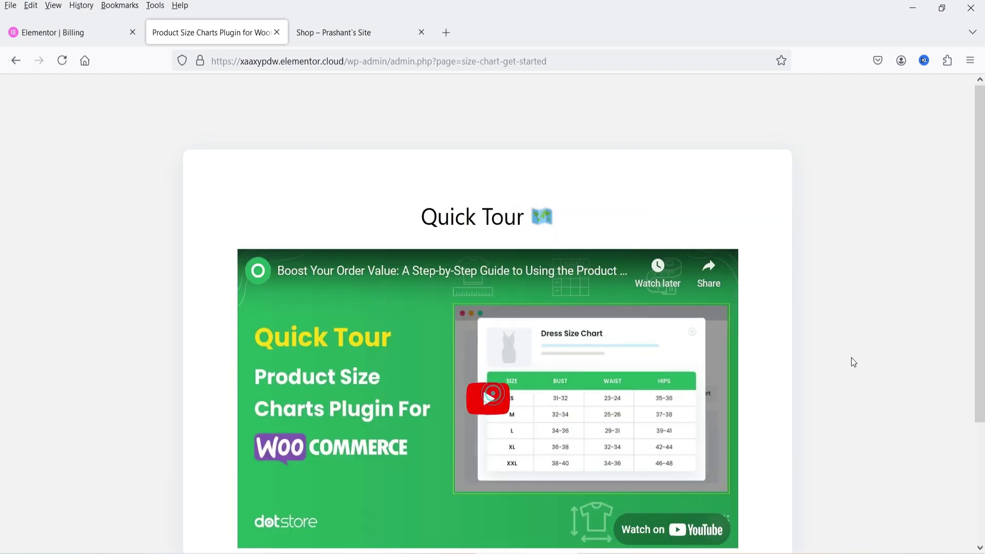
{"action": "scroll", "coordinate": [820, 339], "scroll_direction": "down", "scroll_amount": 2}
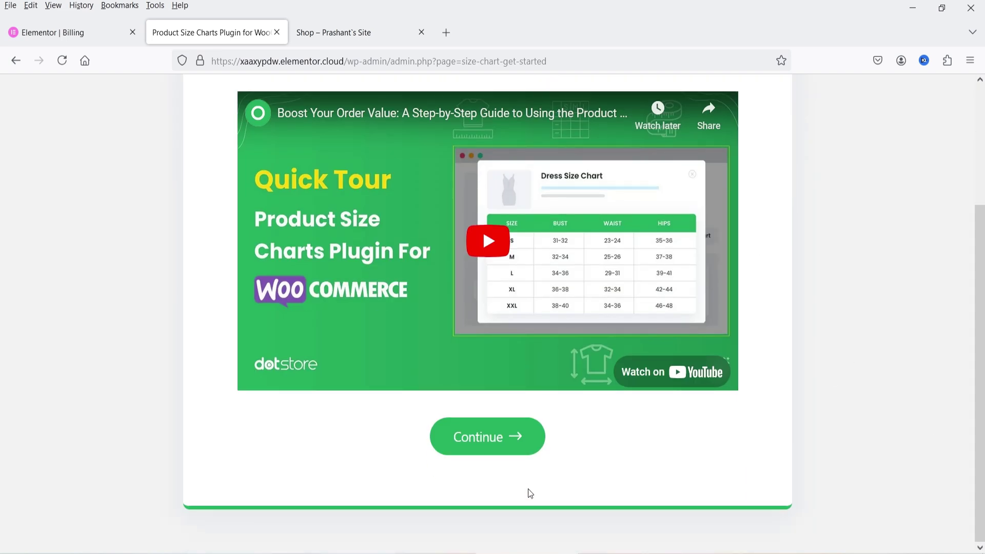
{"action": "left_click", "coordinate": [483, 445]}
{"action": "left_click", "coordinate": [497, 345]}
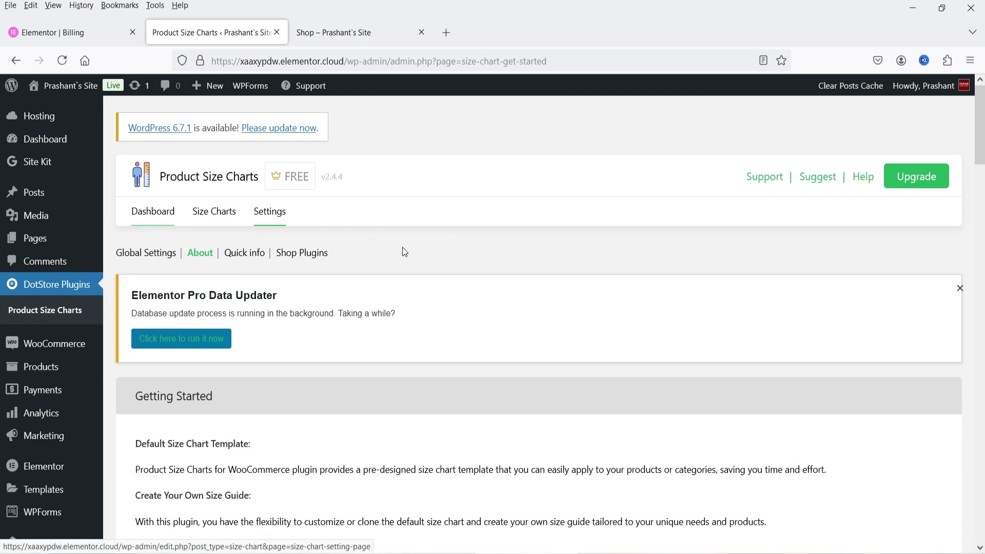
- Check the plugin's Quick info, then open the Product Size Charts Dashboard
{"action": "scroll", "coordinate": [487, 320], "scroll_direction": "down", "scroll_amount": 3}
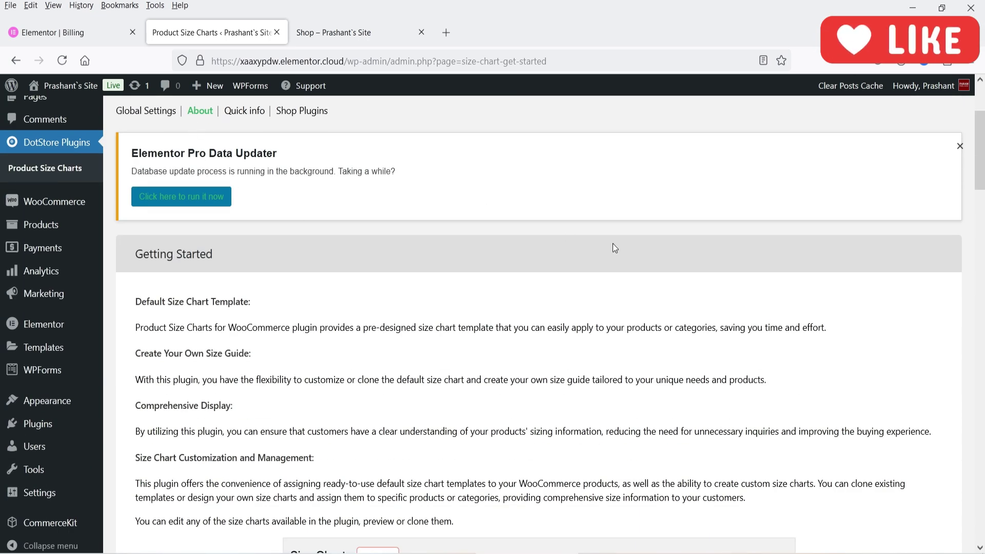
{"action": "scroll", "coordinate": [624, 244], "scroll_direction": "down", "scroll_amount": 4}
{"action": "scroll", "coordinate": [369, 329], "scroll_direction": "up", "scroll_amount": 4}
{"action": "scroll", "coordinate": [368, 329], "scroll_direction": "down", "scroll_amount": 8}
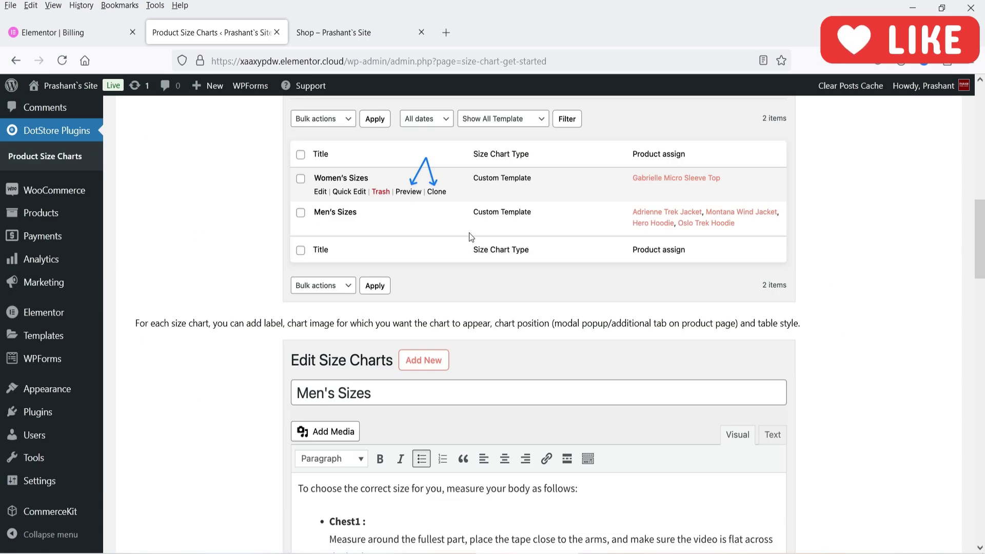
{"action": "scroll", "coordinate": [501, 282], "scroll_direction": "down", "scroll_amount": 5}
{"action": "scroll", "coordinate": [466, 325], "scroll_direction": "up", "scroll_amount": 12}
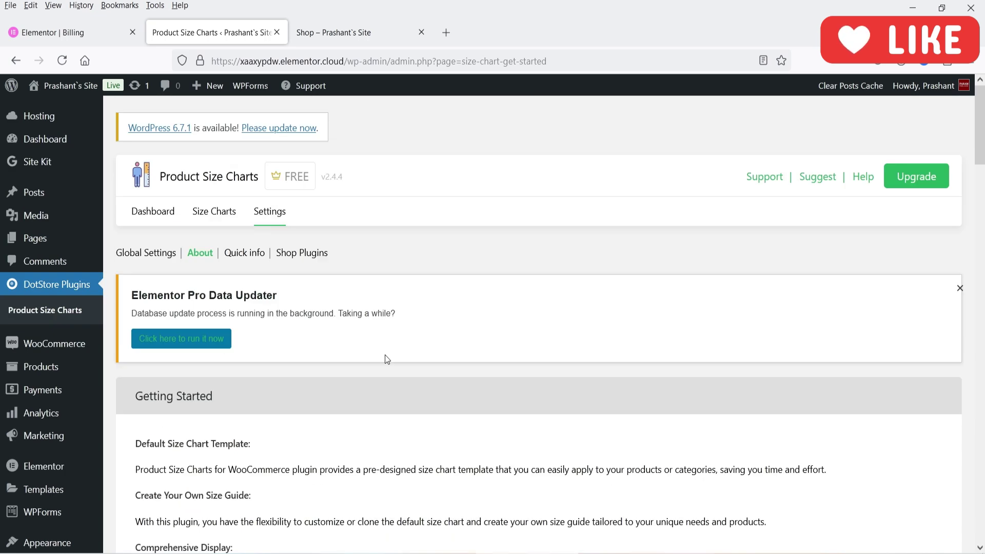
{"action": "left_click", "coordinate": [245, 253]}
{"action": "scroll", "coordinate": [566, 341], "scroll_direction": "down", "scroll_amount": 6}
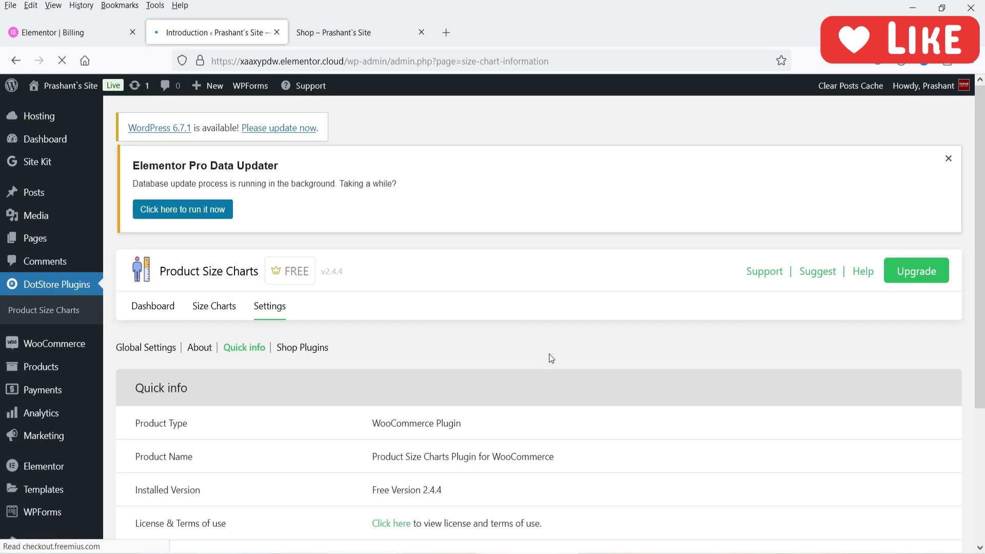
{"action": "left_click", "coordinate": [159, 210]}
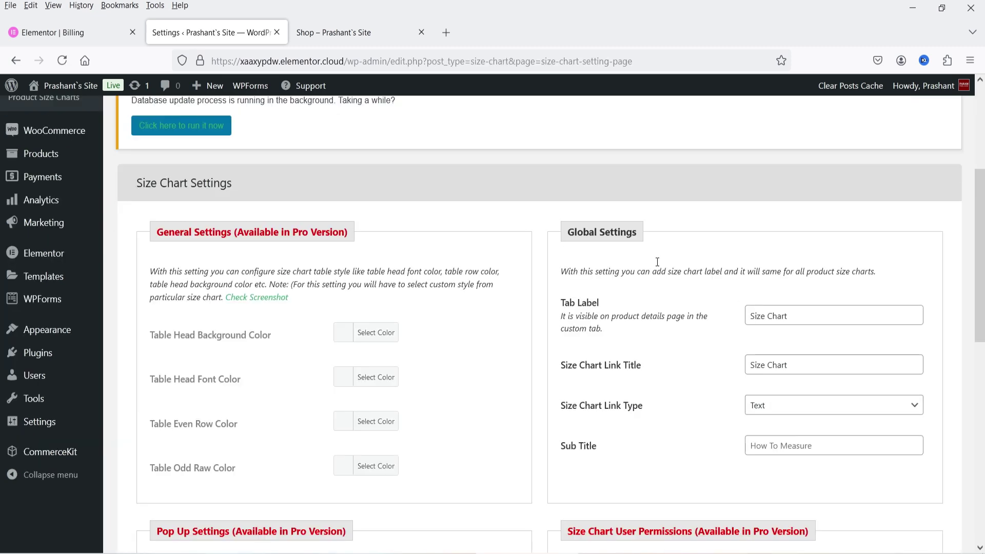
- Review Global Settings, keeping 'Size Chart' labels and Size Chart Link Type as Text
{"action": "scroll", "coordinate": [436, 419], "scroll_direction": "down", "scroll_amount": 5}
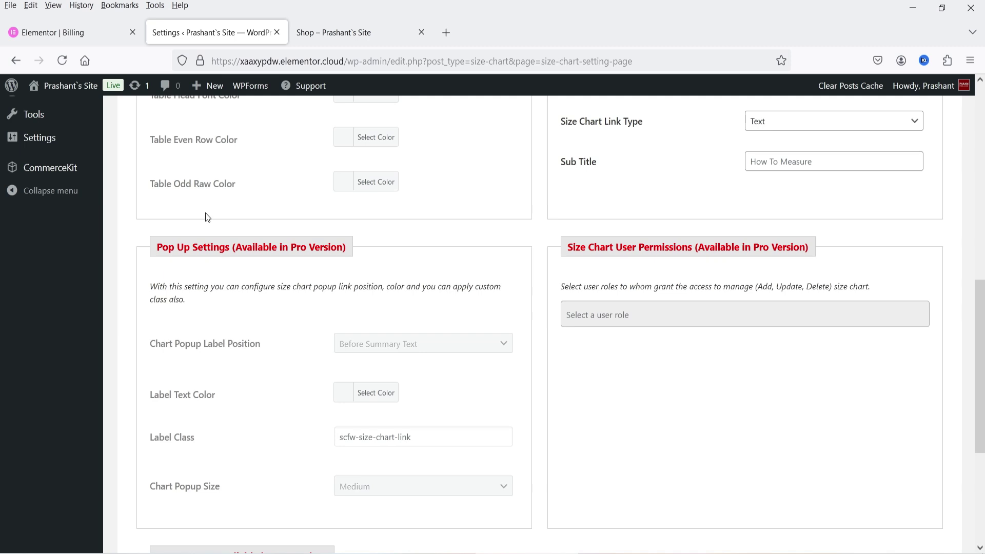
{"action": "scroll", "coordinate": [357, 380], "scroll_direction": "up", "scroll_amount": 5}
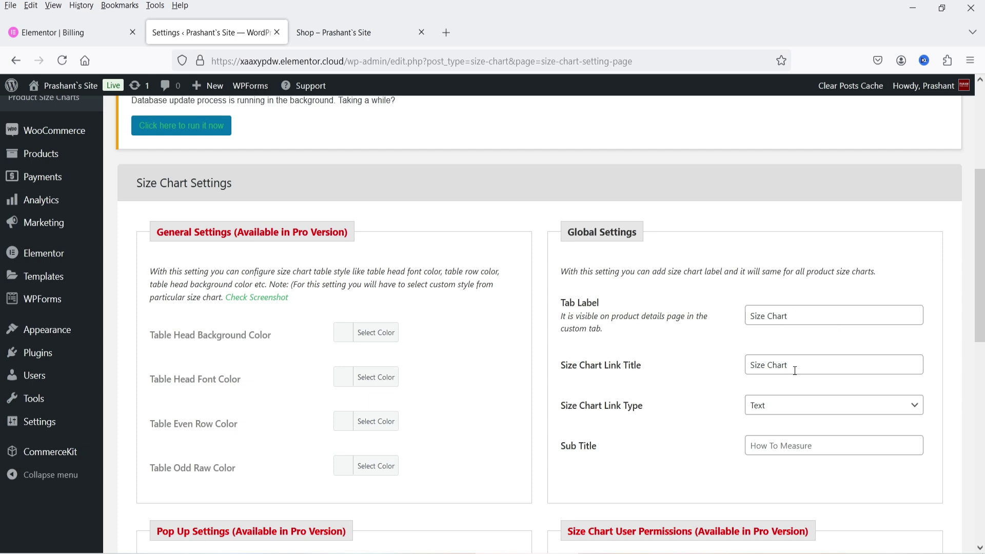
{"action": "scroll", "coordinate": [715, 405], "scroll_direction": "down", "scroll_amount": 3}
{"action": "left_click", "coordinate": [791, 263]}
{"action": "left_click", "coordinate": [655, 301]}
{"action": "scroll", "coordinate": [656, 305], "scroll_direction": "up", "scroll_amount": 7}
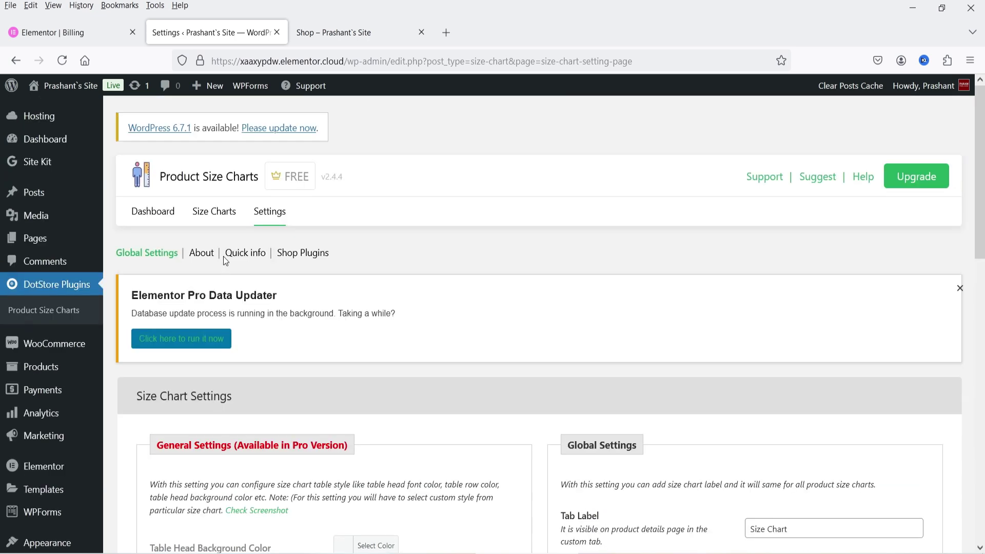
- Open the Size Charts list and scroll through the 10 preset Default Template charts
{"action": "left_click", "coordinate": [211, 215]}
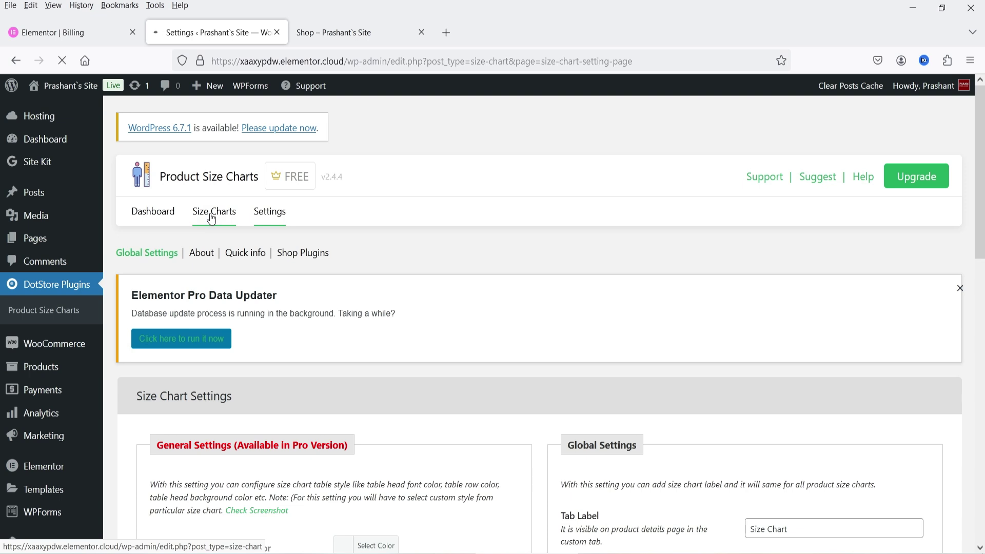
{"action": "scroll", "coordinate": [809, 284], "scroll_direction": "down", "scroll_amount": 5}
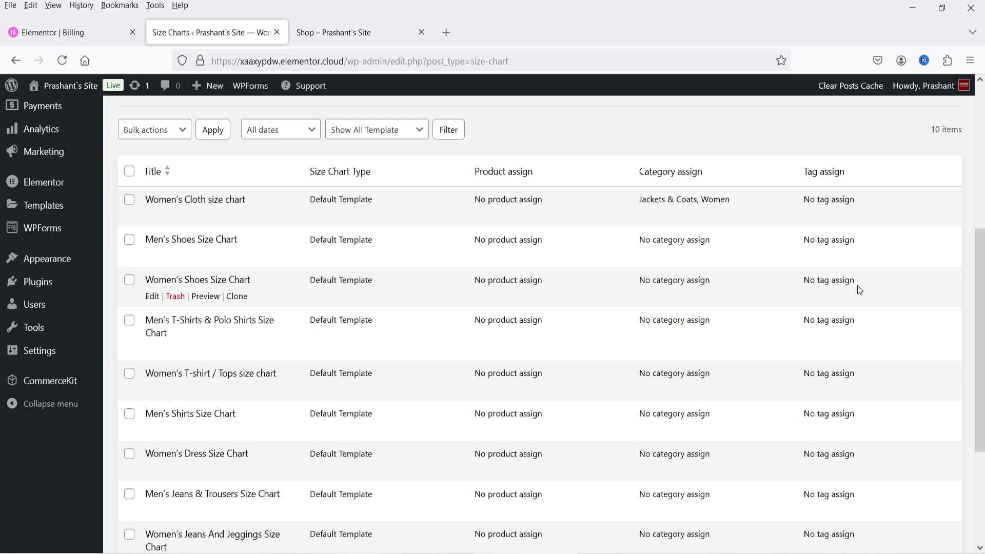
{"action": "scroll", "coordinate": [590, 308], "scroll_direction": "down", "scroll_amount": 2}
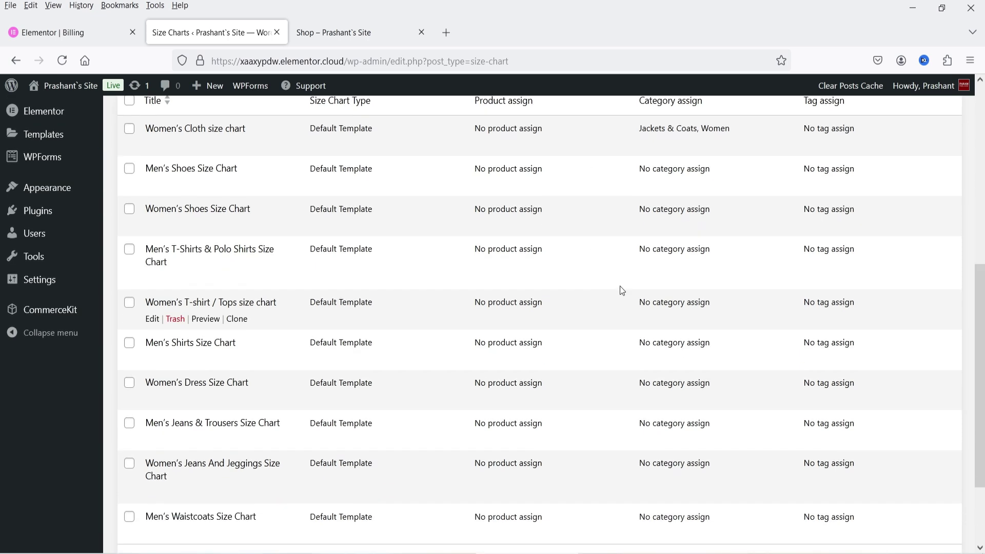
{"action": "scroll", "coordinate": [206, 226], "scroll_direction": "up", "scroll_amount": 2}
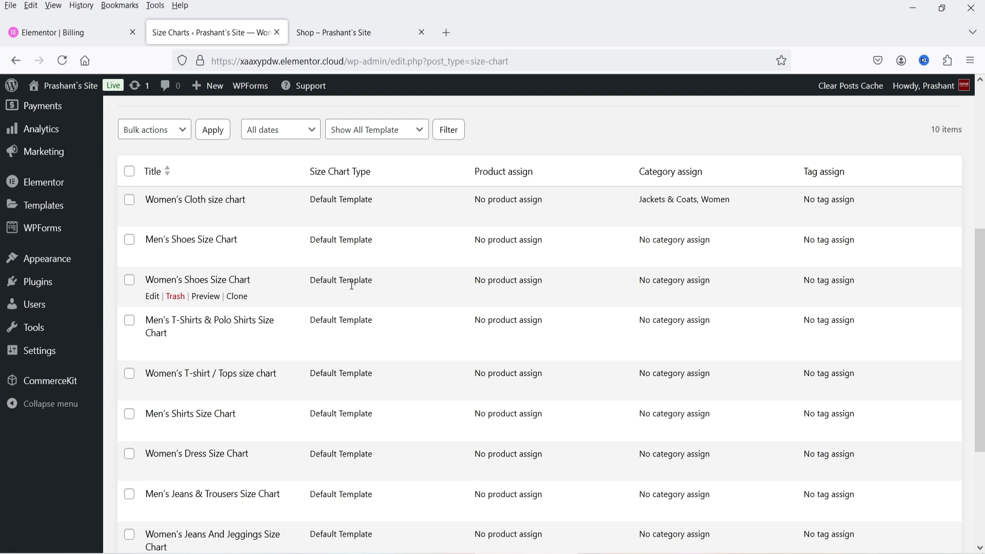
{"action": "scroll", "coordinate": [383, 306], "scroll_direction": "down", "scroll_amount": 5}
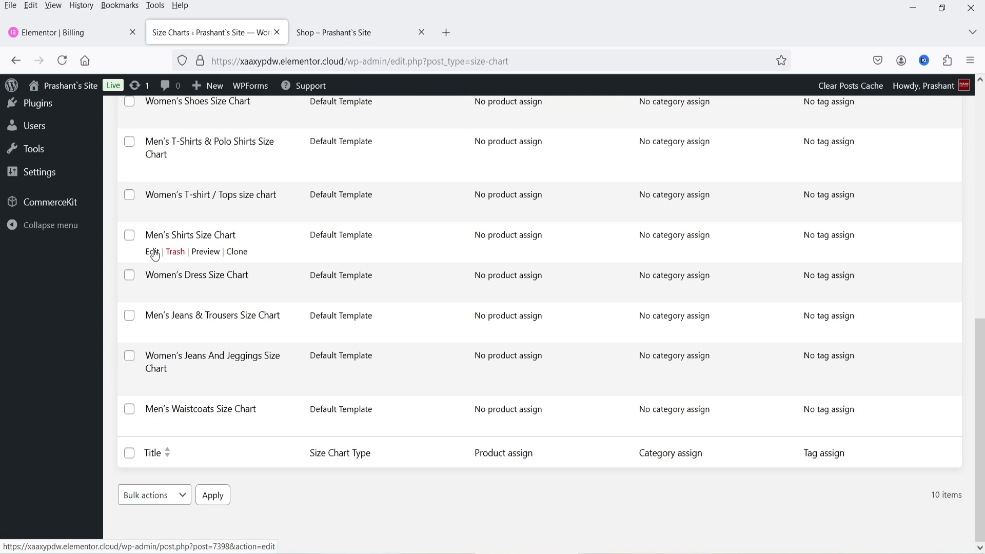
- Open the Men's Shirts Size Chart for editing and review its settings
{"action": "left_click", "coordinate": [154, 252]}
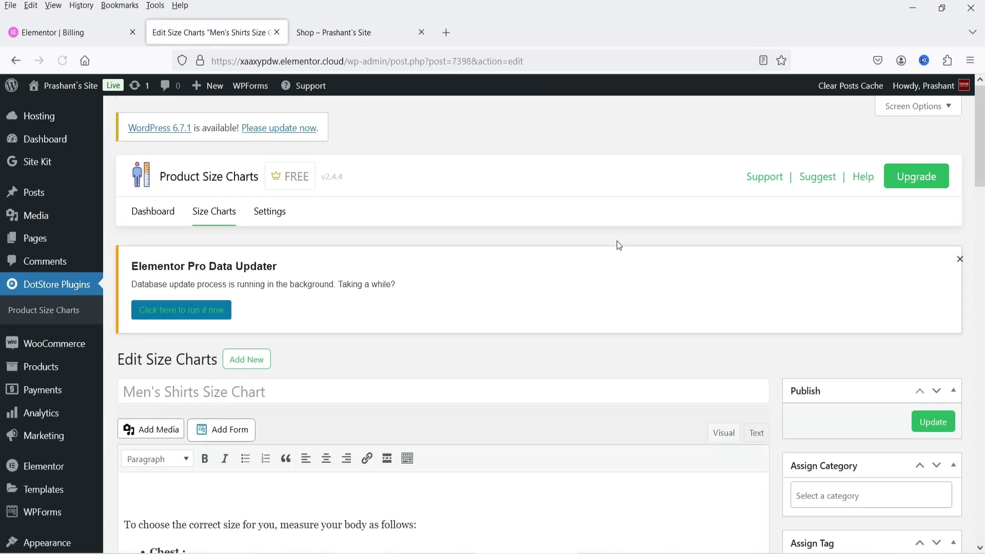
{"action": "scroll", "coordinate": [617, 245], "scroll_direction": "down", "scroll_amount": 6}
{"action": "scroll", "coordinate": [226, 177], "scroll_direction": "up", "scroll_amount": 2}
{"action": "left_click", "coordinate": [227, 177]}
{"action": "scroll", "coordinate": [330, 260], "scroll_direction": "down", "scroll_amount": 1}
{"action": "scroll", "coordinate": [216, 276], "scroll_direction": "up", "scroll_amount": 1}
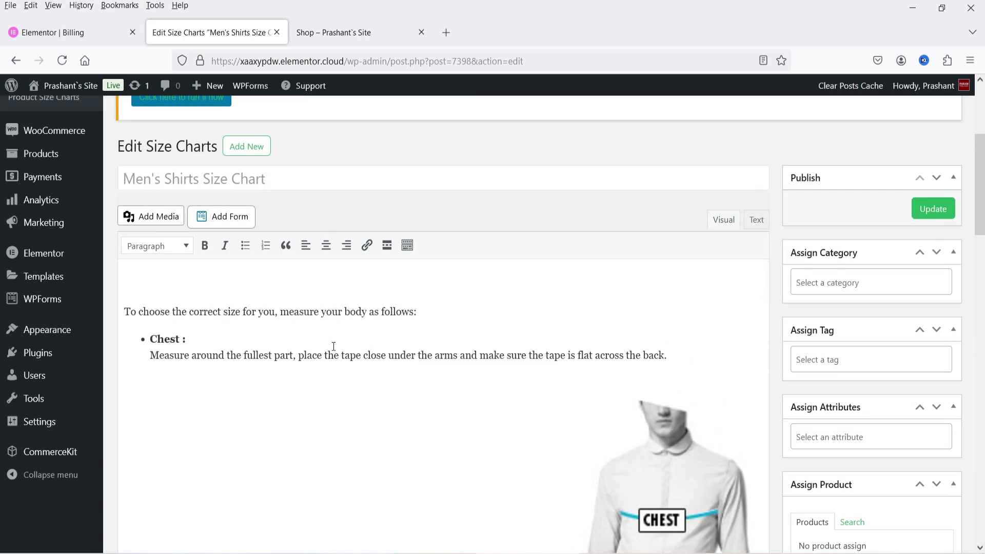
{"action": "scroll", "coordinate": [326, 346], "scroll_direction": "down", "scroll_amount": 5}
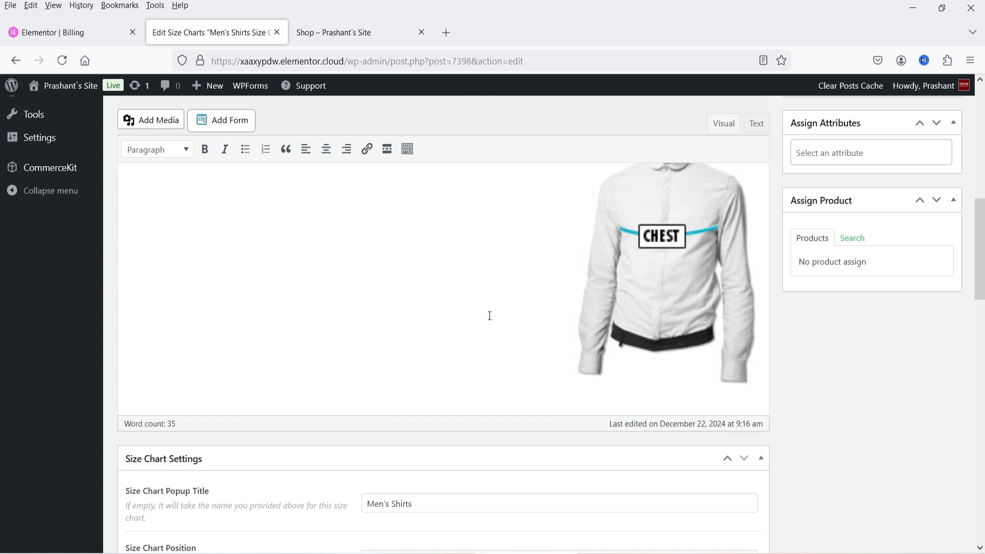
{"action": "scroll", "coordinate": [489, 315], "scroll_direction": "down", "scroll_amount": 5}
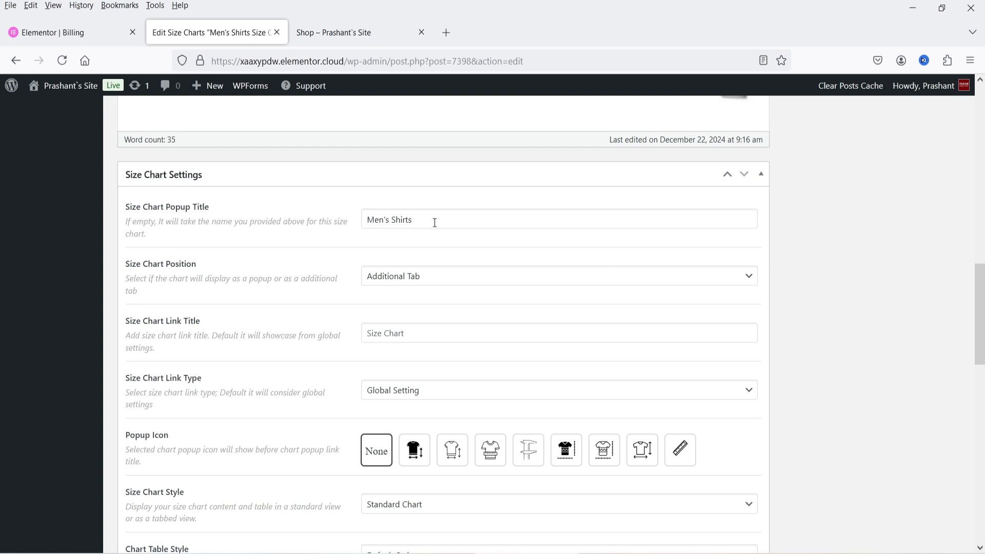
{"action": "scroll", "coordinate": [308, 236], "scroll_direction": "down", "scroll_amount": 3}
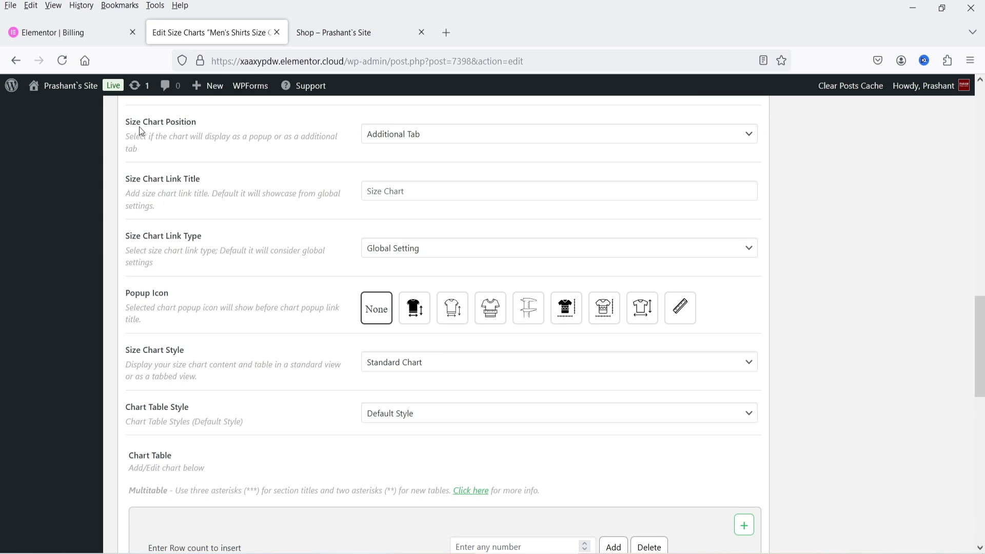
- Keep Size Chart Position as Additional Tab and set the link type to Text
{"action": "left_click", "coordinate": [436, 138]}
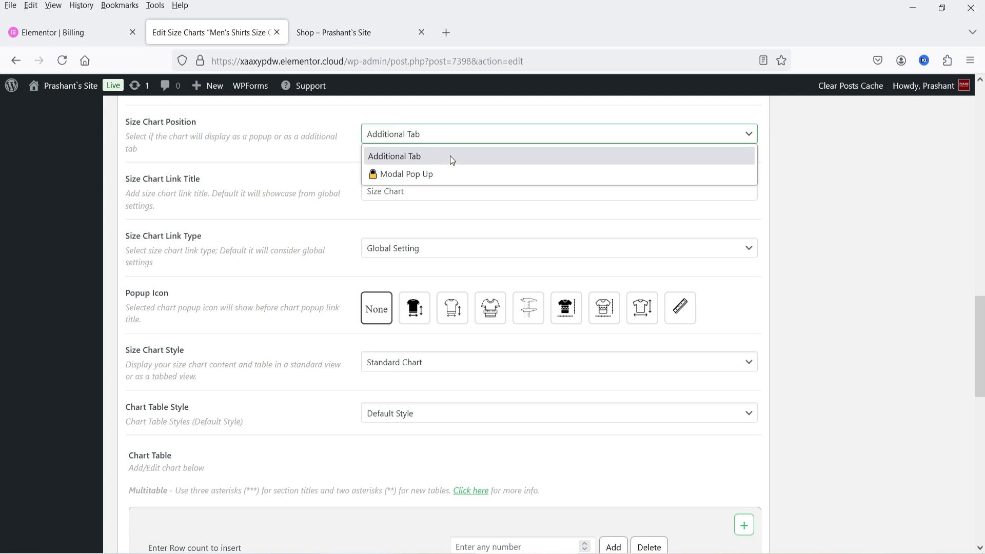
{"action": "left_click", "coordinate": [450, 155]}
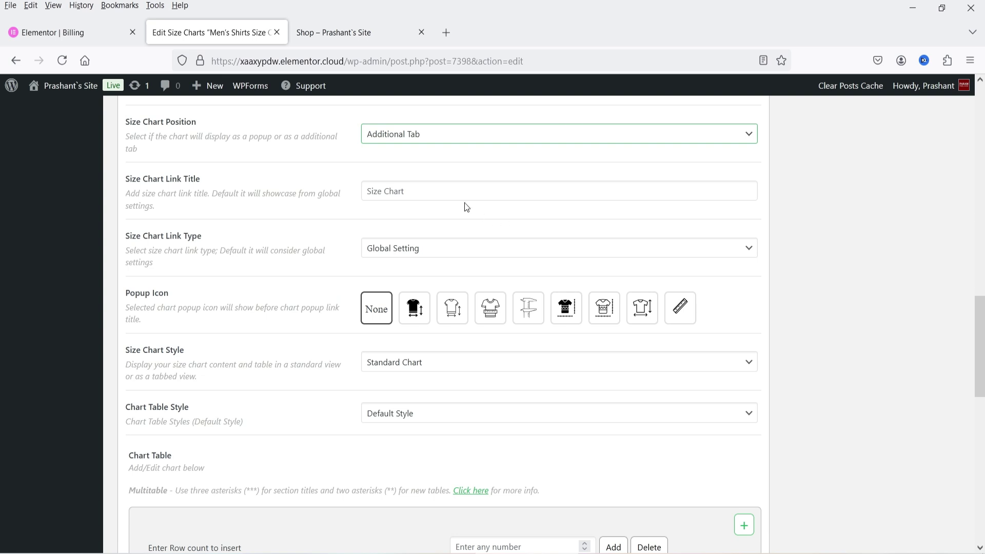
{"action": "left_click", "coordinate": [385, 253]}
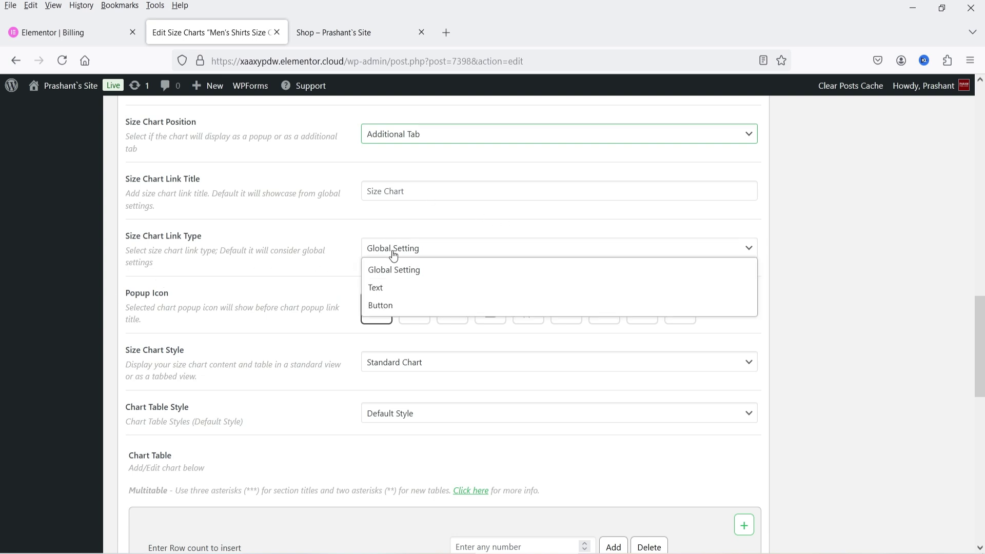
{"action": "left_click", "coordinate": [408, 285]}
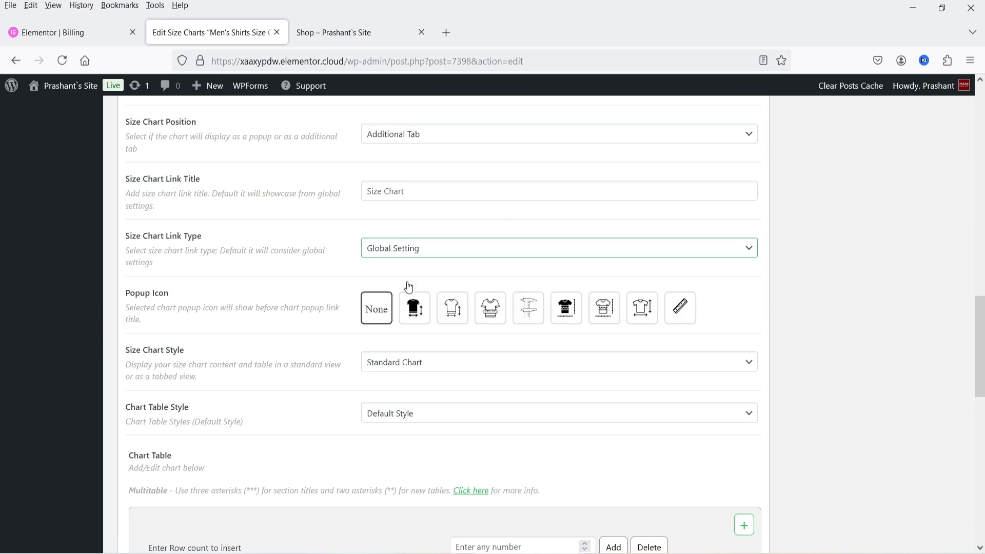
{"action": "left_click", "coordinate": [402, 254]}
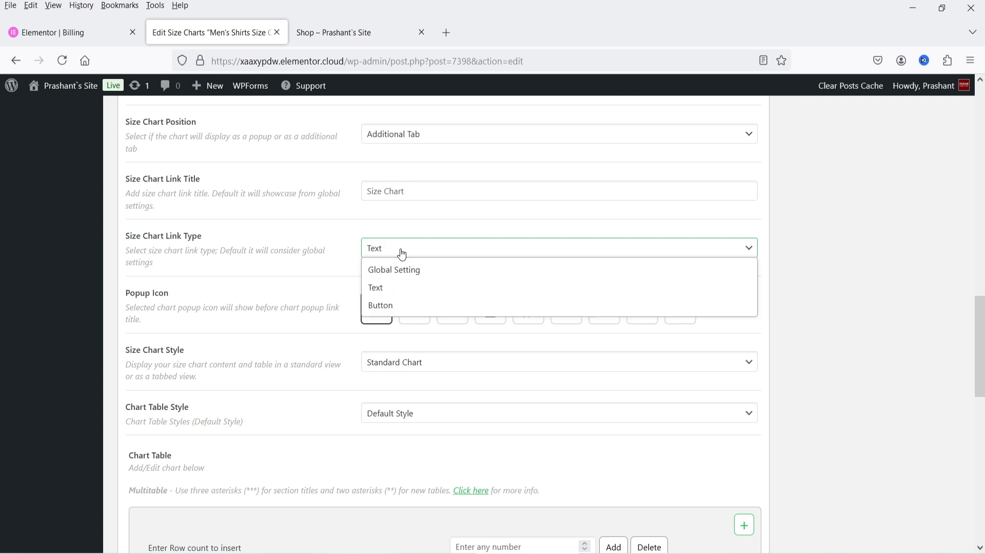
{"action": "left_click", "coordinate": [403, 288]}
{"action": "scroll", "coordinate": [403, 288], "scroll_direction": "down", "scroll_amount": 1}
{"action": "scroll", "coordinate": [345, 248], "scroll_direction": "up", "scroll_amount": 2}
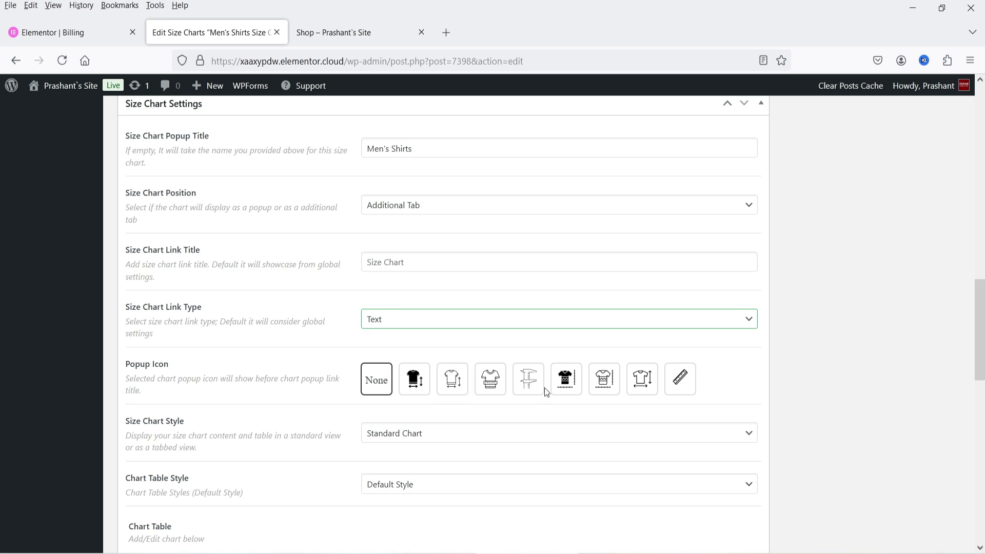
{"action": "scroll", "coordinate": [427, 351], "scroll_direction": "down", "scroll_amount": 1}
{"action": "scroll", "coordinate": [215, 358], "scroll_direction": "down", "scroll_amount": 2}
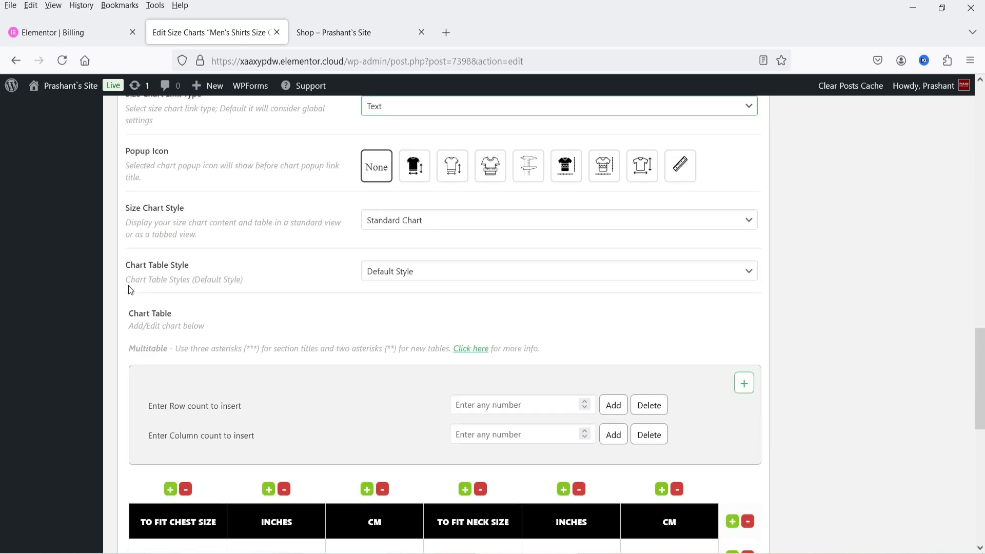
{"action": "left_click", "coordinate": [441, 221]}
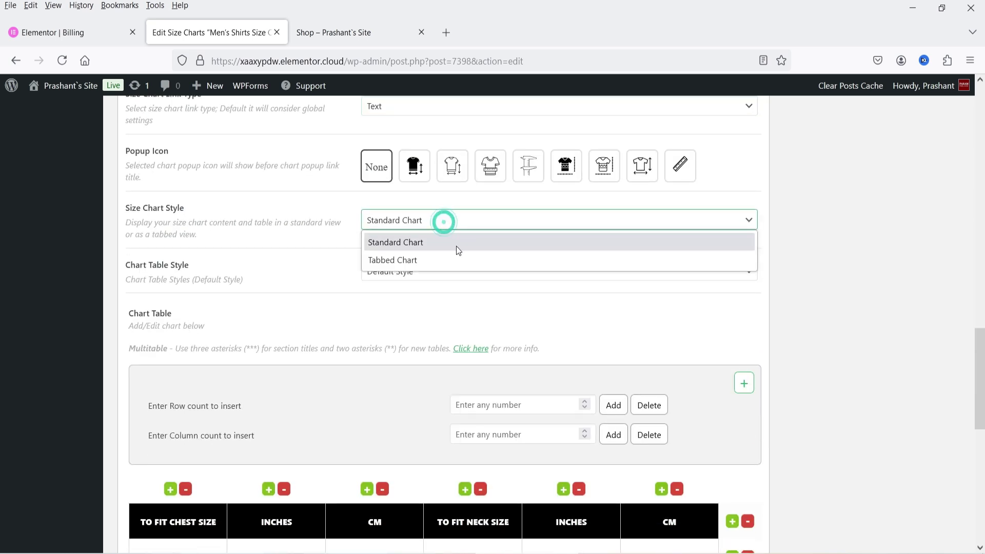
{"action": "left_click", "coordinate": [316, 253]}
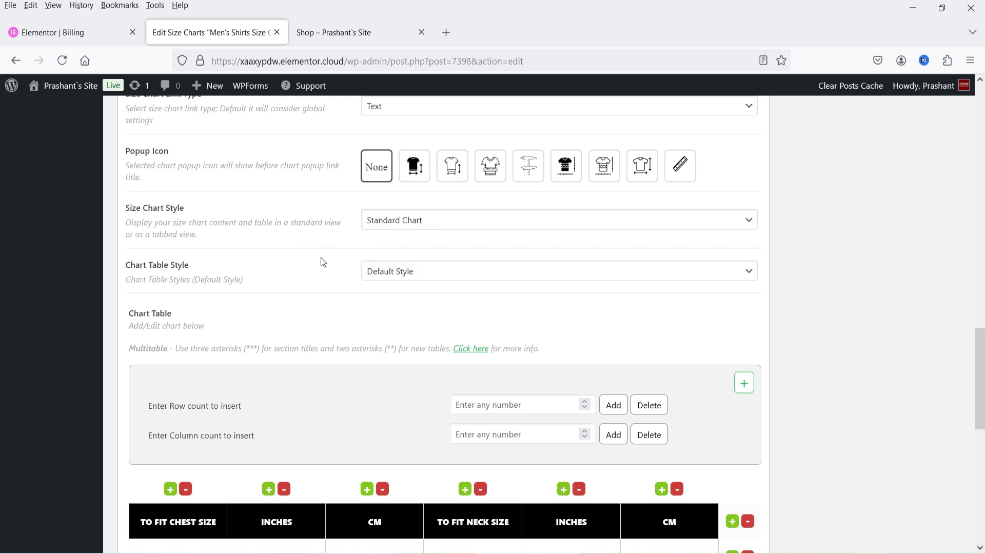
{"action": "scroll", "coordinate": [257, 253], "scroll_direction": "down", "scroll_amount": 1}
{"action": "scroll", "coordinate": [258, 255], "scroll_direction": "down", "scroll_amount": 3}
{"action": "scroll", "coordinate": [476, 310], "scroll_direction": "down", "scroll_amount": 2}
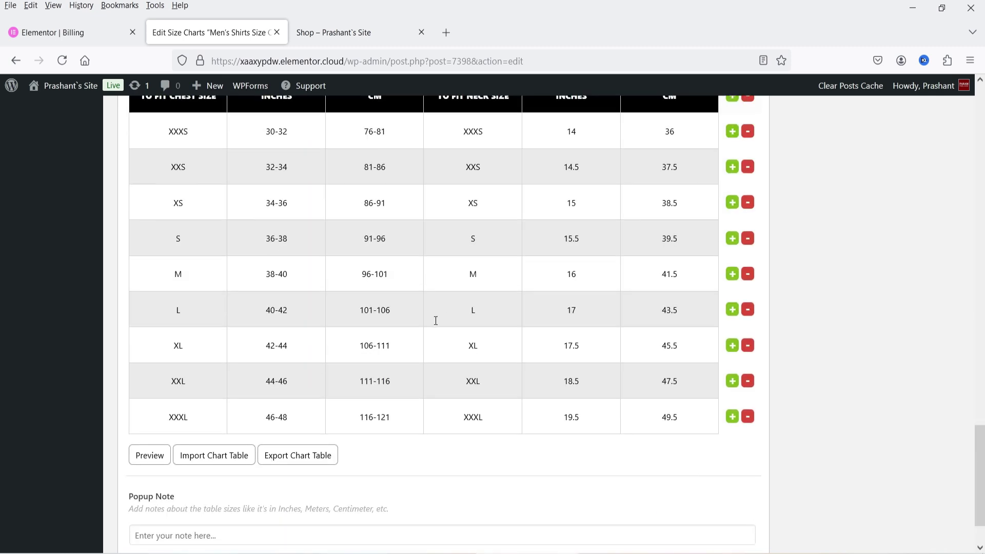
{"action": "scroll", "coordinate": [433, 320], "scroll_direction": "up", "scroll_amount": 2}
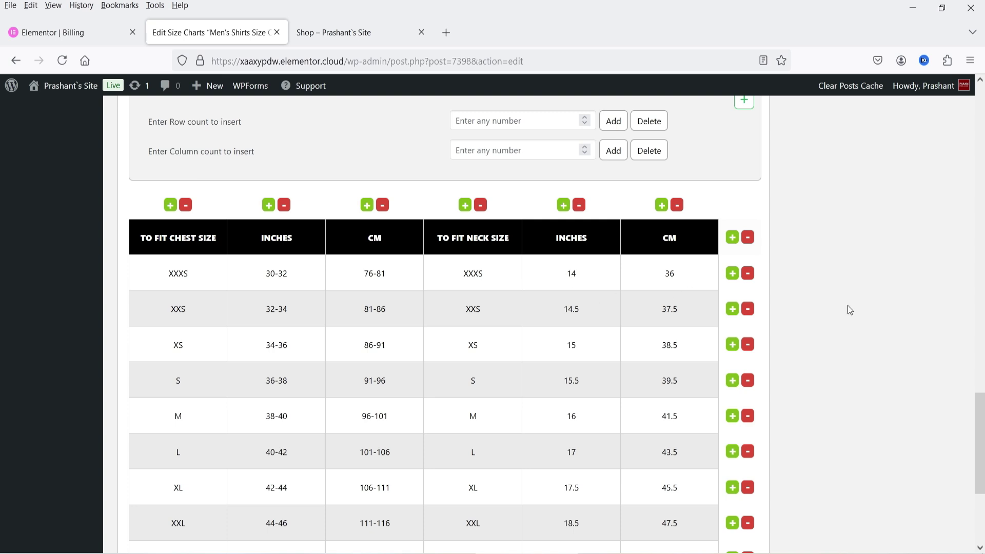
{"action": "scroll", "coordinate": [861, 312], "scroll_direction": "up", "scroll_amount": 10}
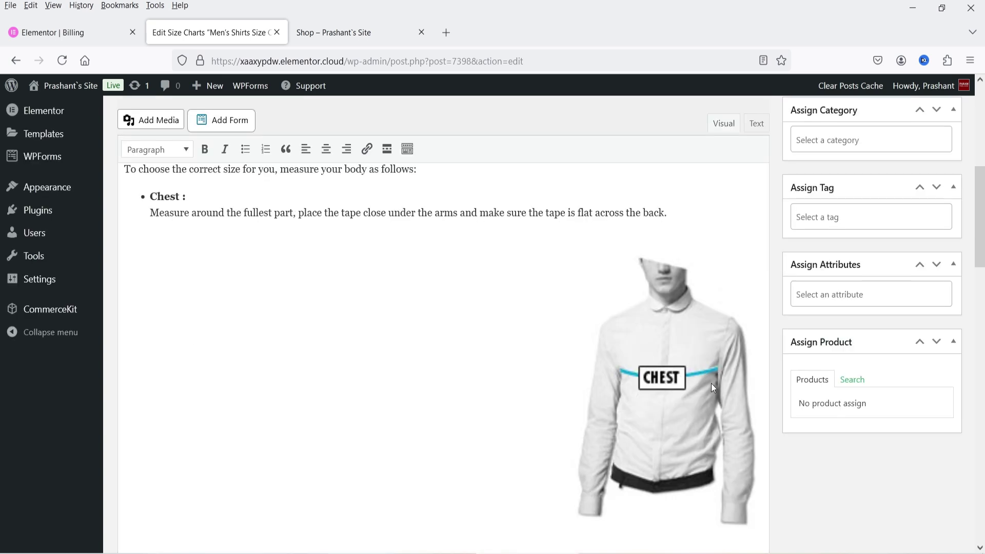
{"action": "scroll", "coordinate": [711, 383], "scroll_direction": "down", "scroll_amount": 10}
{"action": "scroll", "coordinate": [672, 367], "scroll_direction": "up", "scroll_amount": 5}
{"action": "scroll", "coordinate": [641, 355], "scroll_direction": "up", "scroll_amount": 5}
{"action": "scroll", "coordinate": [667, 343], "scroll_direction": "down", "scroll_amount": 10}
{"action": "scroll", "coordinate": [657, 346], "scroll_direction": "down", "scroll_amount": 3}
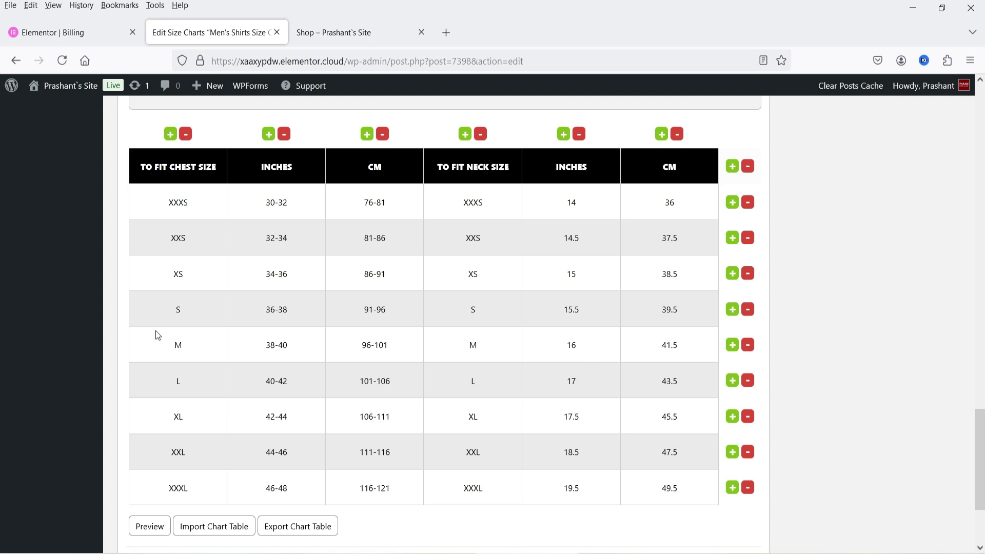
{"action": "left_click_drag", "start_coordinate": [232, 321], "coordinate": [297, 315]}
{"action": "double_click", "coordinate": [368, 316]}
{"action": "double_click", "coordinate": [367, 312]}
- Replace the S row's inches chest value 36-38 with 37-38 in the size table
{"action": "left_click", "coordinate": [473, 310]}
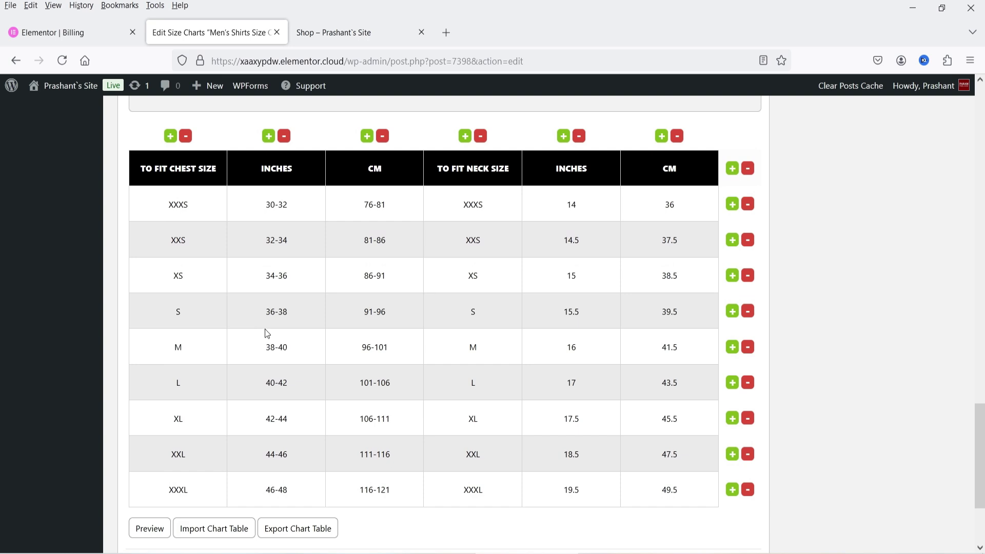
{"action": "double_click", "coordinate": [274, 312]}
{"action": "type", "text": "37-38"}
{"action": "double_click", "coordinate": [380, 314]}
{"action": "scroll", "coordinate": [591, 324], "scroll_direction": "down", "scroll_amount": 3}
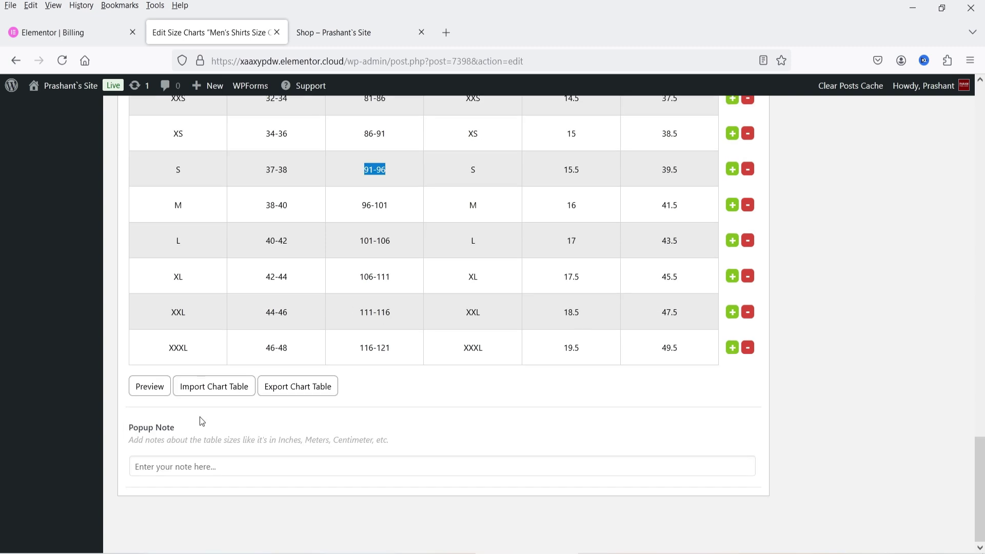
- Preview the Men's Shirts size chart popup in its Standard Chart style
{"action": "left_click", "coordinate": [148, 391]}
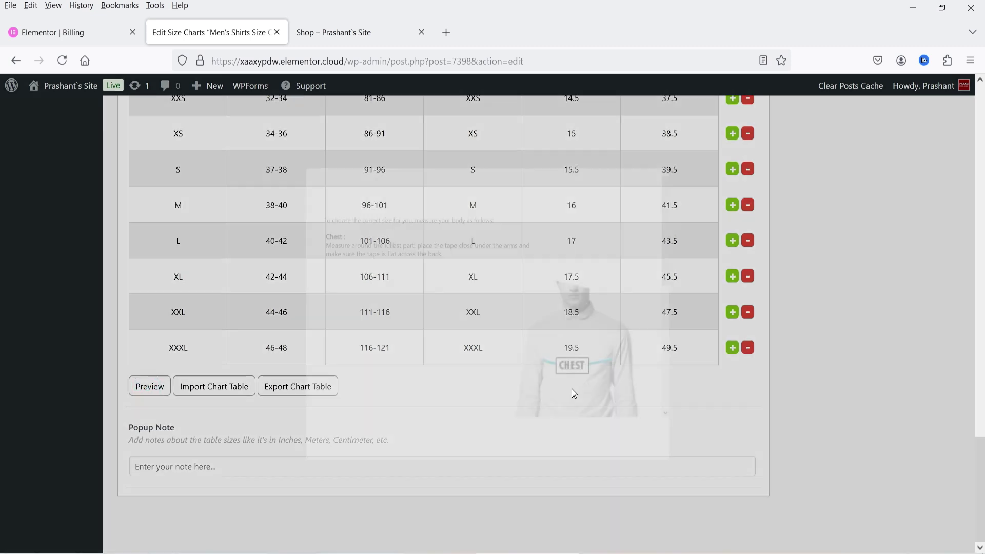
{"action": "scroll", "coordinate": [547, 234], "scroll_direction": "down", "scroll_amount": 3}
{"action": "scroll", "coordinate": [546, 235], "scroll_direction": "up", "scroll_amount": 3}
{"action": "scroll", "coordinate": [451, 250], "scroll_direction": "up", "scroll_amount": 3}
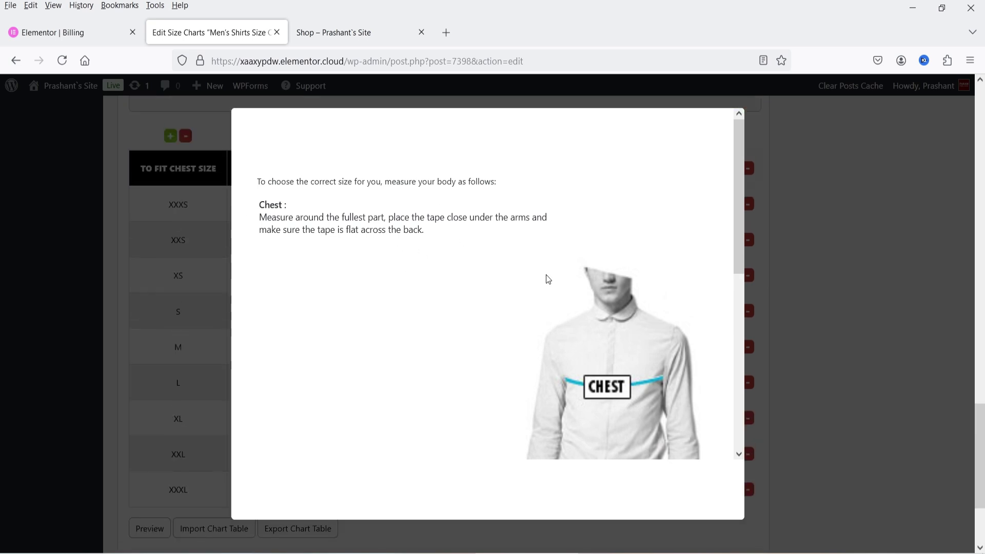
{"action": "scroll", "coordinate": [548, 279], "scroll_direction": "down", "scroll_amount": 6}
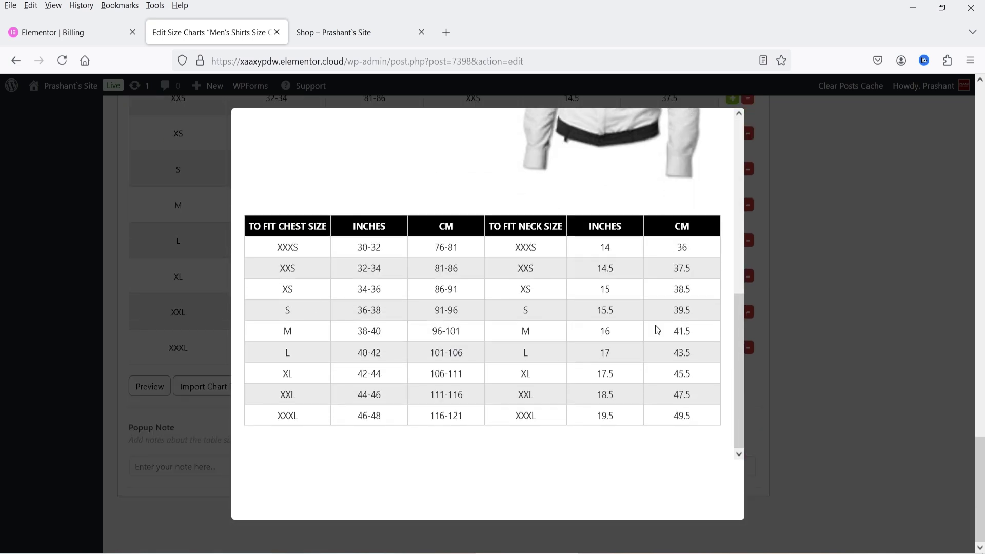
{"action": "scroll", "coordinate": [583, 318], "scroll_direction": "up", "scroll_amount": 4}
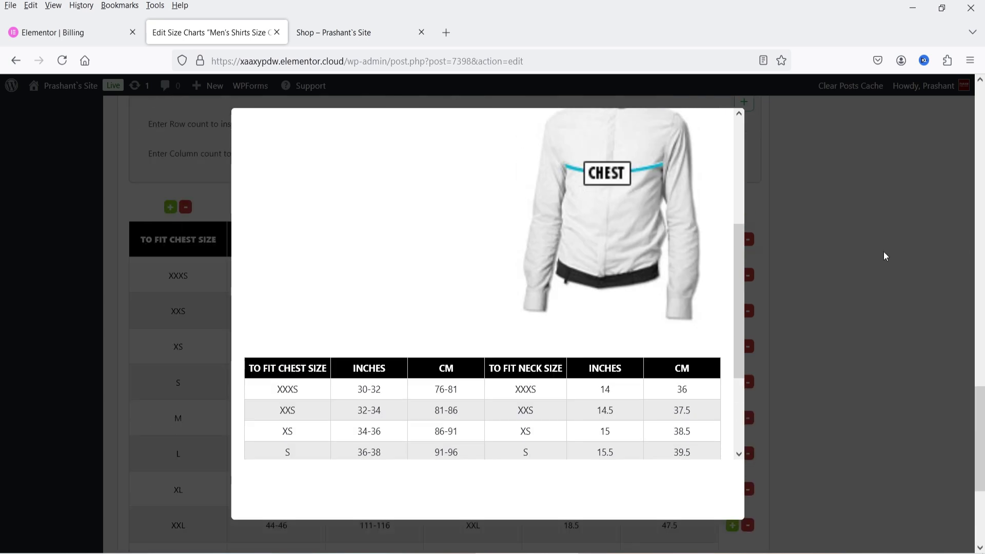
{"action": "left_click", "coordinate": [882, 259]}
{"action": "scroll", "coordinate": [340, 318], "scroll_direction": "up", "scroll_amount": 5}
- Switch to Tabbed Chart and preview its Size Guide and How To Measure tabs
{"action": "left_click", "coordinate": [429, 228]}
{"action": "key", "text": "Escape"}
{"action": "scroll", "coordinate": [836, 318], "scroll_direction": "down", "scroll_amount": 10}
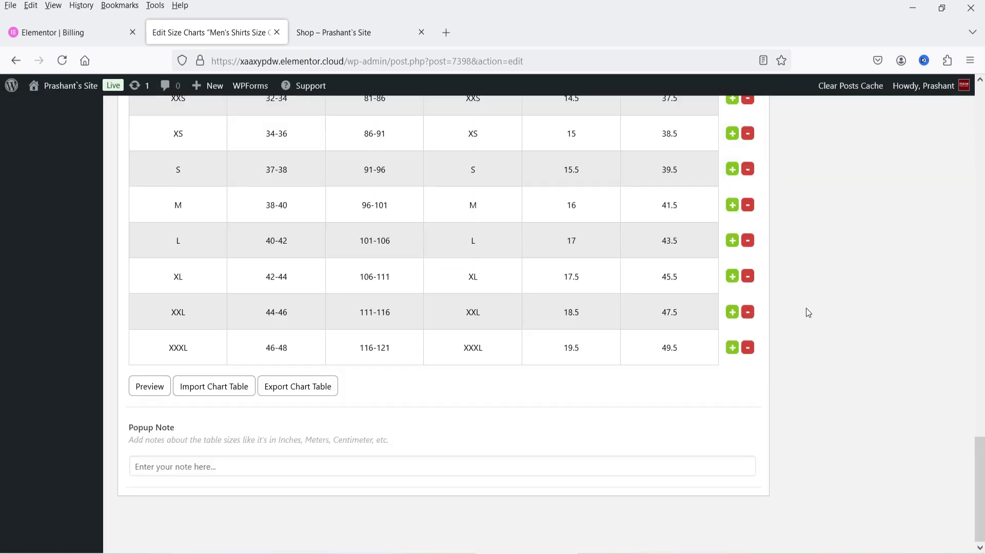
{"action": "left_click", "coordinate": [149, 388]}
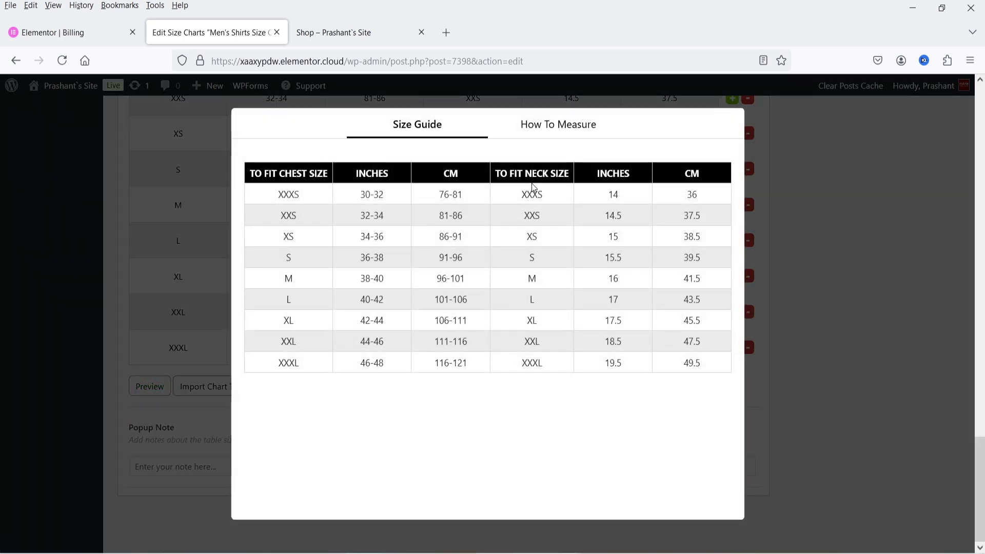
{"action": "left_click", "coordinate": [549, 126]}
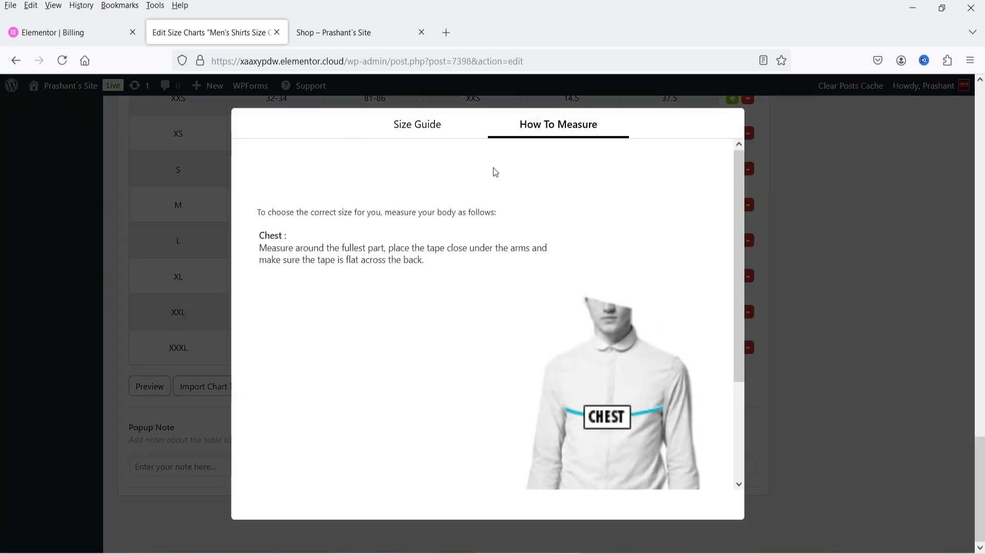
{"action": "left_click", "coordinate": [414, 127]}
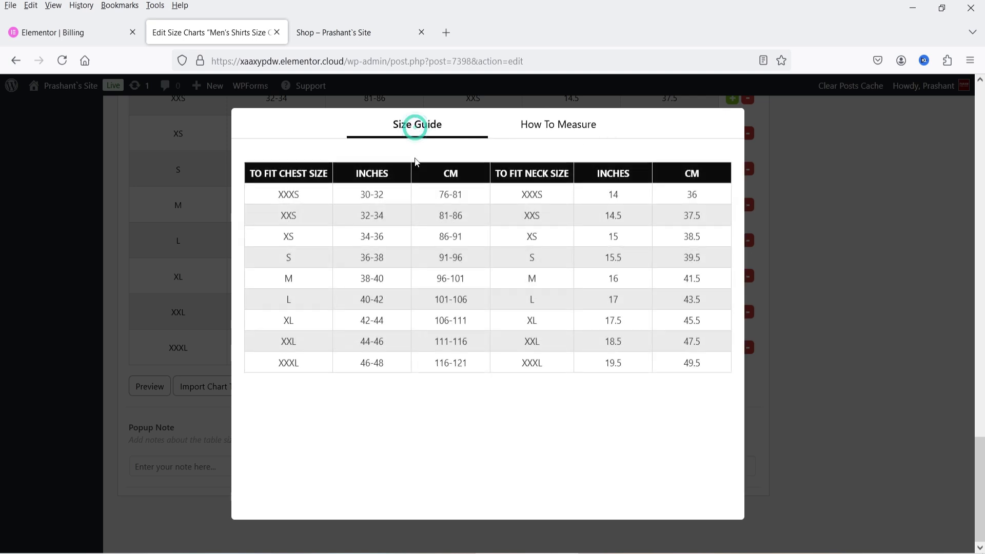
{"action": "left_click", "coordinate": [902, 242]}
{"action": "scroll", "coordinate": [549, 300], "scroll_direction": "up", "scroll_amount": 9}
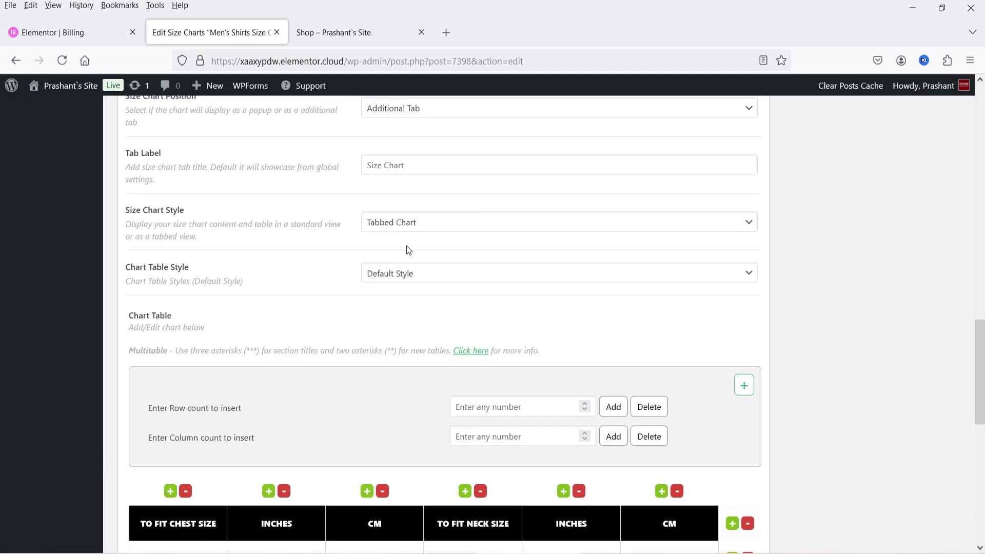
- Set the chart style back to Standard Chart and preview the popup
{"action": "left_click", "coordinate": [427, 229]}
{"action": "left_click", "coordinate": [432, 243]}
{"action": "scroll", "coordinate": [448, 279], "scroll_direction": "down", "scroll_amount": 10}
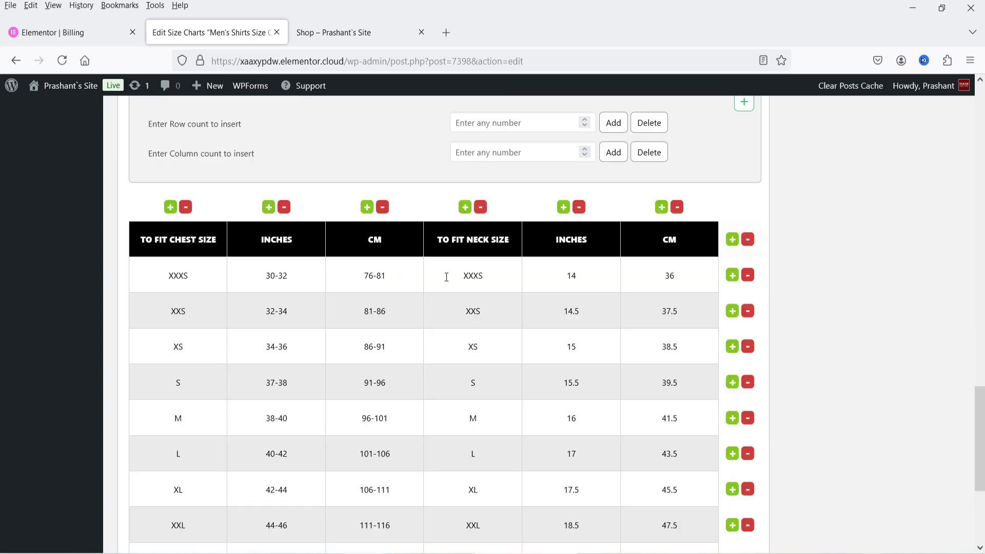
{"action": "left_click", "coordinate": [158, 391]}
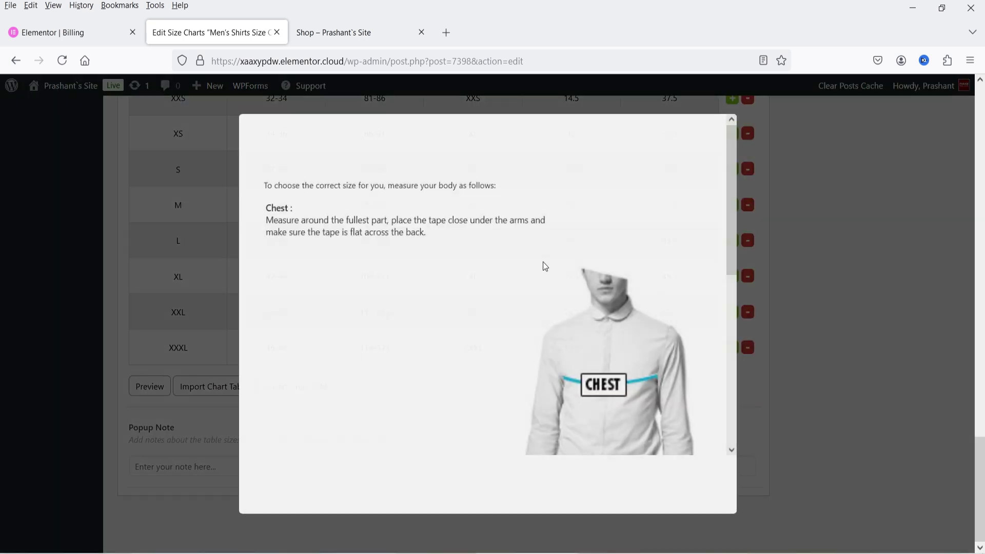
{"action": "scroll", "coordinate": [460, 254], "scroll_direction": "down", "scroll_amount": 4}
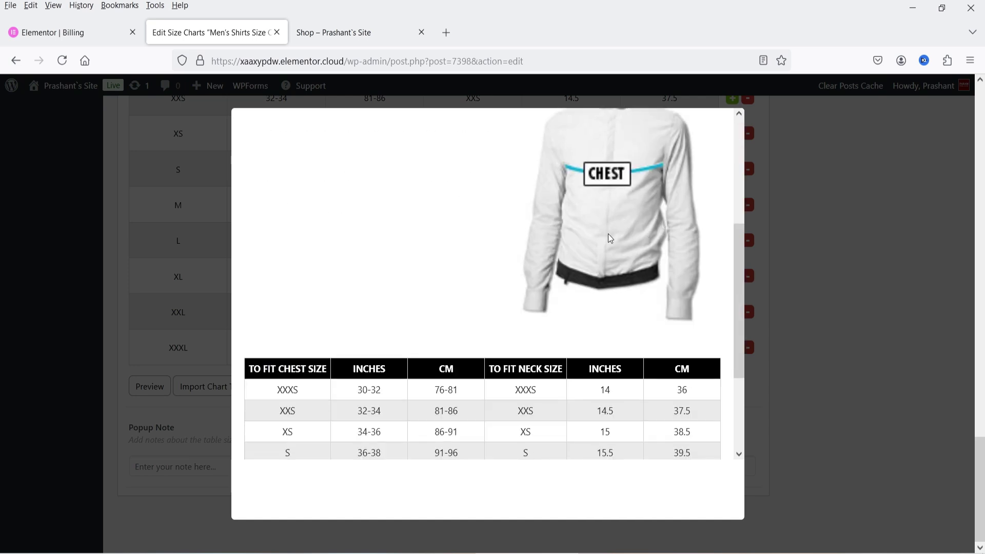
{"action": "scroll", "coordinate": [595, 248], "scroll_direction": "down", "scroll_amount": 3}
{"action": "left_click", "coordinate": [930, 318]}
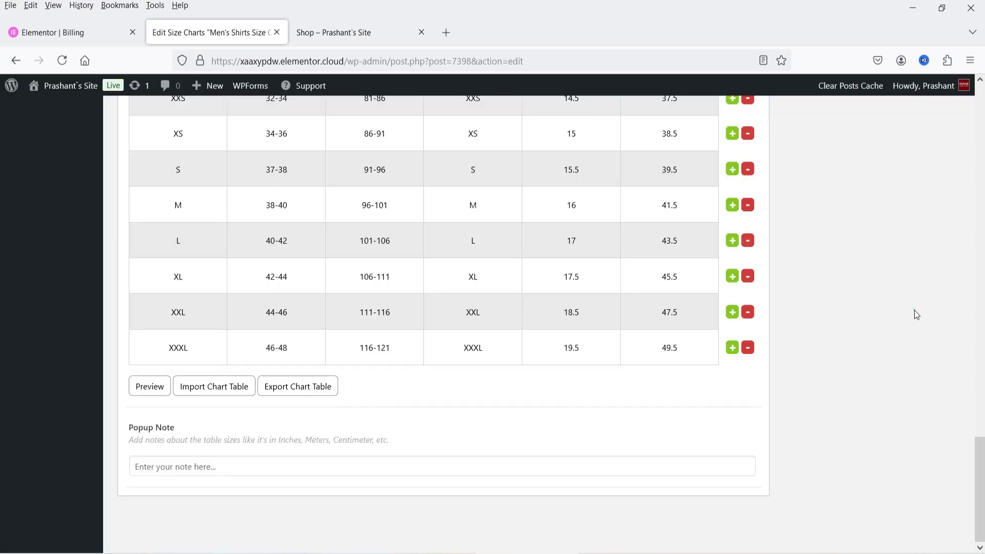
{"action": "scroll", "coordinate": [914, 307], "scroll_direction": "up", "scroll_amount": 10}
- Choose Tabbed Chart with the Modern table style and preview it
{"action": "left_click", "coordinate": [421, 222]}
{"action": "left_click", "coordinate": [429, 263]}
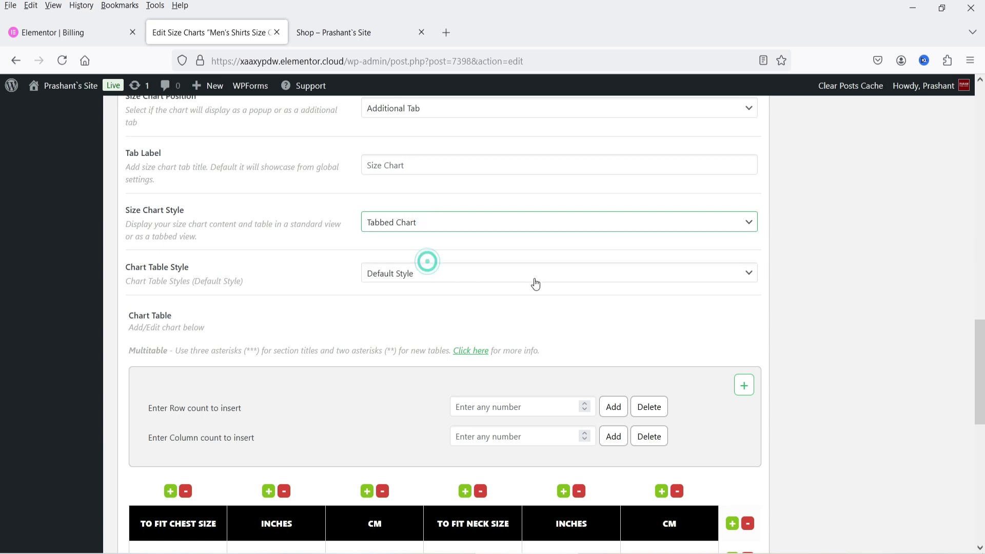
{"action": "left_click", "coordinate": [426, 273]}
{"action": "left_click", "coordinate": [243, 271]}
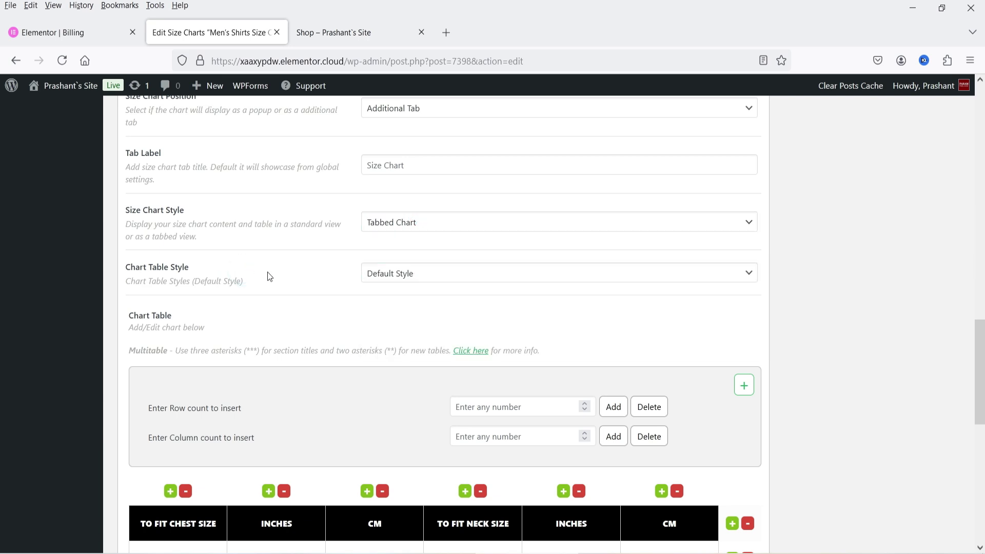
{"action": "left_click", "coordinate": [412, 277]}
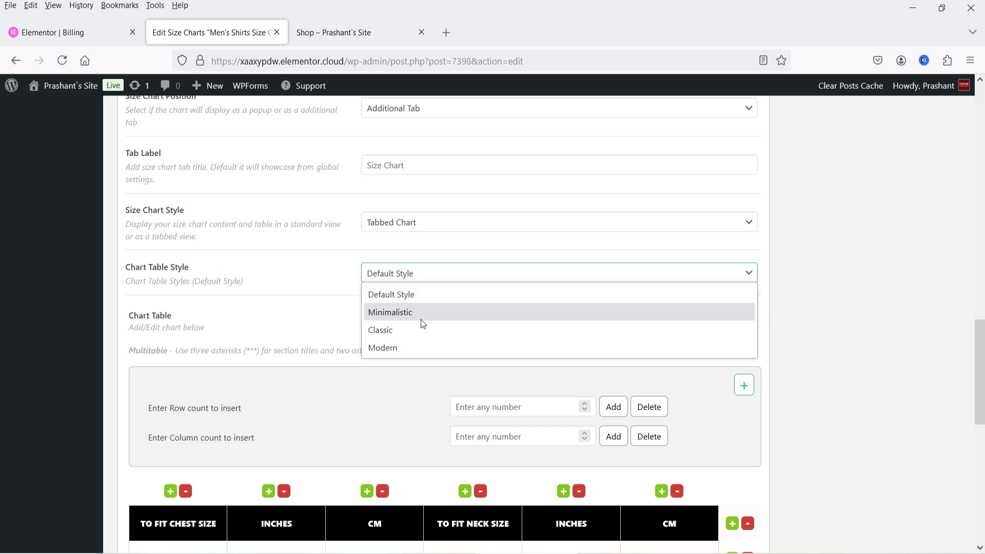
{"action": "left_click", "coordinate": [420, 344]}
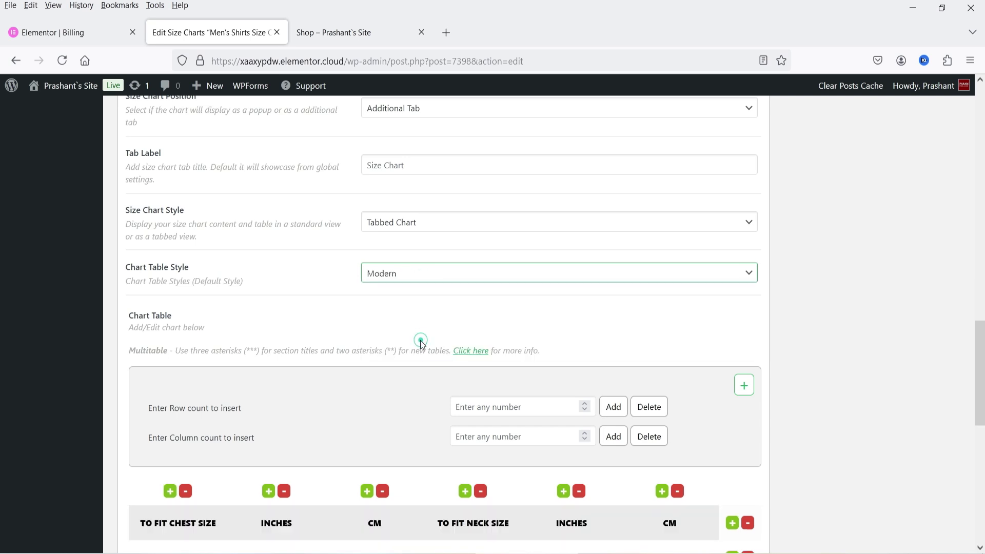
{"action": "scroll", "coordinate": [861, 297], "scroll_direction": "down", "scroll_amount": 5}
{"action": "scroll", "coordinate": [859, 297], "scroll_direction": "down", "scroll_amount": 4}
{"action": "left_click", "coordinate": [151, 390]}
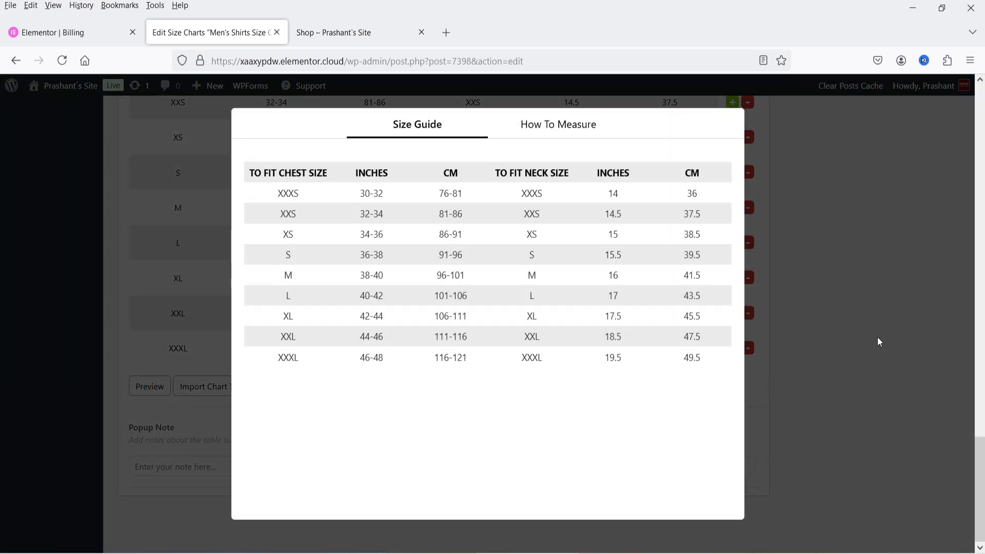
{"action": "left_click", "coordinate": [884, 332]}
{"action": "scroll", "coordinate": [307, 257], "scroll_direction": "up", "scroll_amount": 5}
- Try the Classic and Minimalistic table styles, then return to Default Style
{"action": "left_click", "coordinate": [398, 136]}
{"action": "left_click", "coordinate": [399, 194]}
{"action": "scroll", "coordinate": [560, 372], "scroll_direction": "down", "scroll_amount": 4}
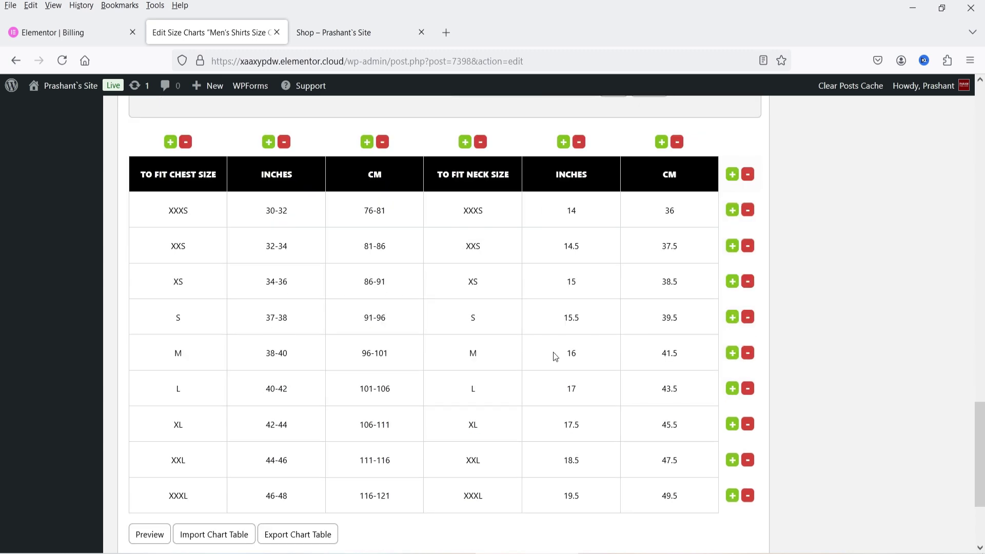
{"action": "scroll", "coordinate": [607, 213], "scroll_direction": "up", "scroll_amount": 5}
{"action": "left_click", "coordinate": [420, 208]}
{"action": "left_click", "coordinate": [420, 253]}
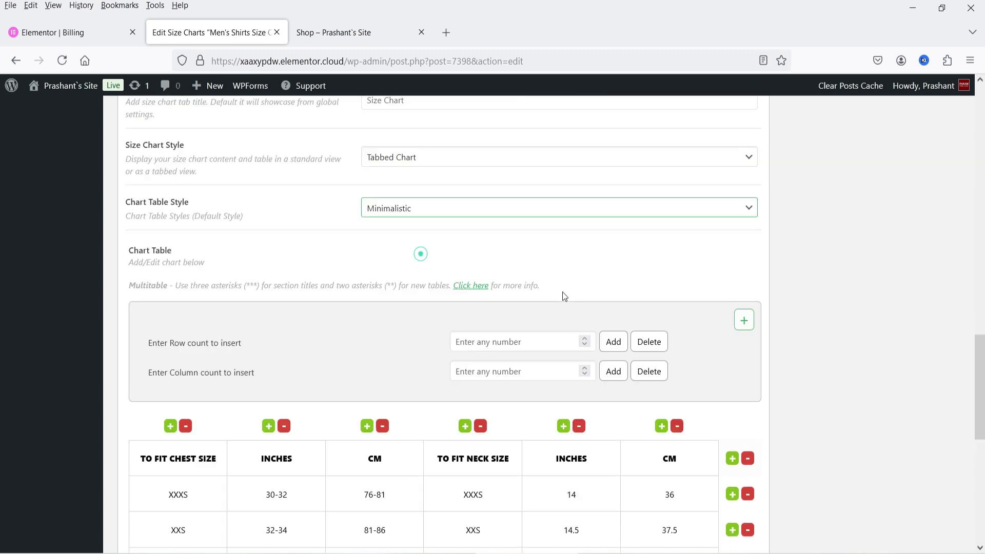
{"action": "scroll", "coordinate": [564, 292], "scroll_direction": "down", "scroll_amount": 5}
{"action": "scroll", "coordinate": [521, 370], "scroll_direction": "up", "scroll_amount": 7}
{"action": "left_click", "coordinate": [429, 281]}
{"action": "left_click", "coordinate": [416, 298]}
{"action": "scroll", "coordinate": [501, 342], "scroll_direction": "down", "scroll_amount": 5}
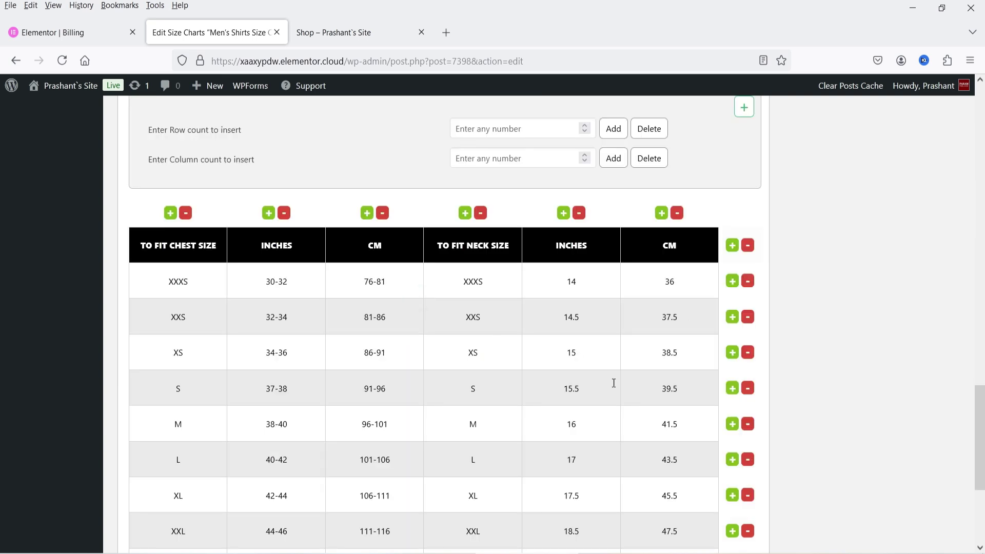
{"action": "scroll", "coordinate": [906, 287], "scroll_direction": "up", "scroll_amount": 15}
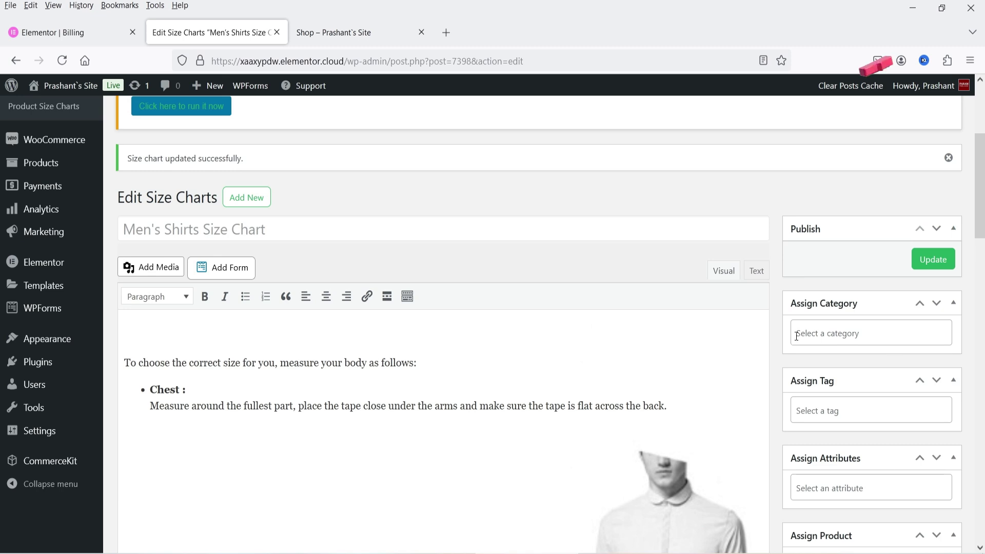
- Assign the Men and Shirts categories to the Men's Shirts size chart
{"action": "left_click", "coordinate": [803, 333]}
{"action": "scroll", "coordinate": [876, 271], "scroll_direction": "down", "scroll_amount": 2}
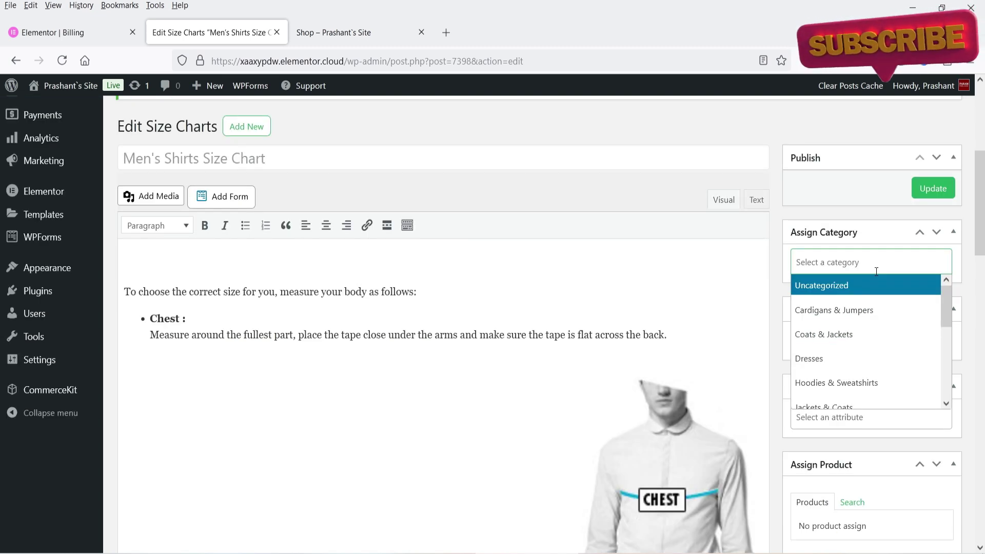
{"action": "scroll", "coordinate": [879, 331], "scroll_direction": "down", "scroll_amount": 5}
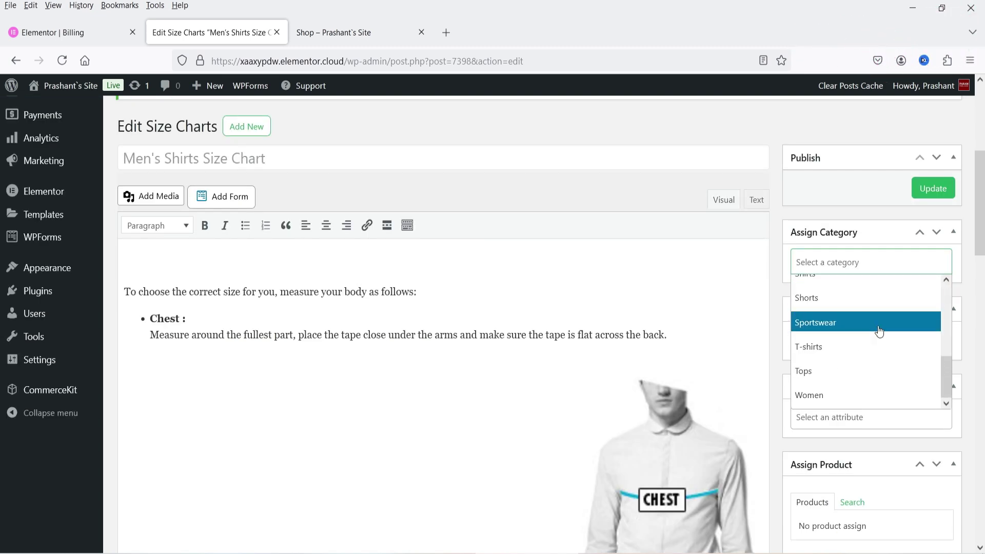
{"action": "scroll", "coordinate": [851, 335], "scroll_direction": "up", "scroll_amount": 3}
{"action": "left_click", "coordinate": [835, 325]}
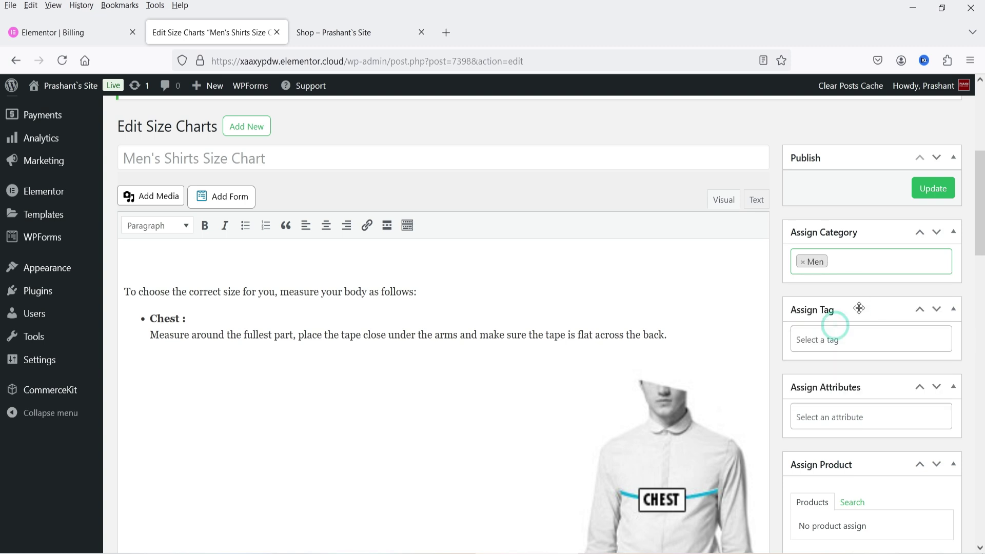
{"action": "left_click", "coordinate": [856, 263]}
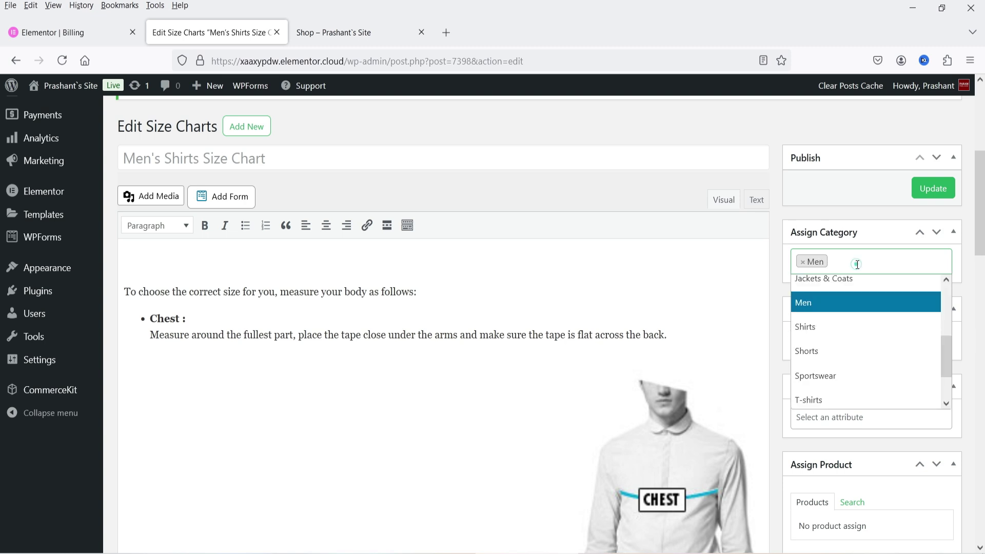
{"action": "left_click", "coordinate": [849, 333]}
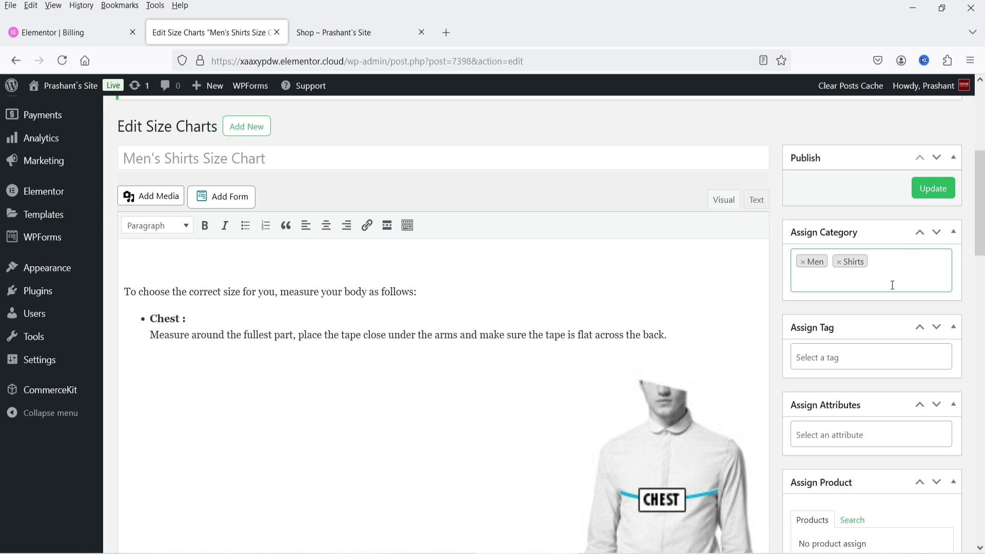
{"action": "scroll", "coordinate": [894, 284], "scroll_direction": "down", "scroll_amount": 3}
- Browse the Tag and Attribute lists without adding any, then return to the Shop tab
{"action": "left_click", "coordinate": [860, 209]}
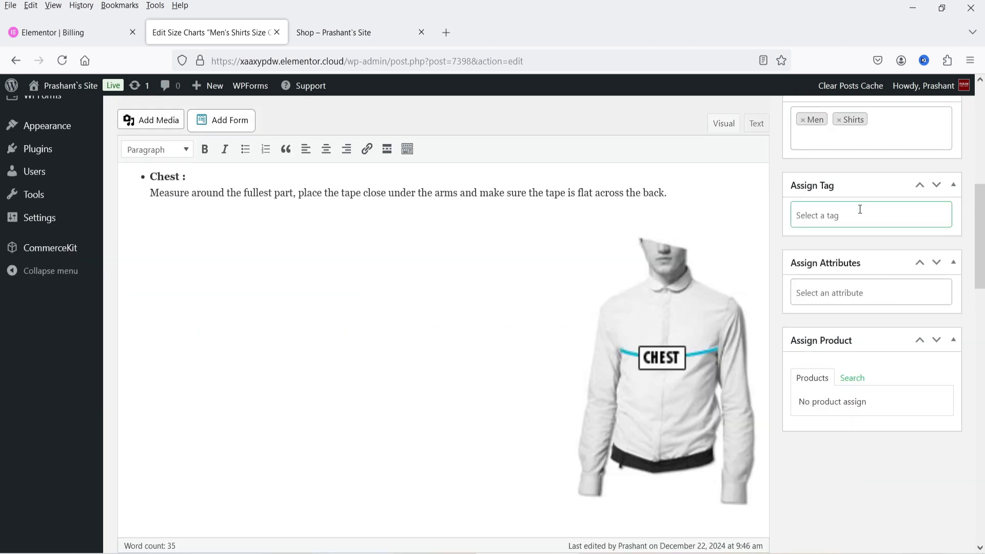
{"action": "left_click", "coordinate": [859, 209]}
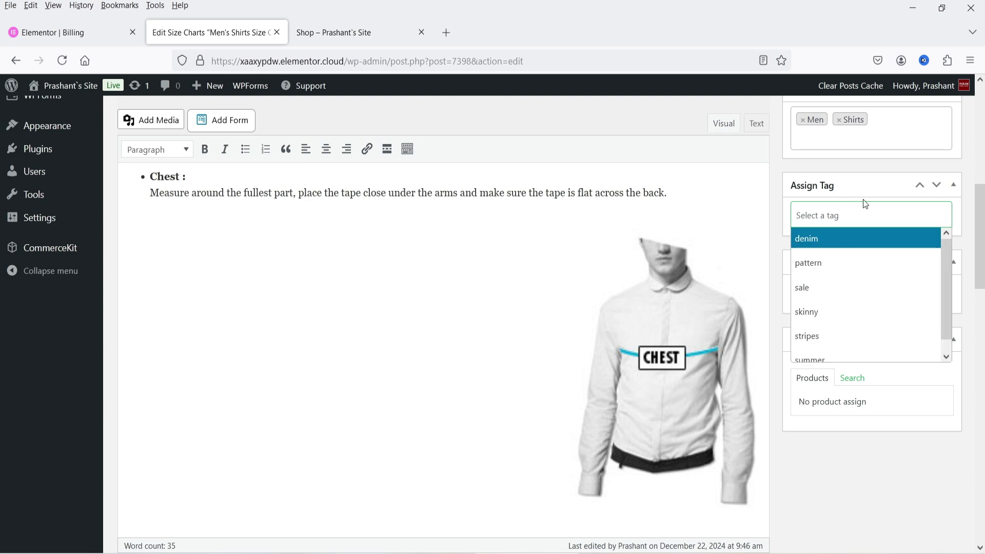
{"action": "left_click", "coordinate": [874, 184]}
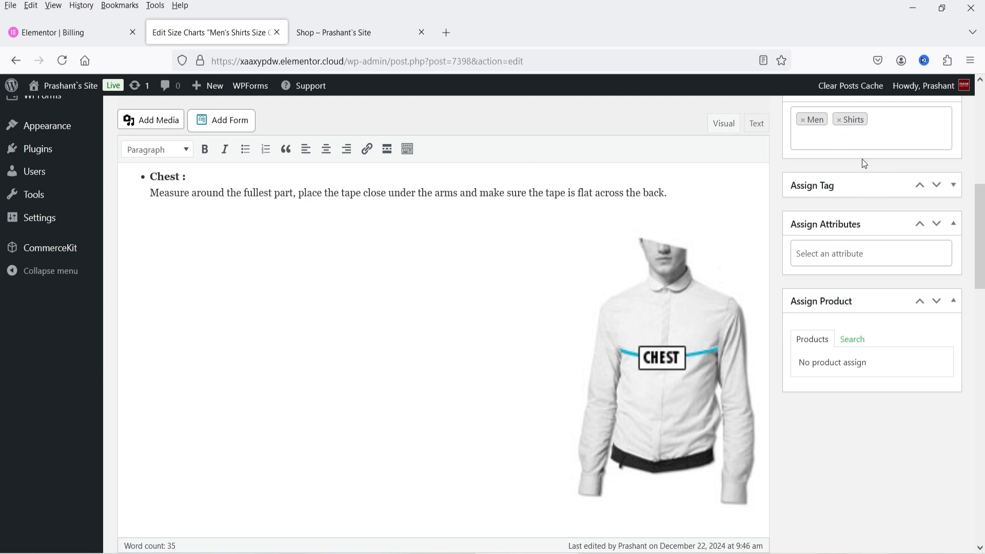
{"action": "left_click", "coordinate": [850, 253]}
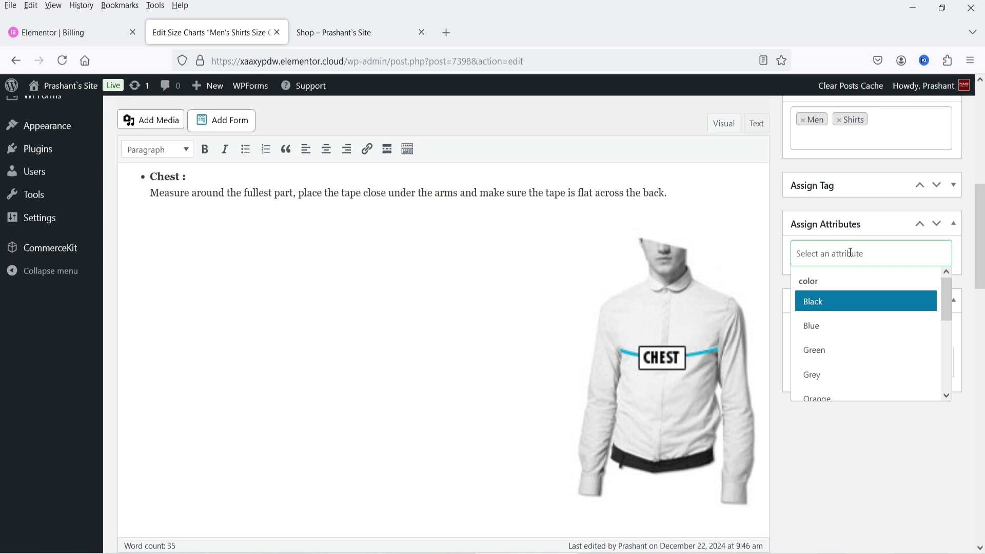
{"action": "scroll", "coordinate": [842, 328], "scroll_direction": "down", "scroll_amount": 3}
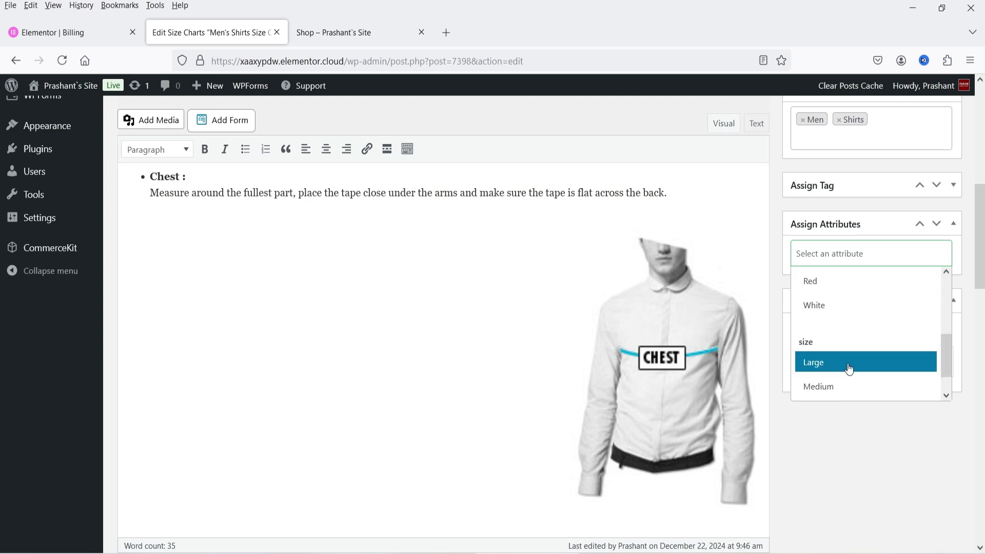
{"action": "scroll", "coordinate": [850, 328], "scroll_direction": "down", "scroll_amount": 1}
{"action": "left_click", "coordinate": [876, 452]}
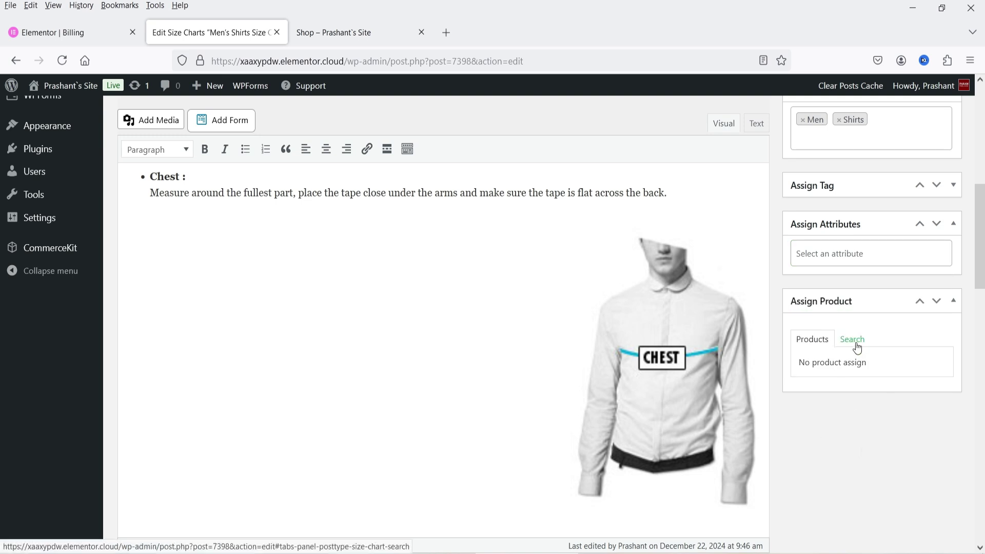
{"action": "left_click", "coordinate": [351, 32]}
- Open and review the Jacket skinny fit product page from the shop grid, then return to the chart editor
{"action": "scroll", "coordinate": [936, 277], "scroll_direction": "down", "scroll_amount": 4}
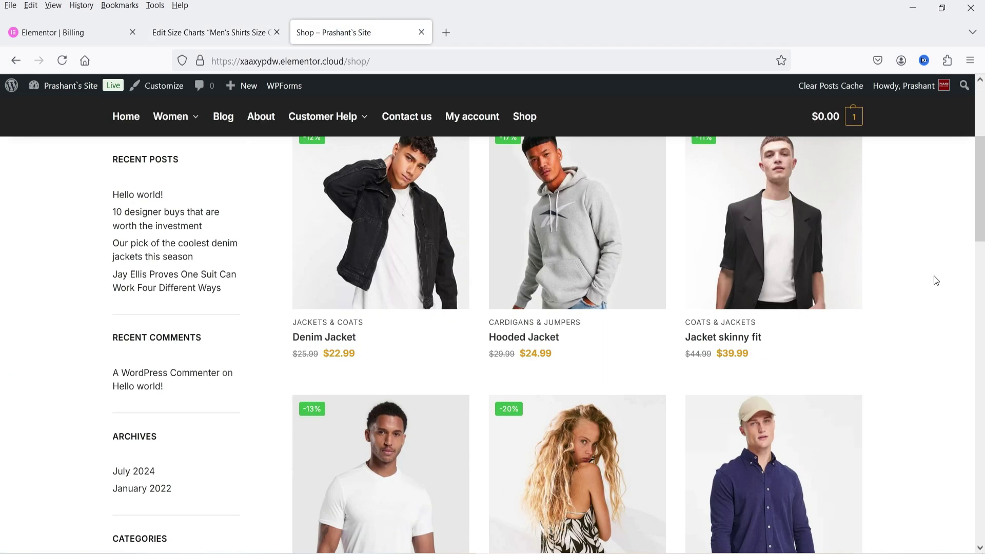
{"action": "left_click", "coordinate": [739, 339]}
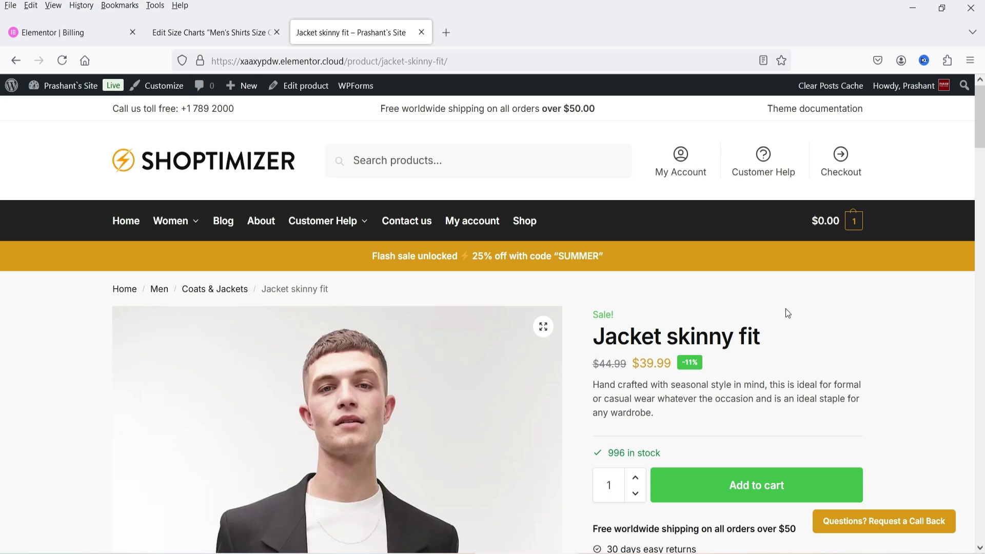
{"action": "scroll", "coordinate": [631, 331], "scroll_direction": "down", "scroll_amount": 2}
{"action": "scroll", "coordinate": [703, 323], "scroll_direction": "down", "scroll_amount": 6}
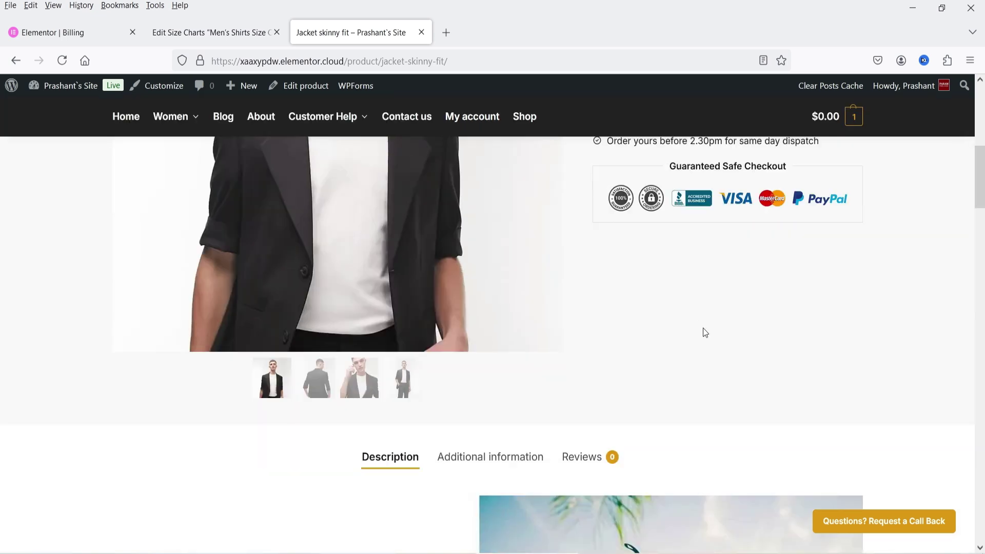
{"action": "scroll", "coordinate": [665, 318], "scroll_direction": "up", "scroll_amount": 8}
{"action": "double_click", "coordinate": [599, 336]}
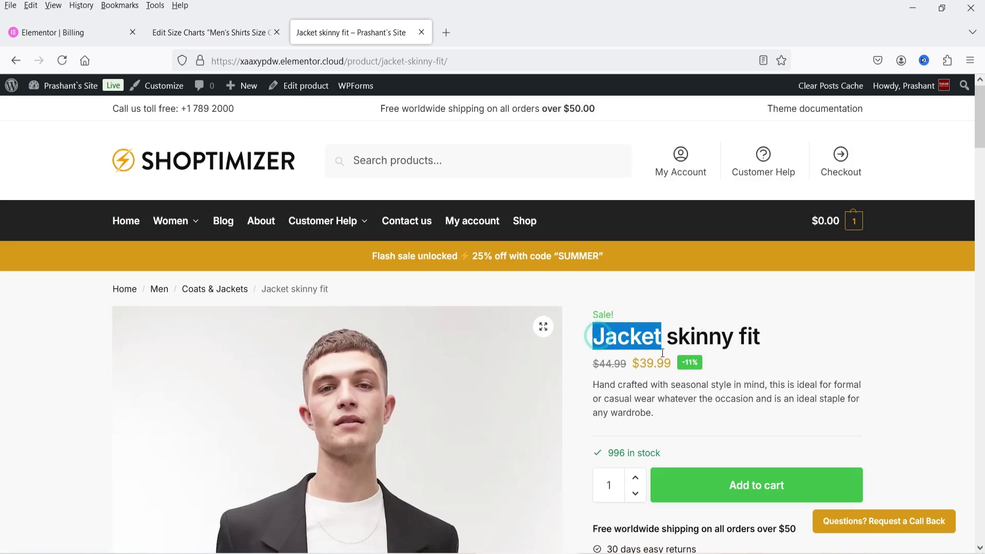
{"action": "left_click", "coordinate": [210, 23]}
- Search products for 'jacket' and tick Jacket skinny fit in Assign Product
{"action": "left_click", "coordinate": [849, 340]}
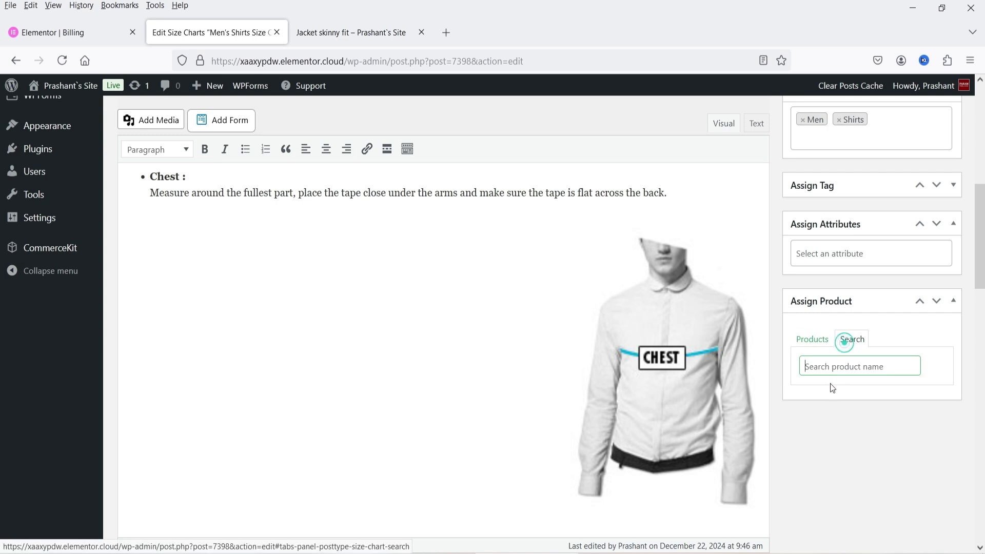
{"action": "type", "text": "jac"}
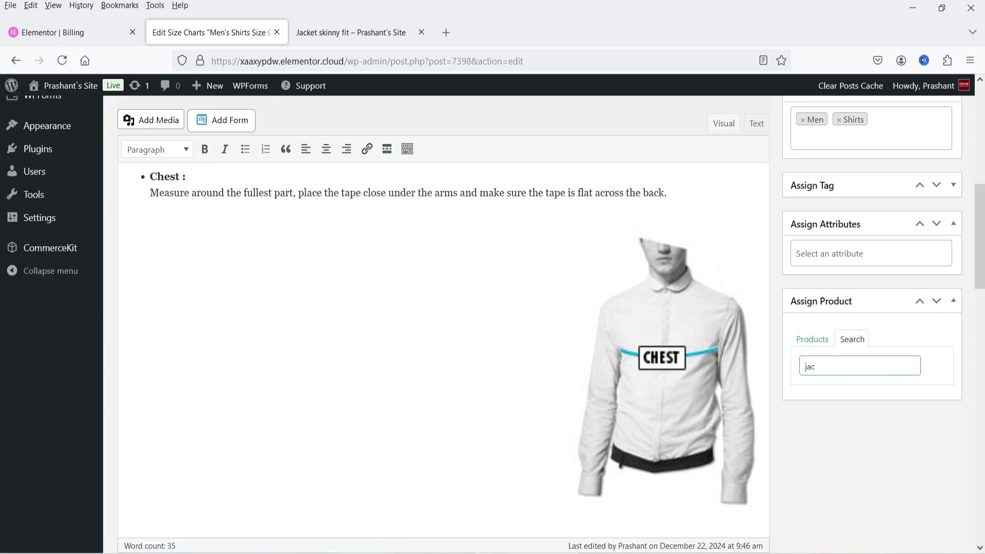
{"action": "type", "text": "ket"}
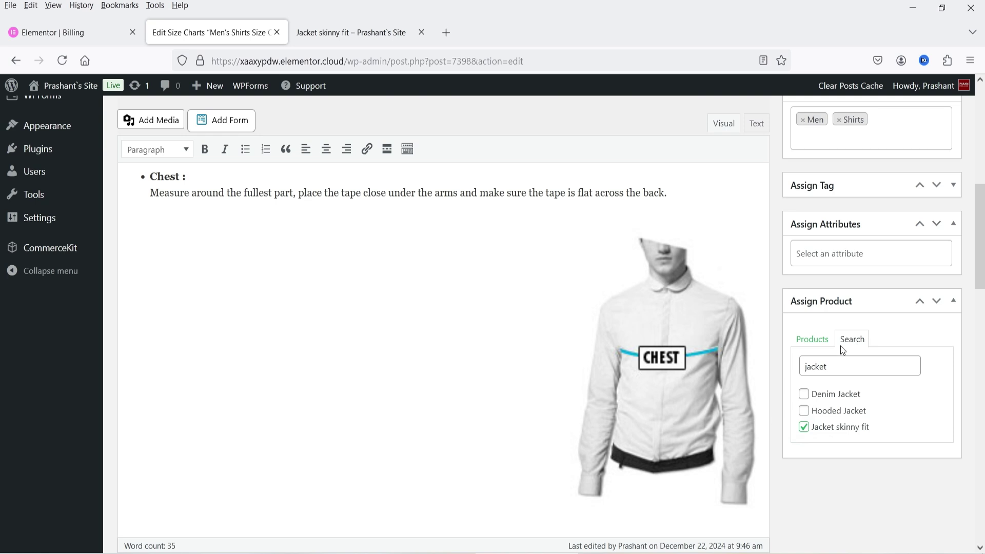
{"action": "scroll", "coordinate": [790, 362], "scroll_direction": "up", "scroll_amount": 8}
{"action": "scroll", "coordinate": [816, 328], "scroll_direction": "down", "scroll_amount": 5}
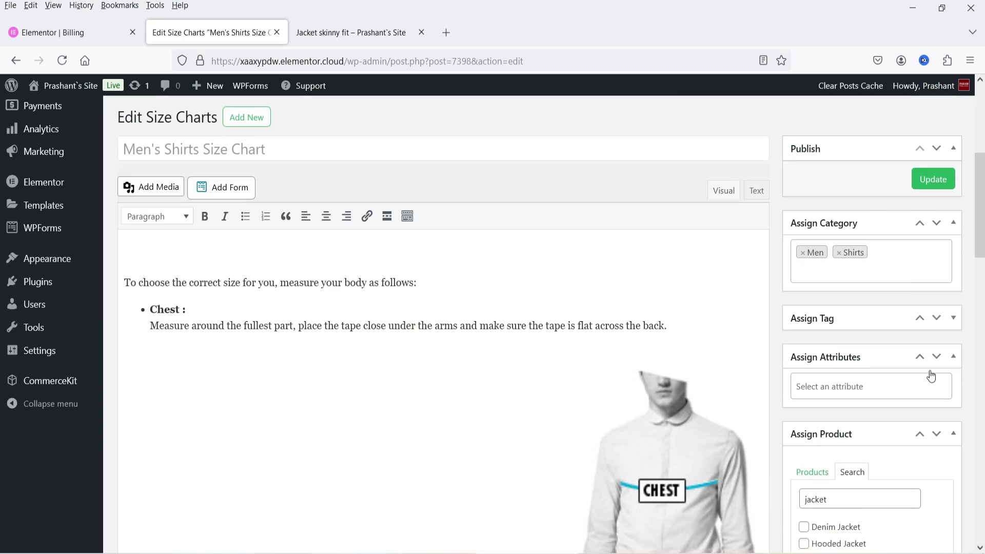
- Update the Men's Shirts size chart and reload the Jacket skinny fit page
{"action": "left_click", "coordinate": [933, 178]}
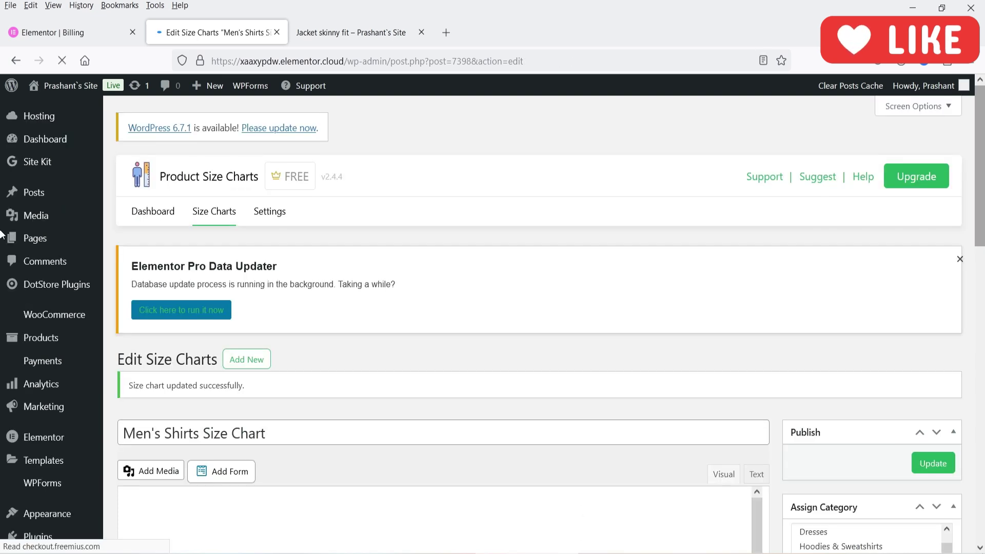
{"action": "left_click", "coordinate": [351, 31]}
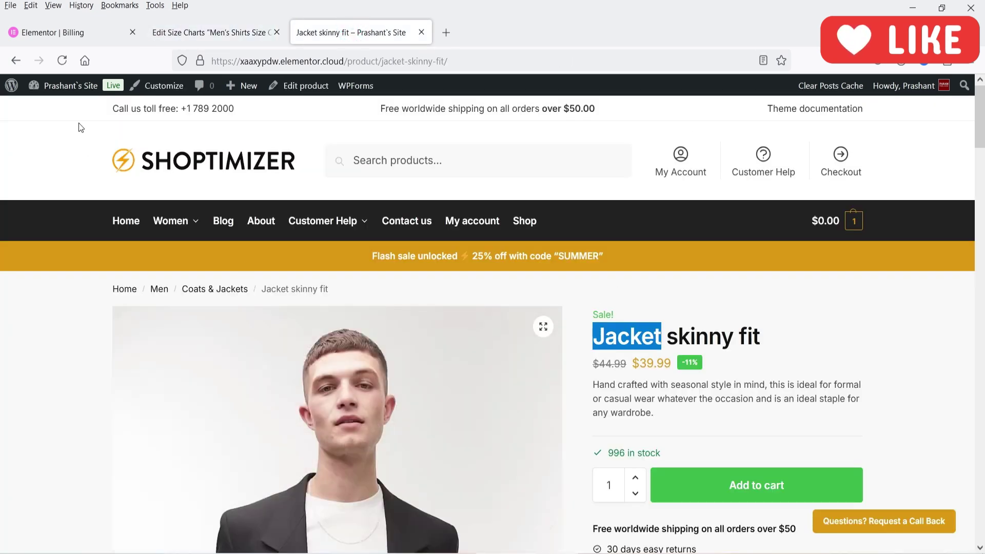
{"action": "left_click", "coordinate": [63, 61]}
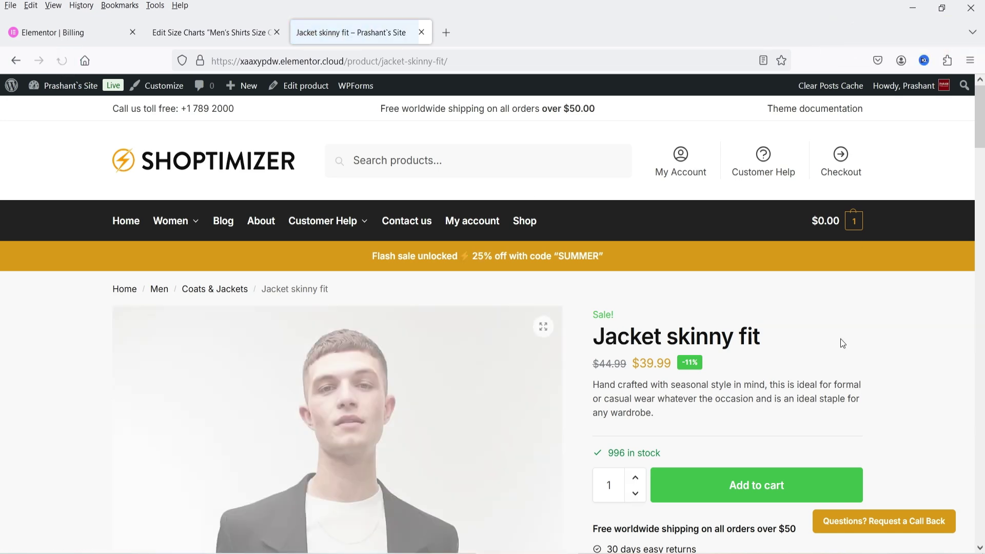
{"action": "scroll", "coordinate": [871, 312], "scroll_direction": "down", "scroll_amount": 10}
{"action": "scroll", "coordinate": [860, 282], "scroll_direction": "down", "scroll_amount": 2}
{"action": "scroll", "coordinate": [860, 282], "scroll_direction": "up", "scroll_amount": 4}
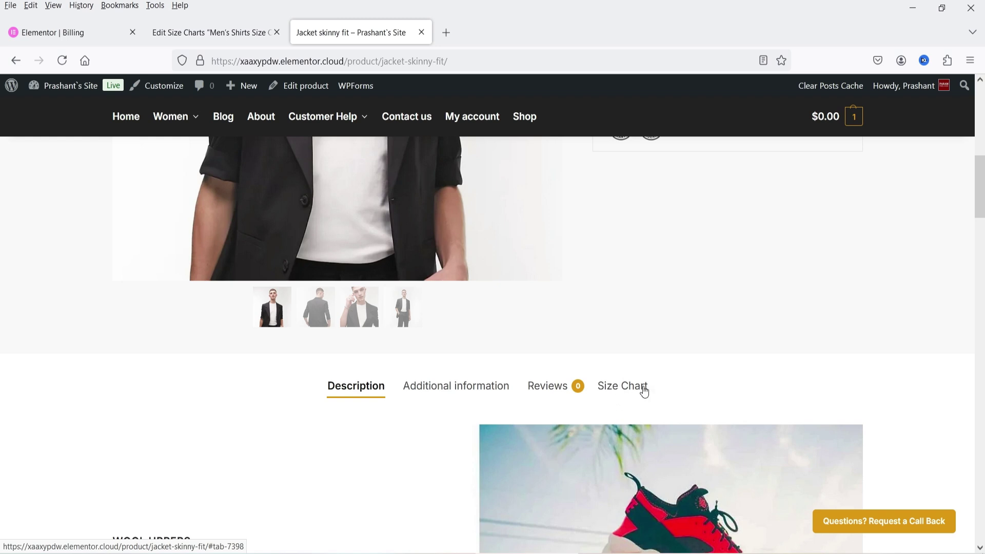
- Check the product's Size Chart tab, viewing How To Measure and Size Guide, then return to the editor
{"action": "left_click", "coordinate": [618, 394]}
{"action": "scroll", "coordinate": [900, 303], "scroll_direction": "down", "scroll_amount": 4}
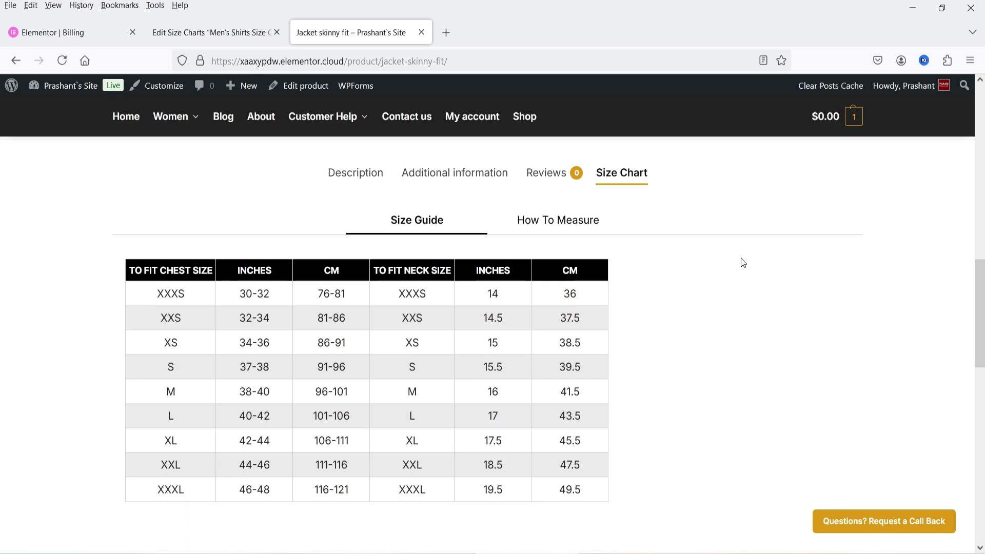
{"action": "left_click", "coordinate": [563, 220]}
{"action": "left_click", "coordinate": [429, 219]}
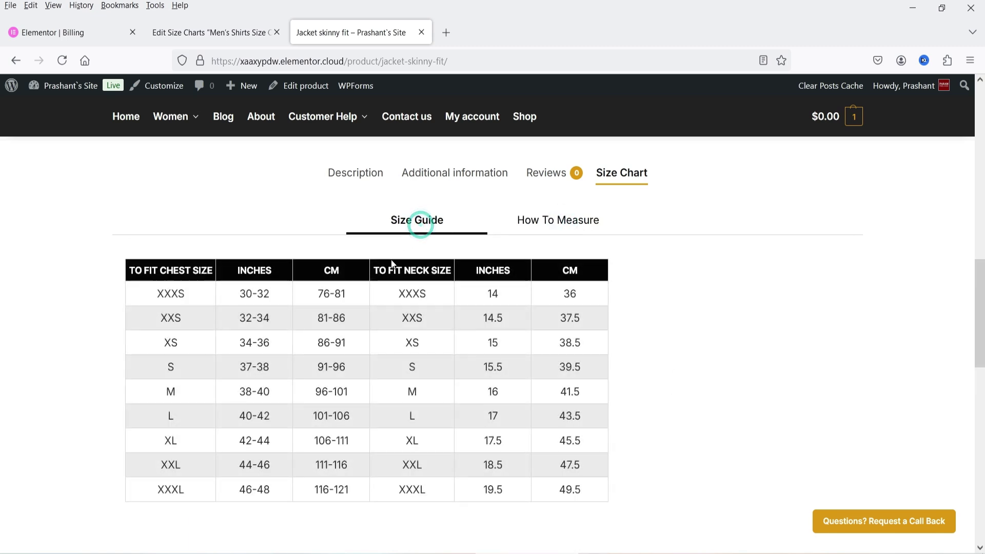
{"action": "left_click", "coordinate": [208, 31]}
{"action": "scroll", "coordinate": [513, 232], "scroll_direction": "down", "scroll_amount": 10}
- Set the Size Chart Style to Standard Chart and update the chart
{"action": "scroll", "coordinate": [507, 241], "scroll_direction": "down", "scroll_amount": 8}
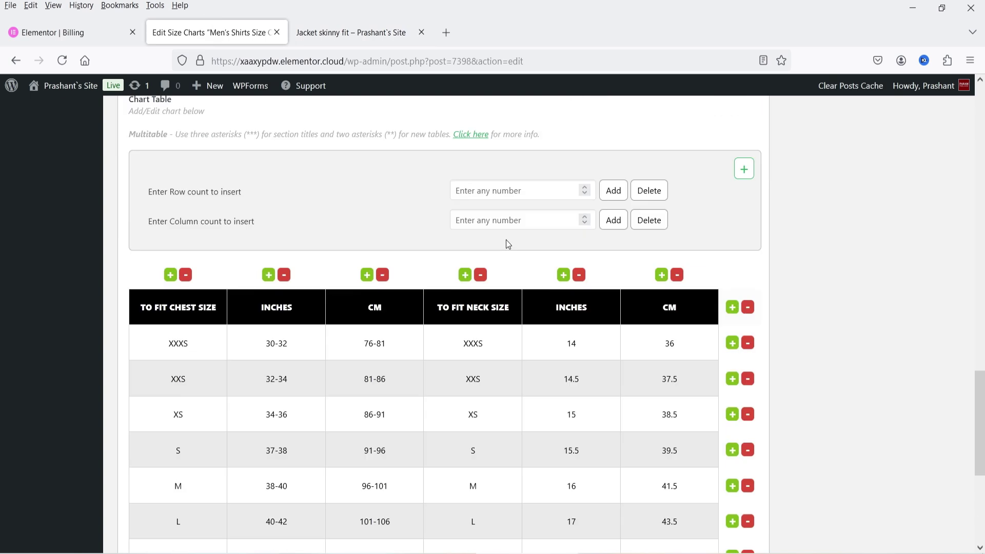
{"action": "scroll", "coordinate": [477, 239], "scroll_direction": "up", "scroll_amount": 5}
{"action": "left_click", "coordinate": [397, 300]}
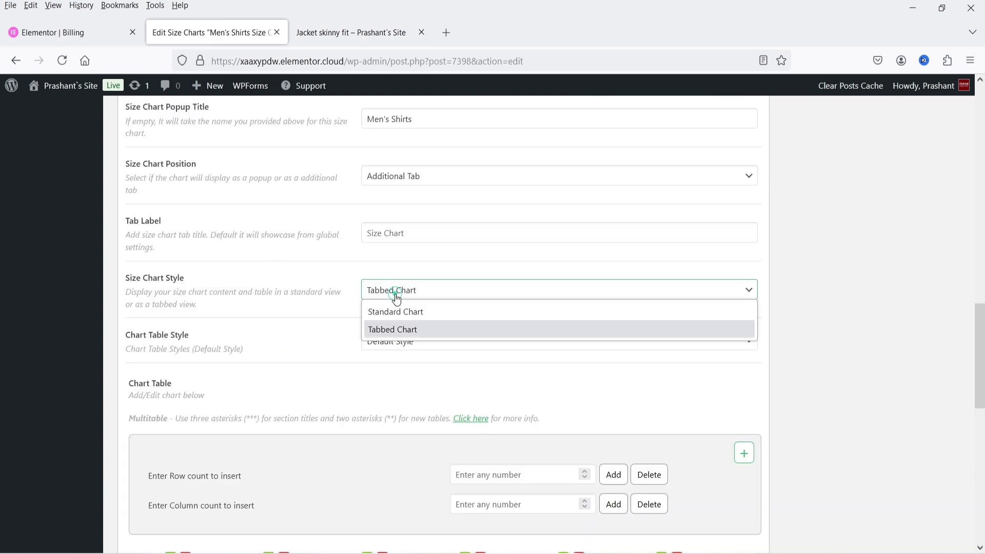
{"action": "left_click", "coordinate": [421, 312]}
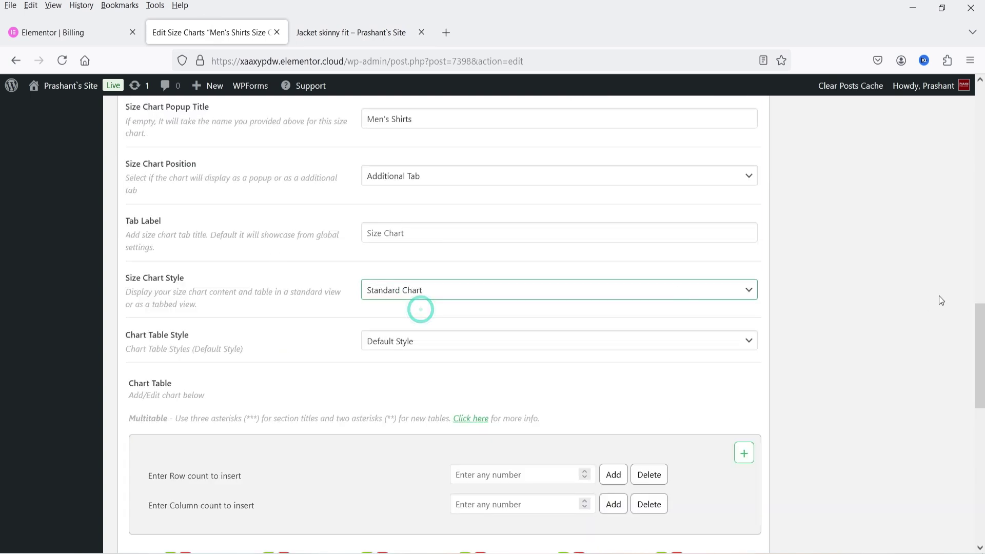
{"action": "scroll", "coordinate": [973, 286], "scroll_direction": "up", "scroll_amount": 12}
{"action": "left_click", "coordinate": [933, 184]}
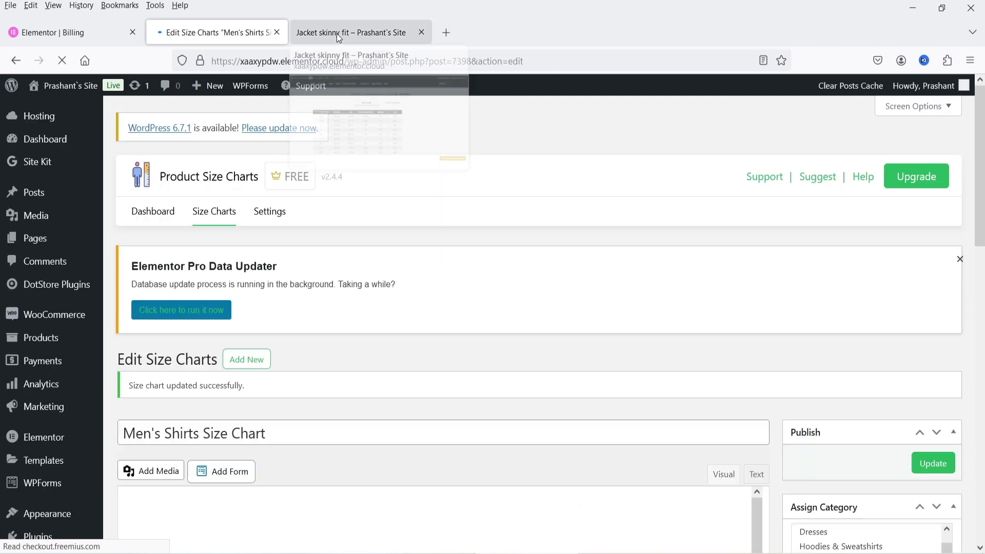
- Reload Jacket skinny fit and check its Size Chart tab shows instructions, image and table together
{"action": "left_click", "coordinate": [336, 33]}
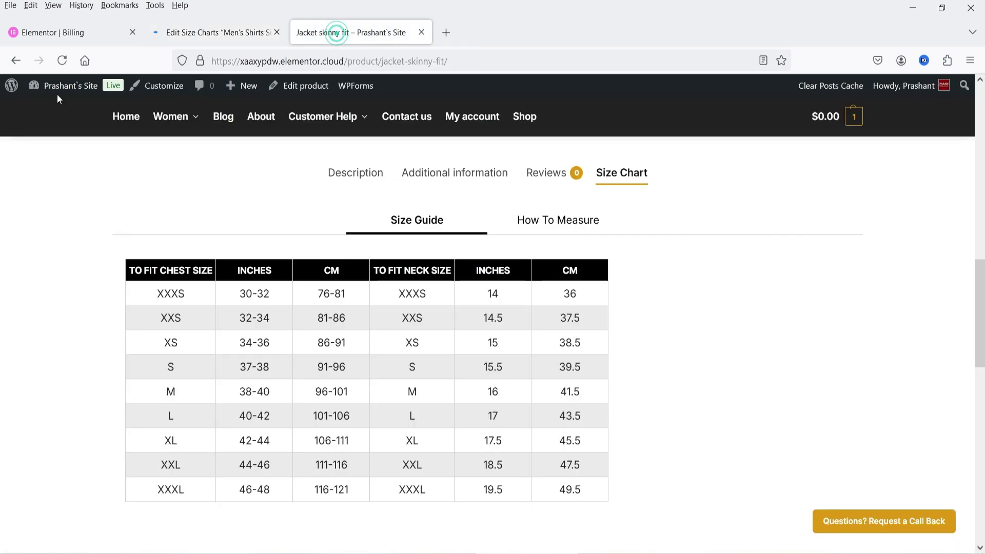
{"action": "left_click", "coordinate": [62, 62]}
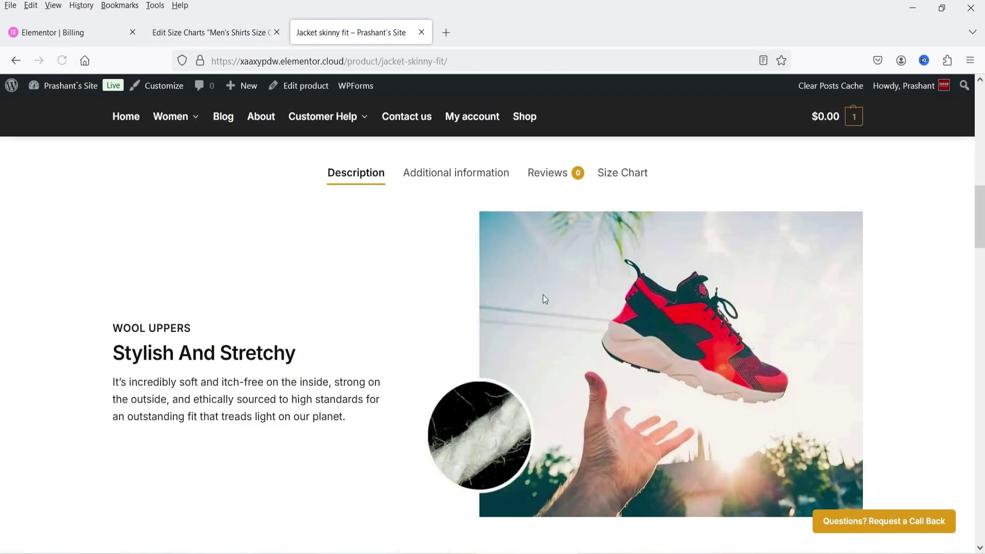
{"action": "scroll", "coordinate": [543, 287], "scroll_direction": "down", "scroll_amount": 5}
{"action": "scroll", "coordinate": [543, 297], "scroll_direction": "up", "scroll_amount": 10}
{"action": "left_click", "coordinate": [633, 314]}
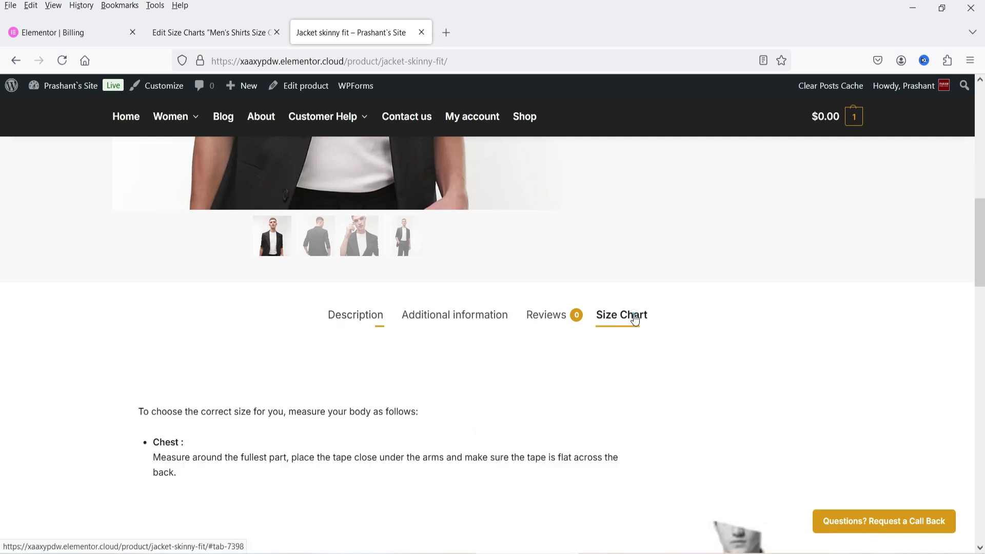
{"action": "scroll", "coordinate": [777, 287], "scroll_direction": "down", "scroll_amount": 2}
{"action": "scroll", "coordinate": [614, 306], "scroll_direction": "down", "scroll_amount": 7}
{"action": "scroll", "coordinate": [614, 305], "scroll_direction": "up", "scroll_amount": 4}
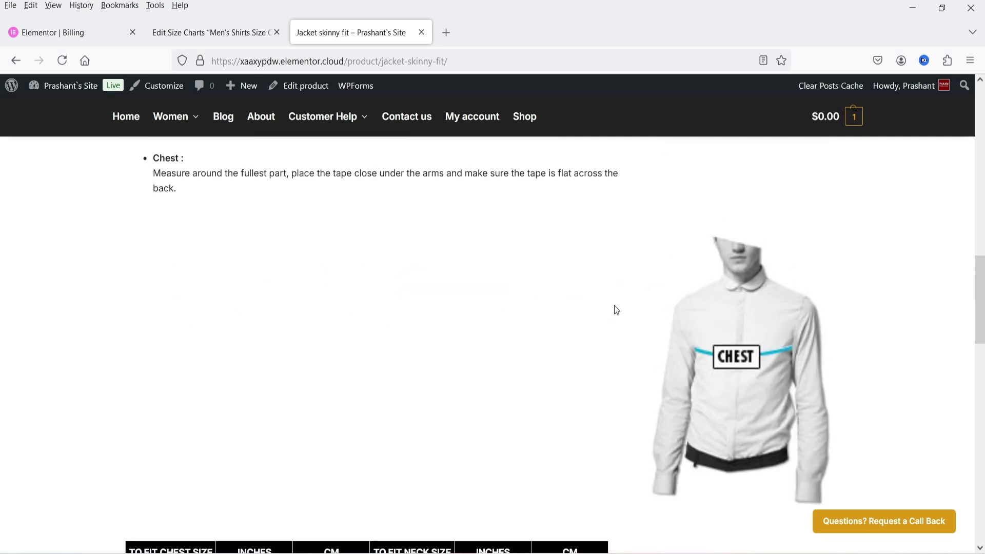
- Change the Size Chart Style back to Tabbed Chart
{"action": "left_click", "coordinate": [170, 32]}
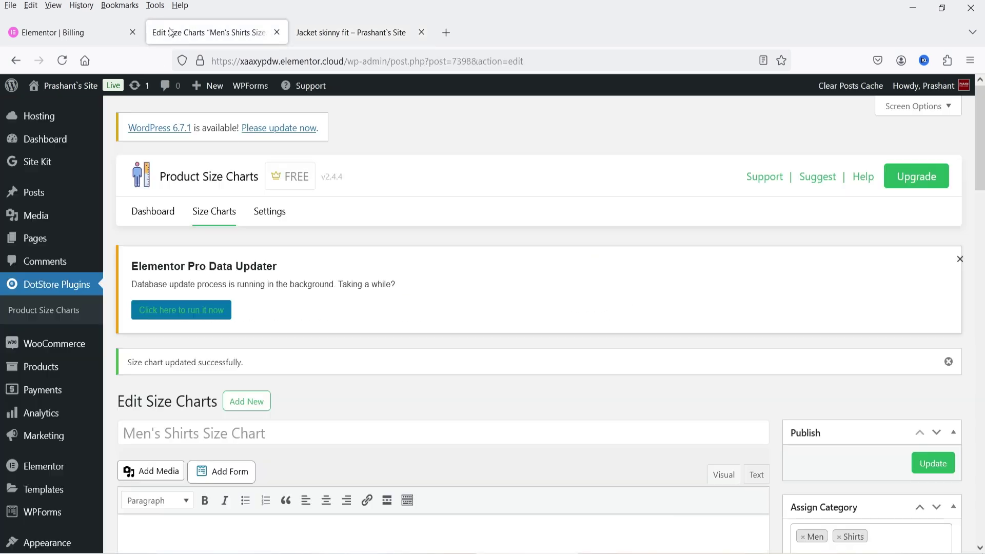
{"action": "scroll", "coordinate": [461, 263], "scroll_direction": "down", "scroll_amount": 15}
{"action": "scroll", "coordinate": [421, 263], "scroll_direction": "up", "scroll_amount": 3}
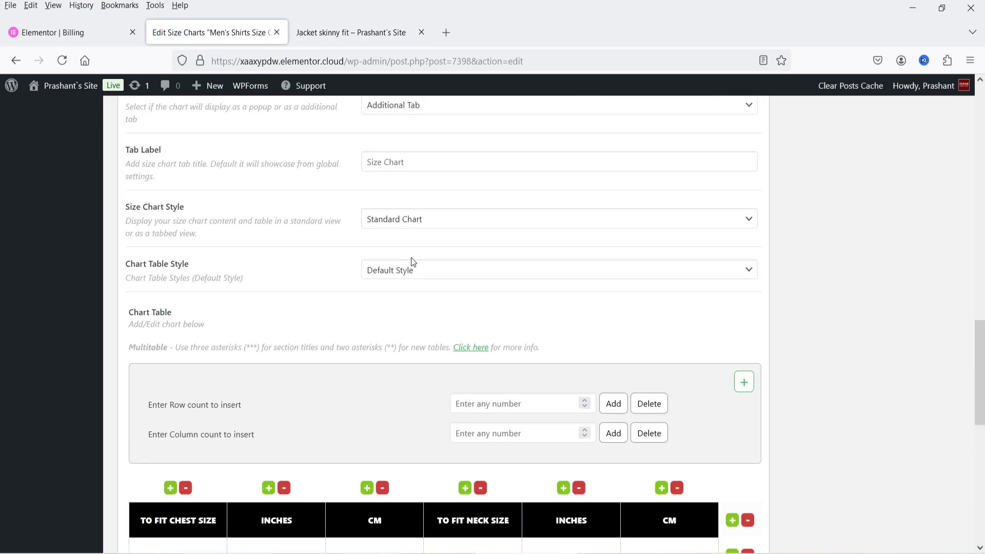
{"action": "left_click", "coordinate": [411, 223]}
{"action": "left_click", "coordinate": [405, 258]}
{"action": "left_click", "coordinate": [838, 295]}
{"action": "scroll", "coordinate": [834, 300], "scroll_direction": "up", "scroll_amount": 4}
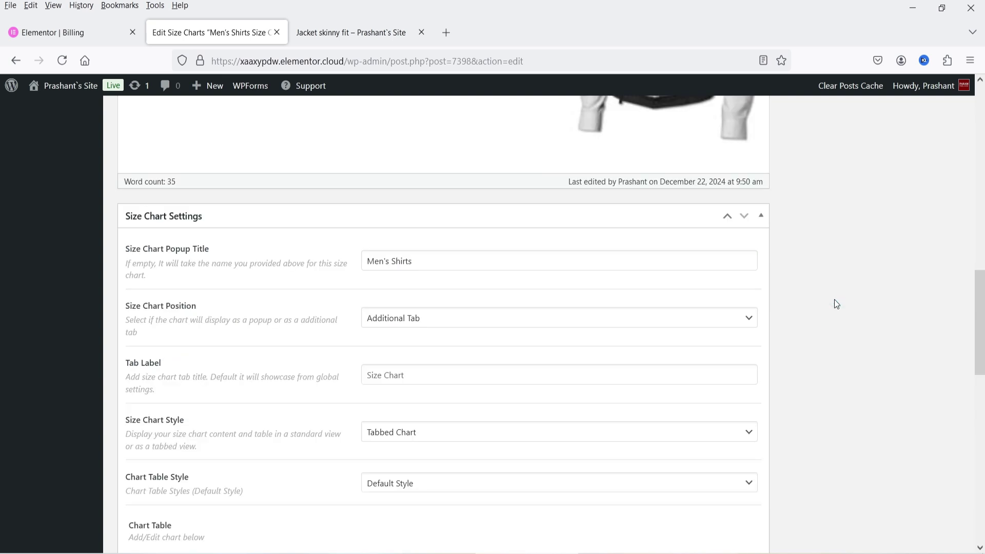
{"action": "scroll", "coordinate": [848, 306], "scroll_direction": "up", "scroll_amount": 6}
{"action": "scroll", "coordinate": [850, 311], "scroll_direction": "up", "scroll_amount": 3}
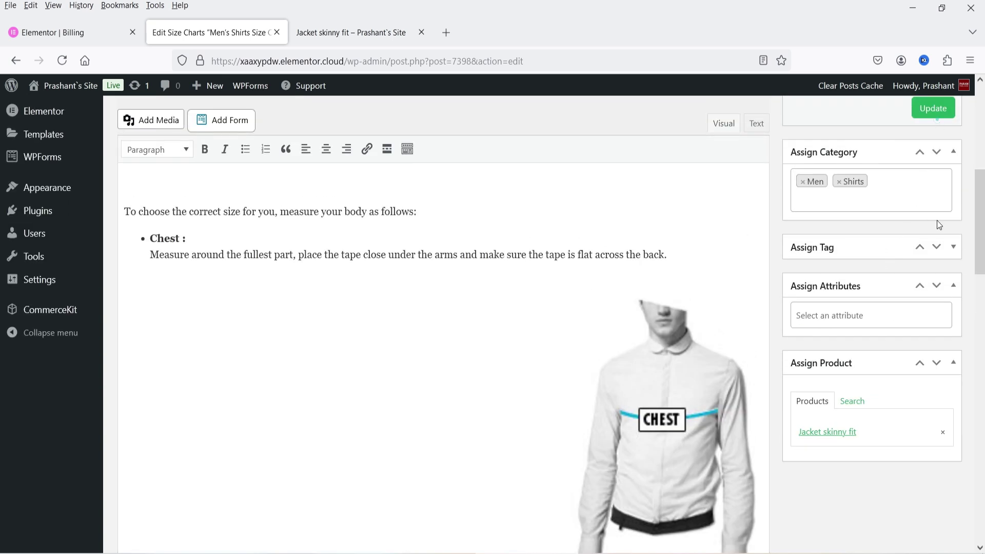
- Glance over the Jacket skinny fit page, then return to the size chart editor
{"action": "left_click", "coordinate": [329, 32]}
{"action": "scroll", "coordinate": [742, 318], "scroll_direction": "down", "scroll_amount": 5}
{"action": "scroll", "coordinate": [740, 315], "scroll_direction": "up", "scroll_amount": 5}
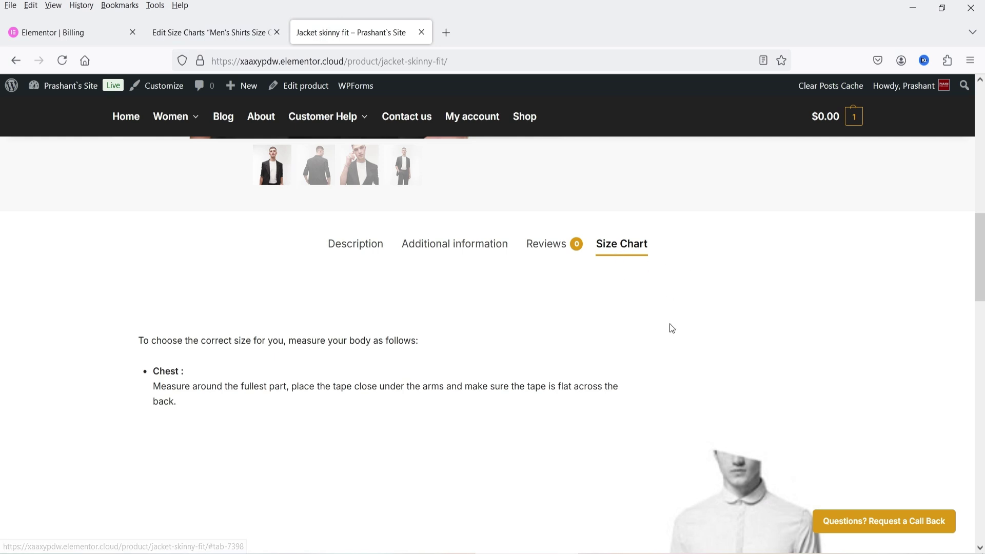
{"action": "scroll", "coordinate": [672, 328], "scroll_direction": "up", "scroll_amount": 10}
{"action": "scroll", "coordinate": [823, 385], "scroll_direction": "down", "scroll_amount": 3}
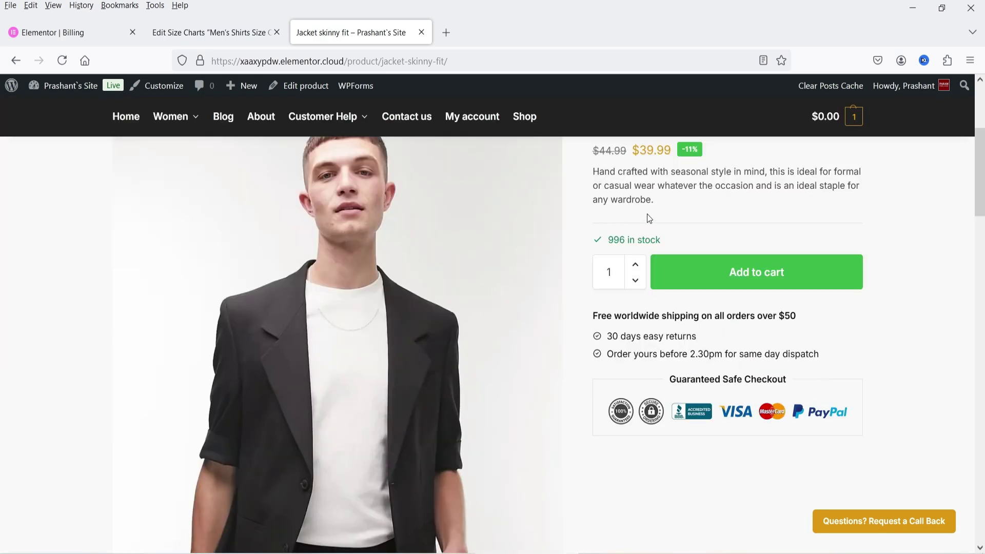
{"action": "scroll", "coordinate": [855, 392], "scroll_direction": "up", "scroll_amount": 3}
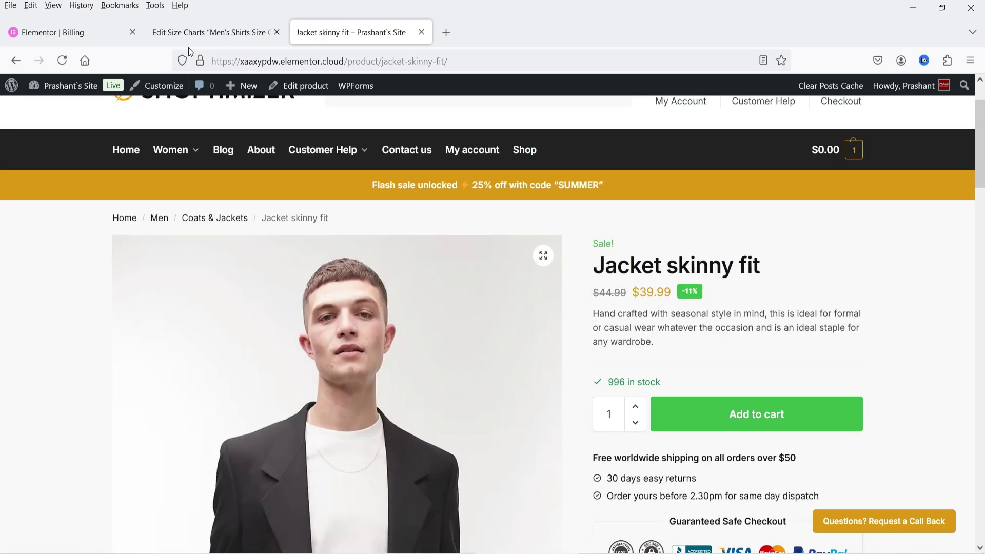
{"action": "left_click", "coordinate": [187, 29]}
{"action": "scroll", "coordinate": [607, 272], "scroll_direction": "down", "scroll_amount": 10}
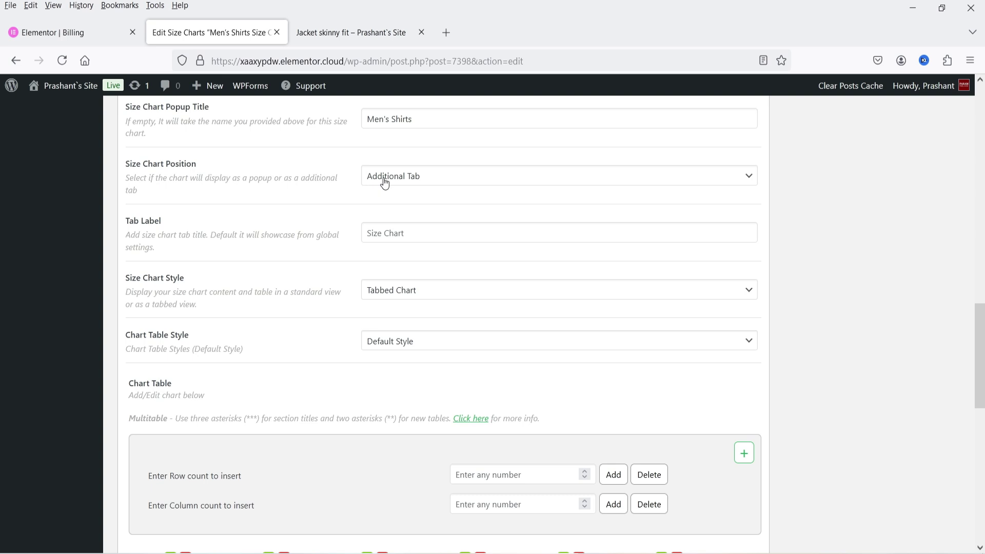
- Set the Size Chart Position to Modal Pop Up, update, and reload Jacket skinny fit
{"action": "left_click", "coordinate": [362, 32]}
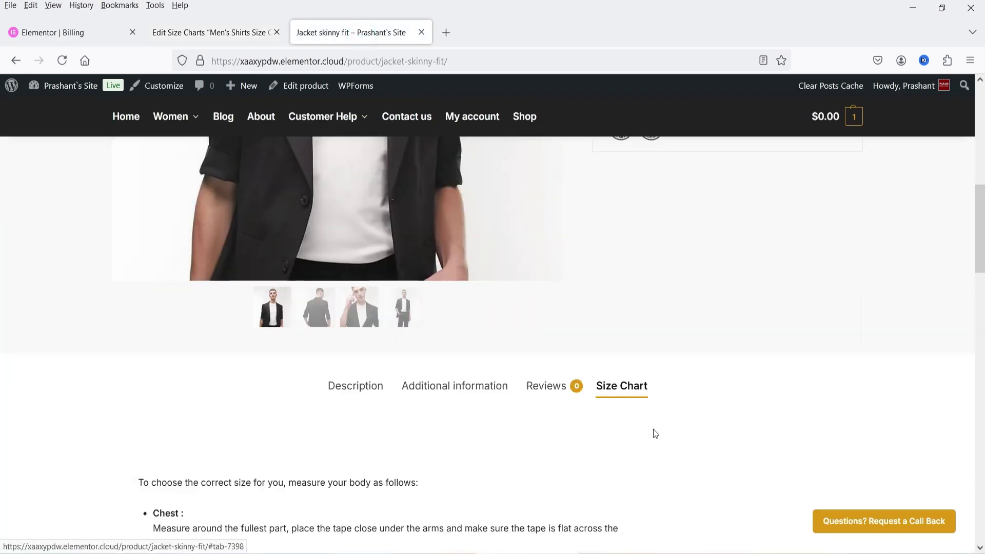
{"action": "left_click", "coordinate": [197, 33]}
{"action": "left_click", "coordinate": [427, 177]}
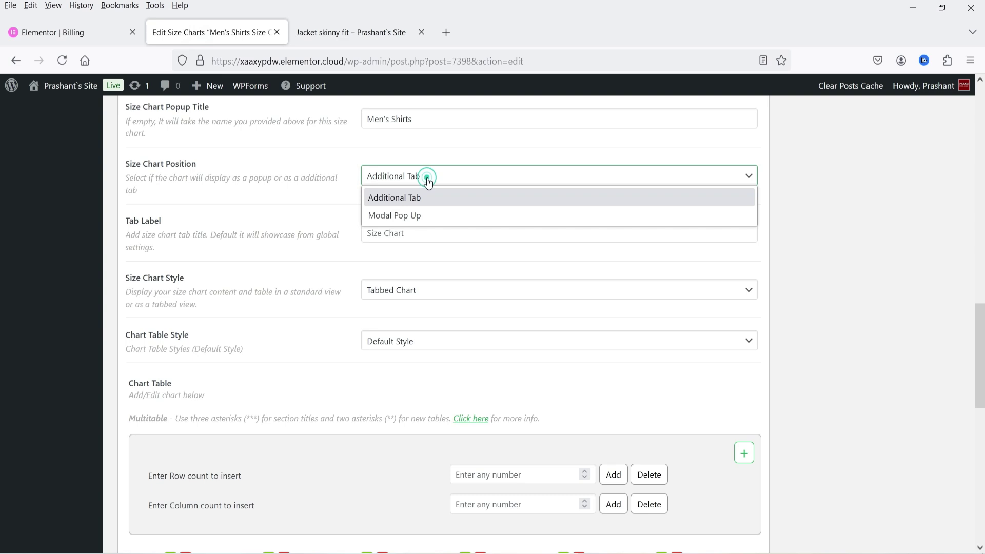
{"action": "left_click", "coordinate": [427, 216]}
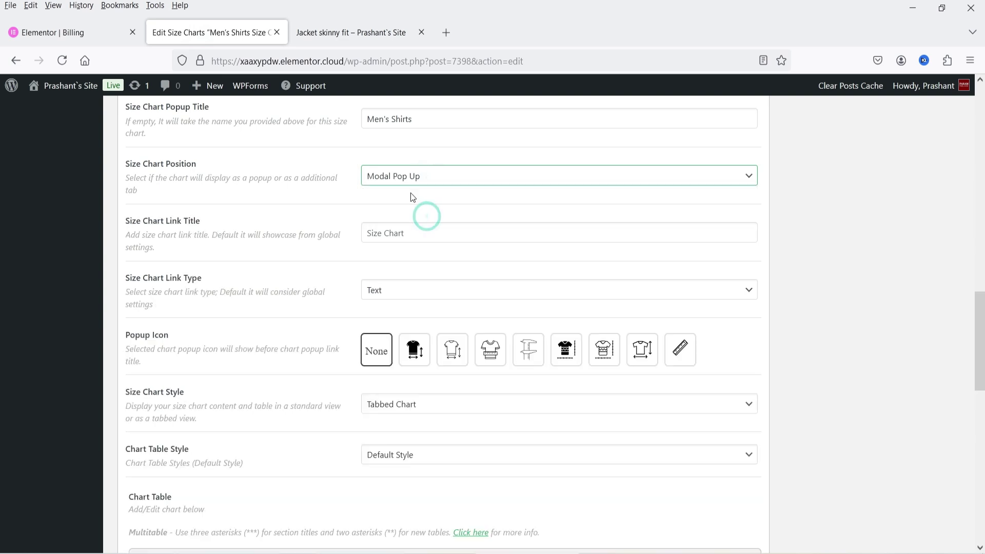
{"action": "scroll", "coordinate": [921, 276], "scroll_direction": "up", "scroll_amount": 10}
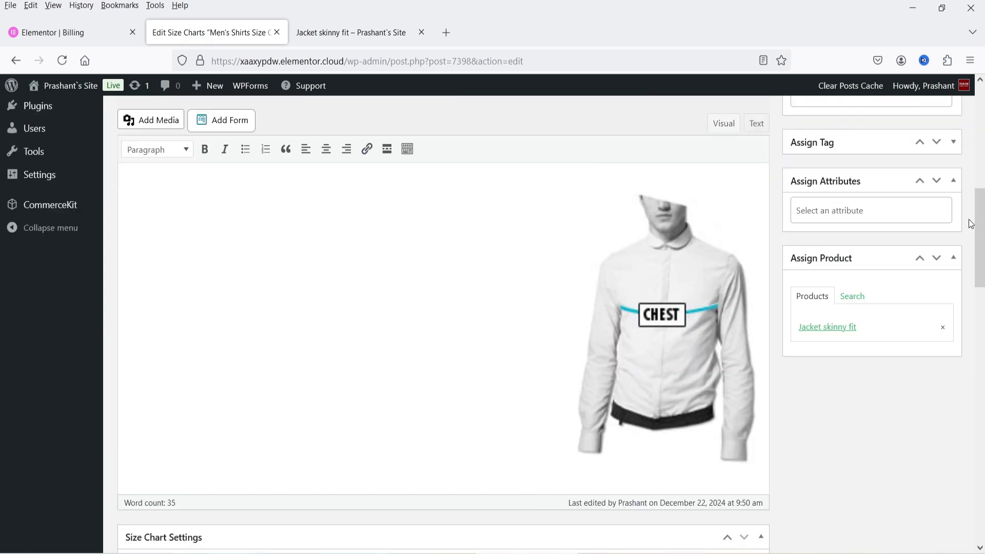
{"action": "left_click", "coordinate": [934, 179]}
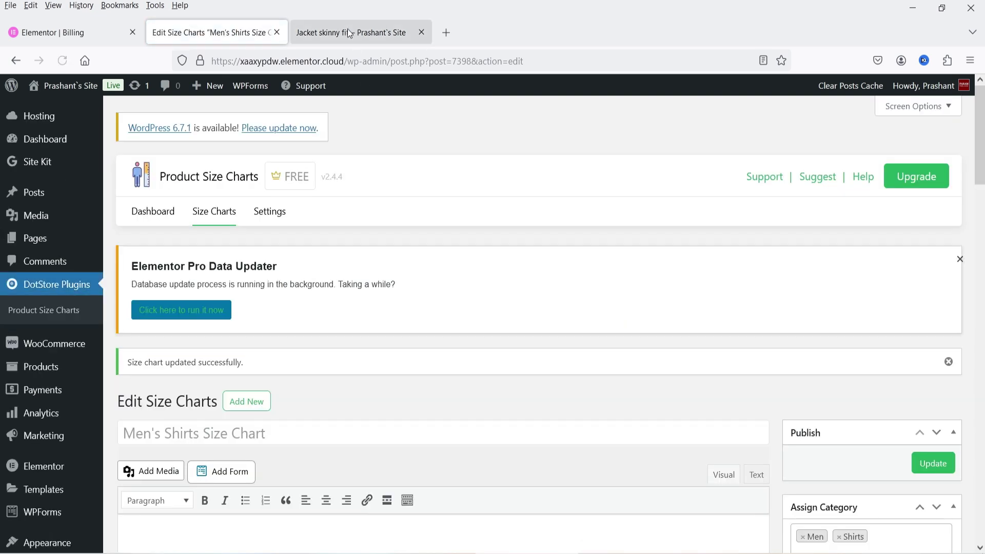
{"action": "left_click", "coordinate": [351, 32]}
{"action": "left_click", "coordinate": [60, 61]}
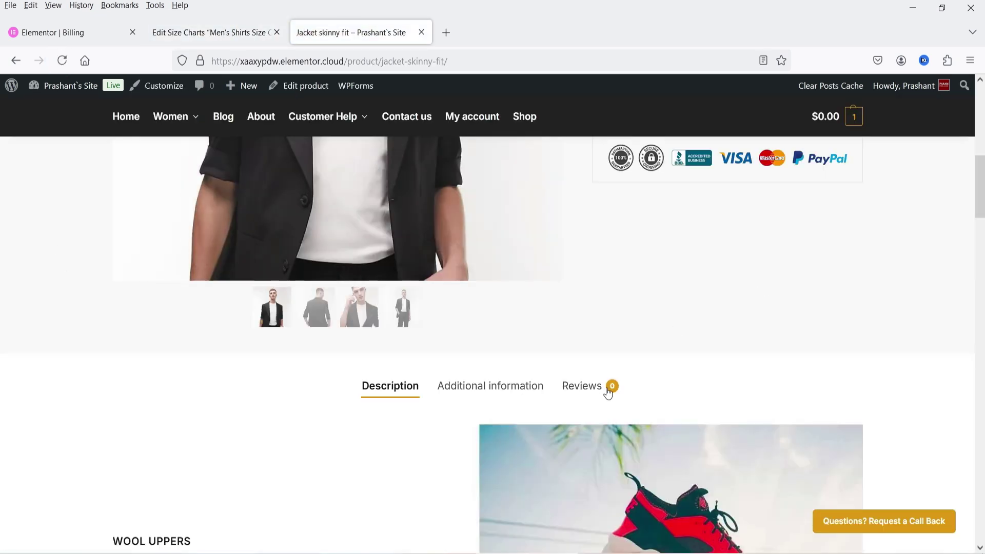
- Open the Size Chart popup on Jacket skinny fit, toggle How To Measure and Size Guide, then close it
{"action": "scroll", "coordinate": [634, 395], "scroll_direction": "up", "scroll_amount": 10}
{"action": "scroll", "coordinate": [939, 294], "scroll_direction": "down", "scroll_amount": 3}
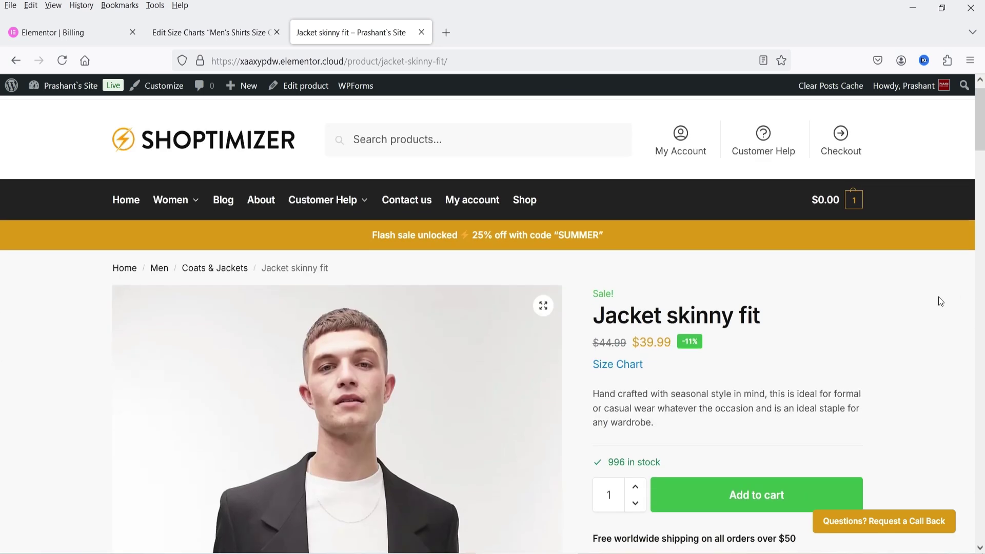
{"action": "scroll", "coordinate": [931, 304], "scroll_direction": "down", "scroll_amount": 1}
{"action": "scroll", "coordinate": [931, 303], "scroll_direction": "up", "scroll_amount": 3}
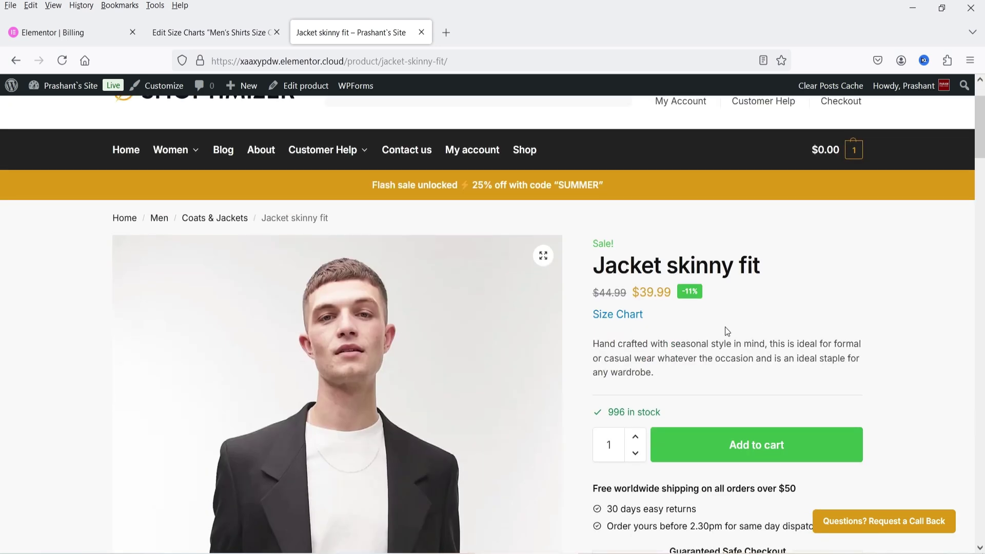
{"action": "left_click", "coordinate": [612, 320]}
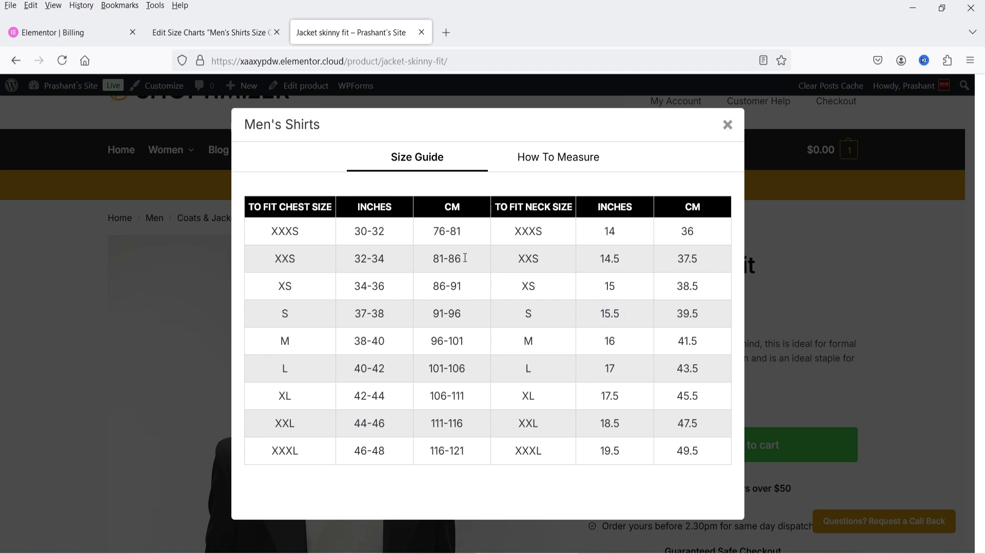
{"action": "left_click", "coordinate": [556, 155]}
{"action": "left_click", "coordinate": [394, 163]}
{"action": "triple_click", "coordinate": [280, 127]}
{"action": "left_click", "coordinate": [727, 124]}
- Review the Men's Shirts popup title and link title fields, leaving them unchanged
{"action": "left_click", "coordinate": [241, 32]}
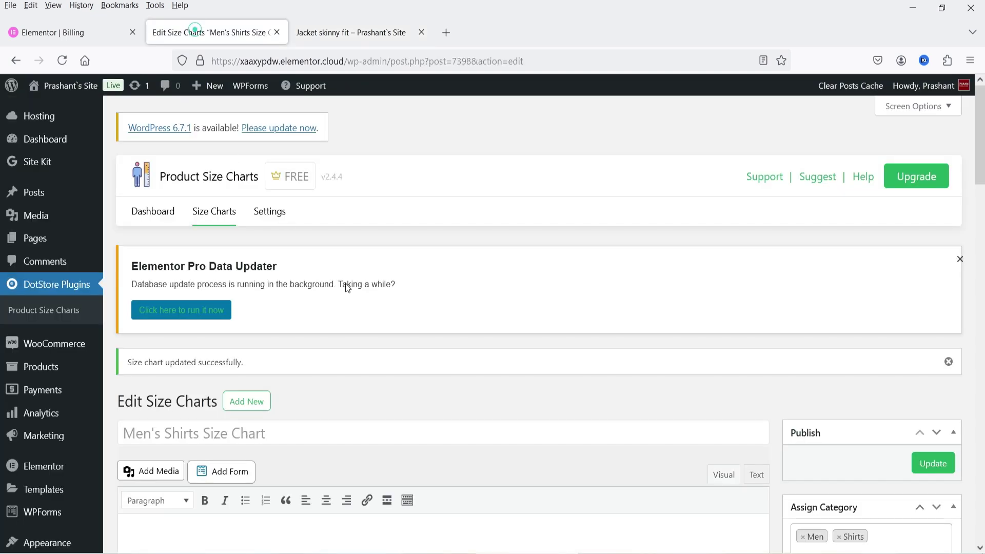
{"action": "scroll", "coordinate": [358, 330], "scroll_direction": "down", "scroll_amount": 15}
{"action": "triple_click", "coordinate": [420, 260]}
{"action": "left_click", "coordinate": [435, 261]}
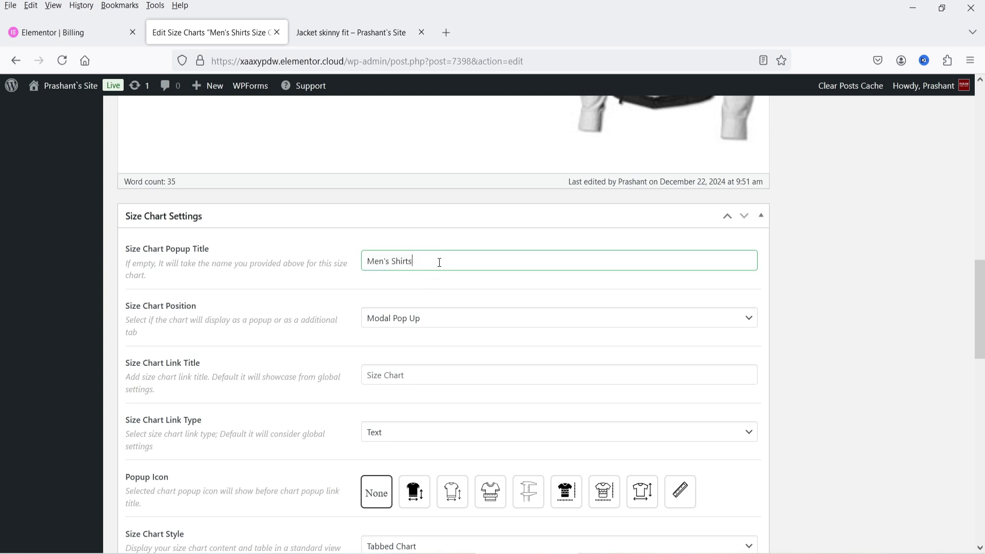
{"action": "scroll", "coordinate": [246, 253], "scroll_direction": "down", "scroll_amount": 3}
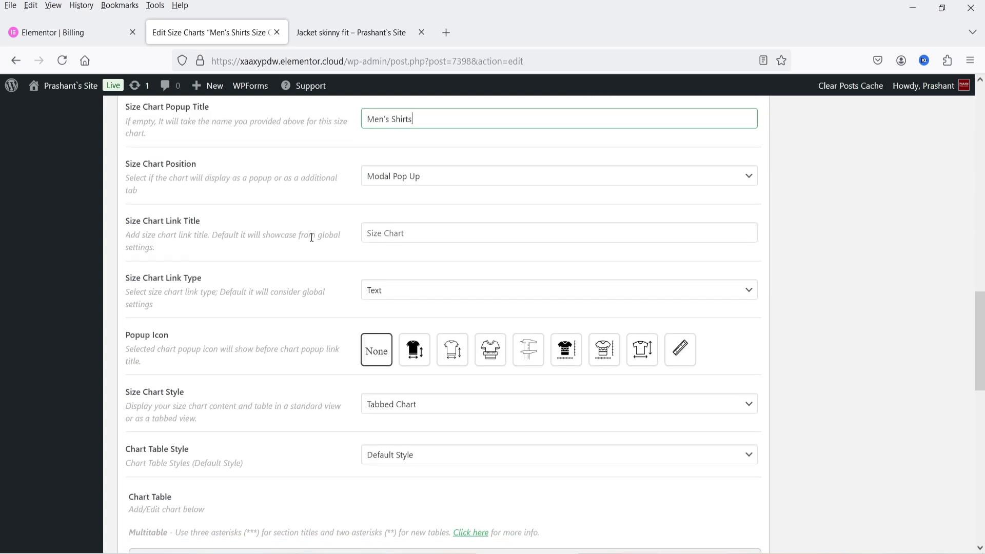
{"action": "left_click", "coordinate": [410, 234]}
{"action": "left_click", "coordinate": [276, 215]}
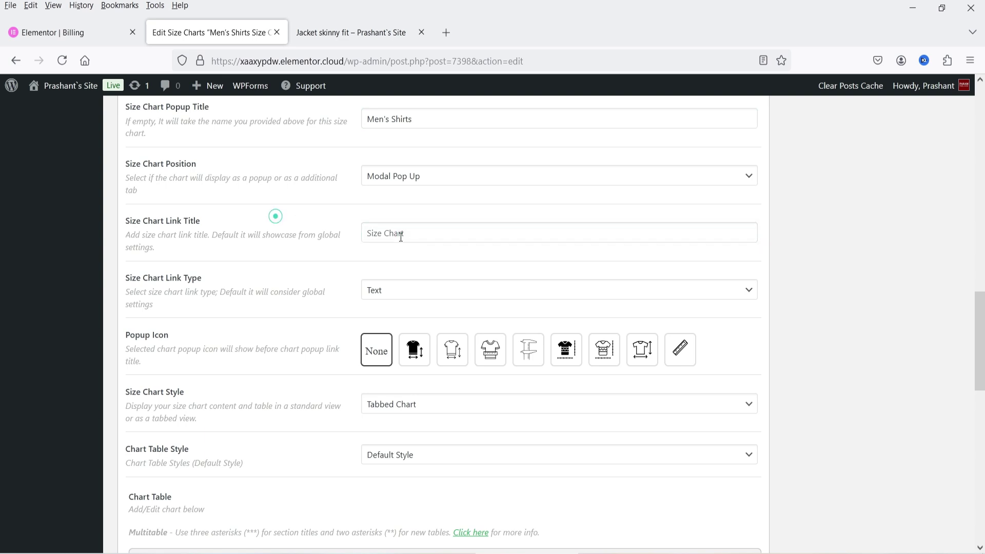
{"action": "left_click", "coordinate": [341, 30]}
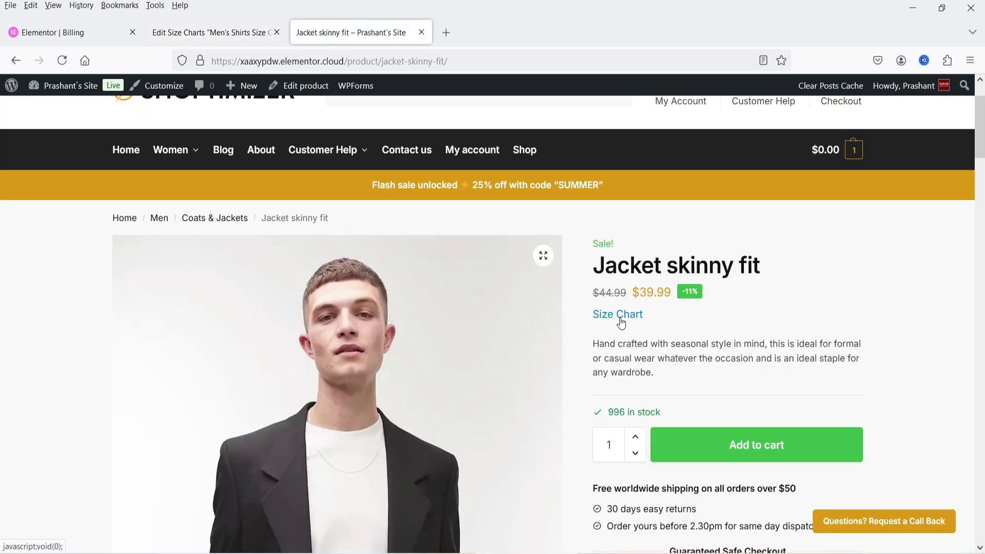
{"action": "left_click", "coordinate": [220, 32]}
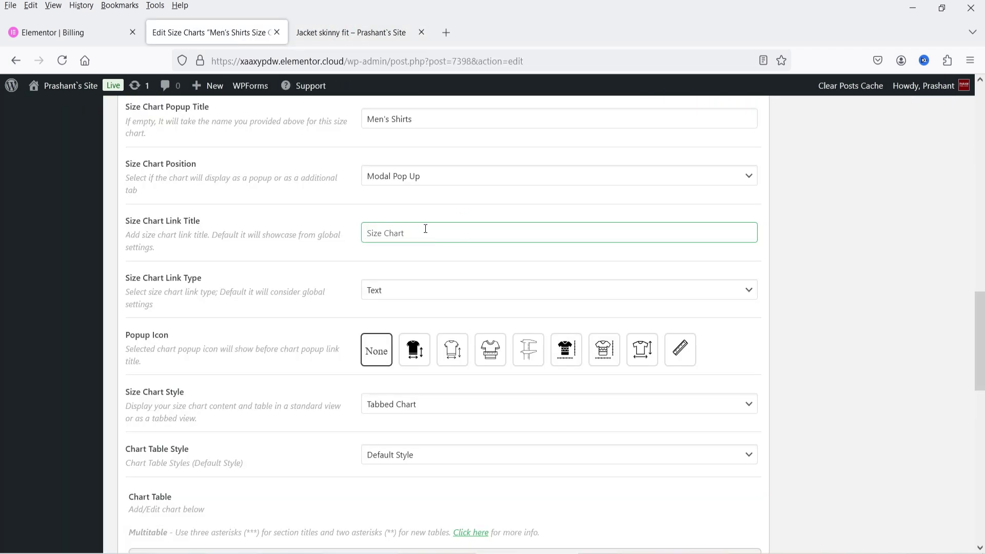
- Set the Size Chart Link Type to Button and pick the shirt-with-tape popup icon
{"action": "scroll", "coordinate": [289, 216], "scroll_direction": "down", "scroll_amount": 1}
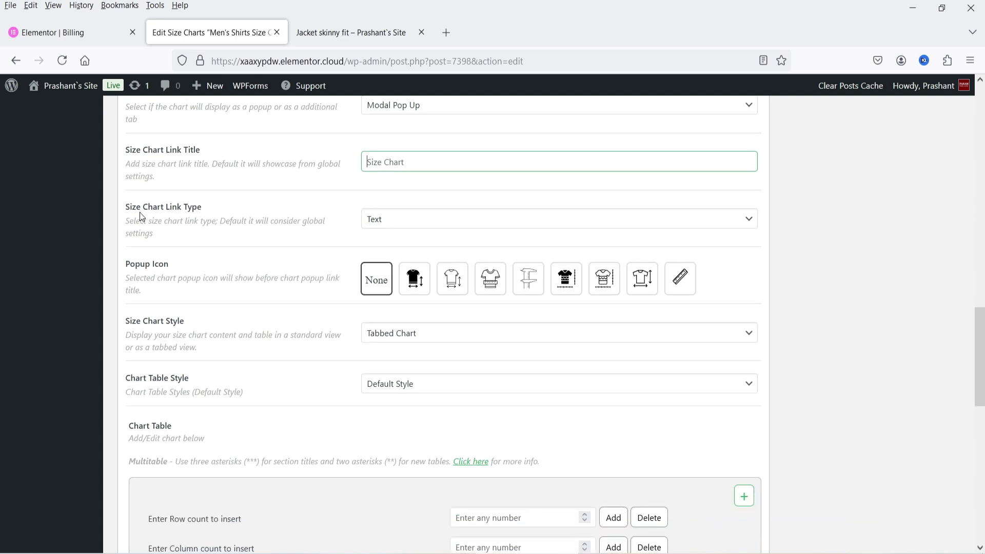
{"action": "left_click", "coordinate": [435, 224]}
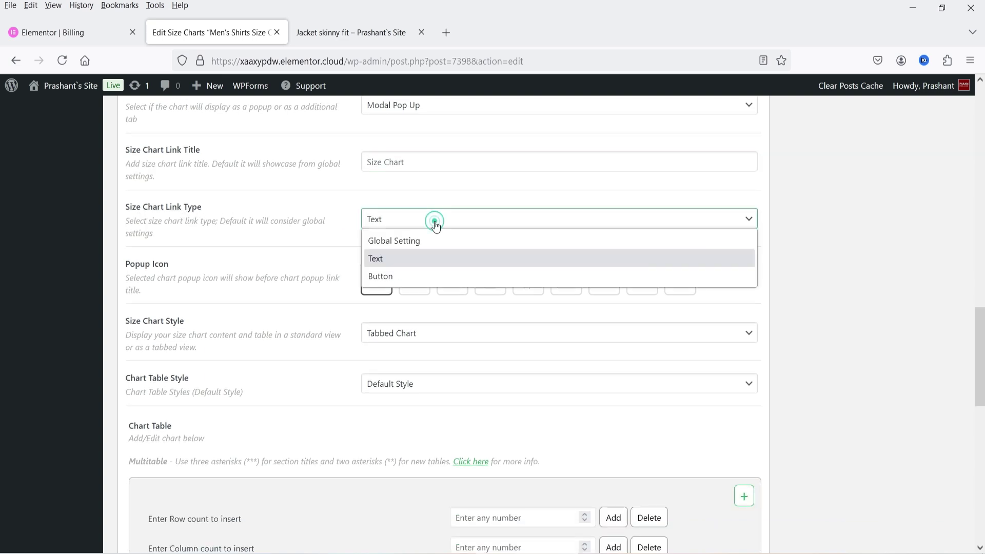
{"action": "left_click", "coordinate": [390, 276]}
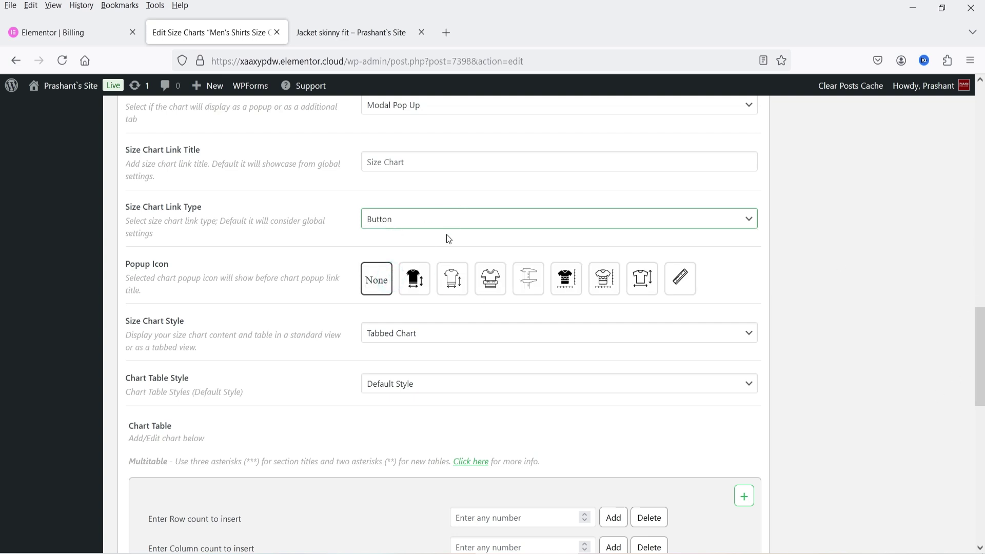
{"action": "left_click", "coordinate": [489, 279]}
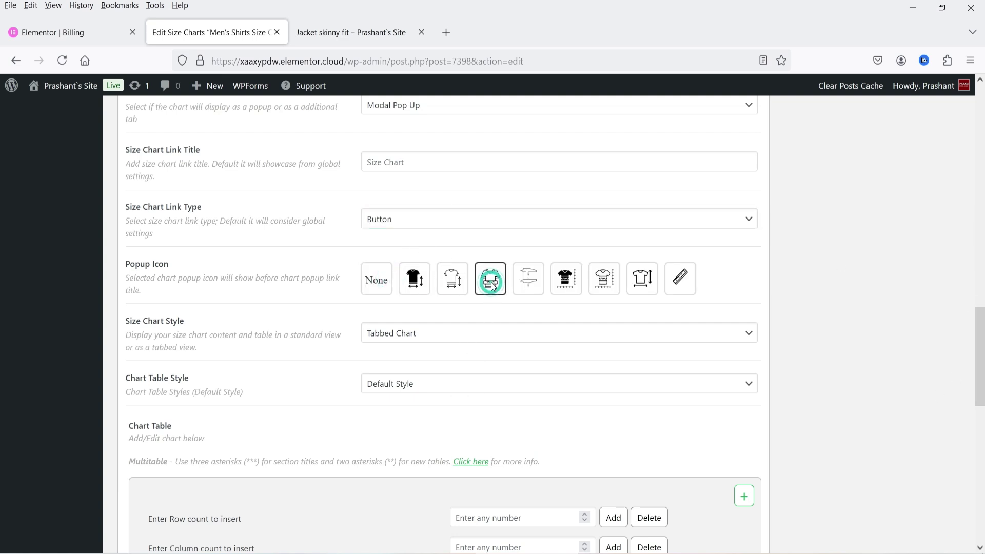
{"action": "scroll", "coordinate": [946, 282], "scroll_direction": "up", "scroll_amount": 15}
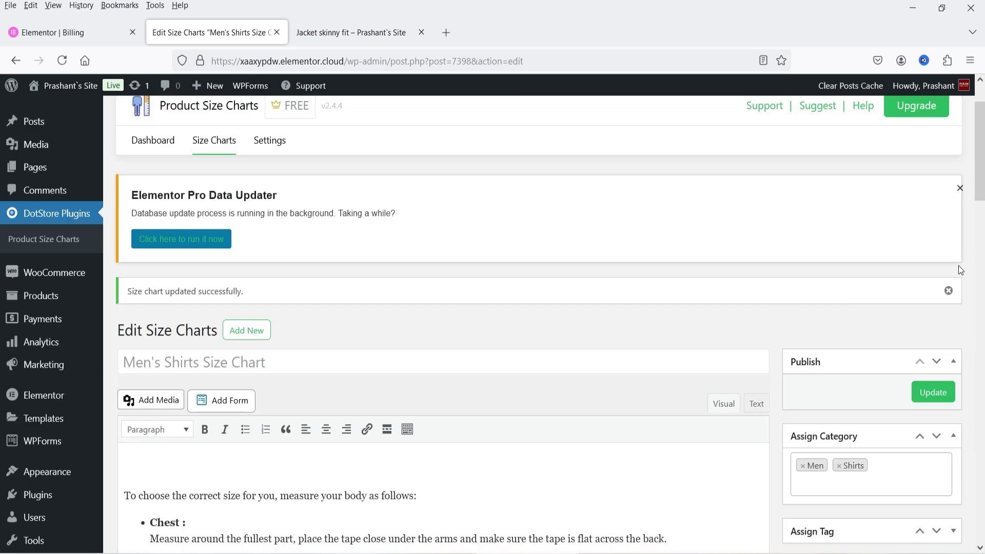
- Update the chart, reload Jacket skinny fit, and test the green Size Chart button's popup
{"action": "left_click", "coordinate": [937, 392]}
{"action": "left_click", "coordinate": [344, 30]}
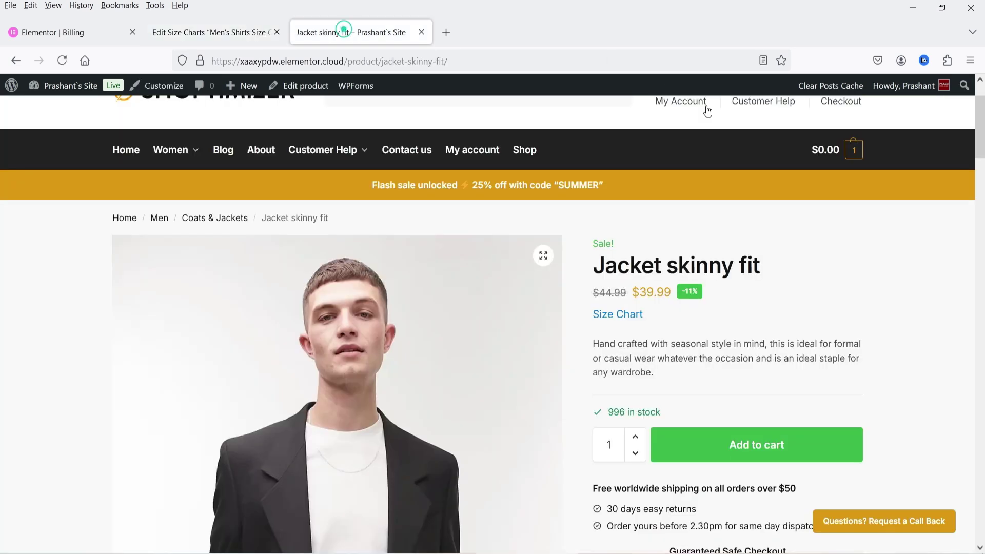
{"action": "left_click", "coordinate": [62, 60]}
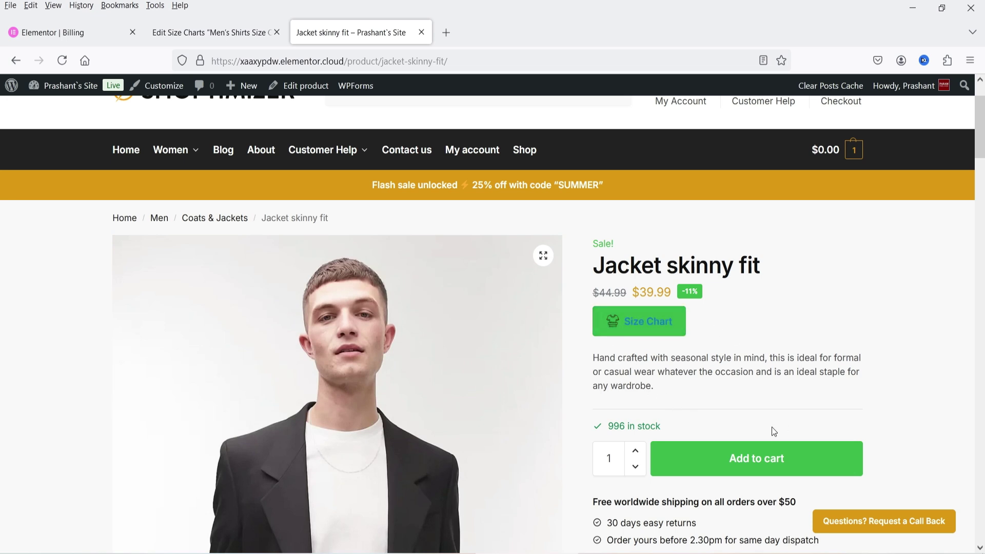
{"action": "left_click", "coordinate": [641, 323]}
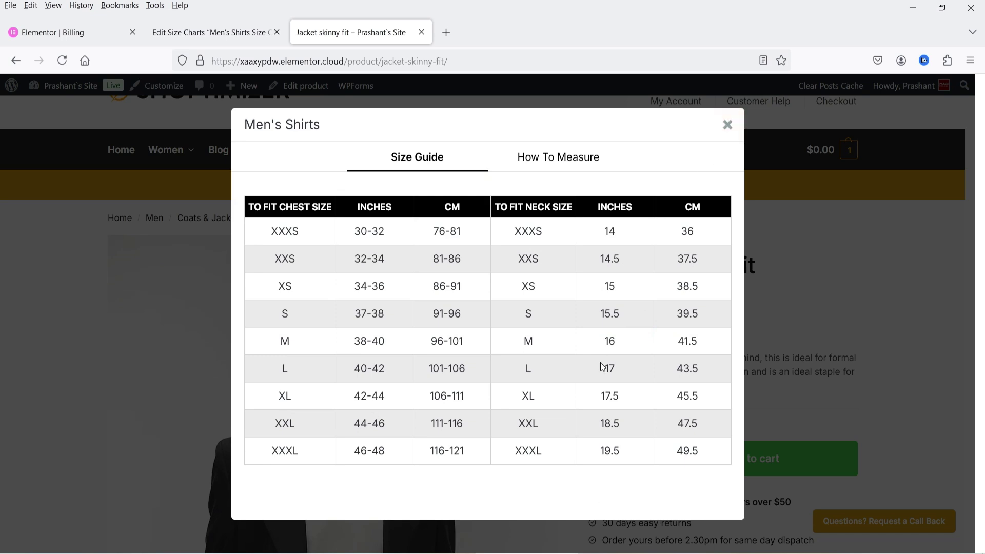
{"action": "left_click", "coordinate": [728, 125]}
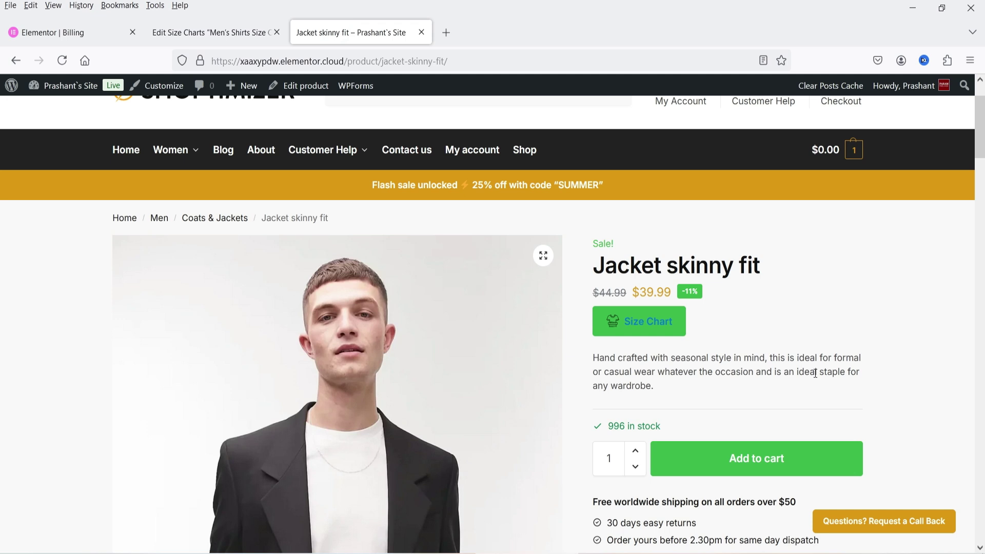
{"action": "left_click", "coordinate": [195, 33]}
- Set the Size Chart Link Title to 'Men's Shirts Size Chart' and update the chart
{"action": "scroll", "coordinate": [415, 316], "scroll_direction": "down", "scroll_amount": 5}
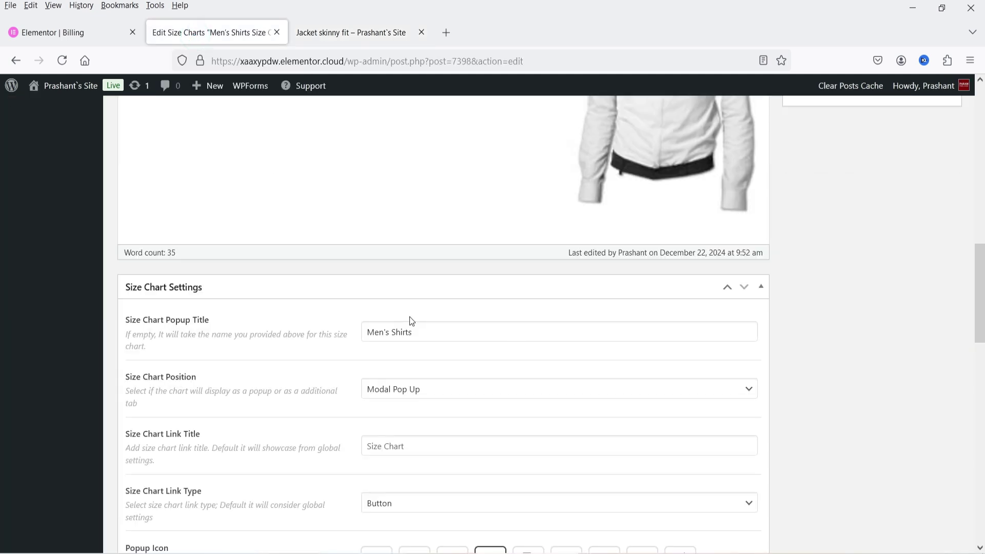
{"action": "scroll", "coordinate": [404, 362], "scroll_direction": "down", "scroll_amount": 3}
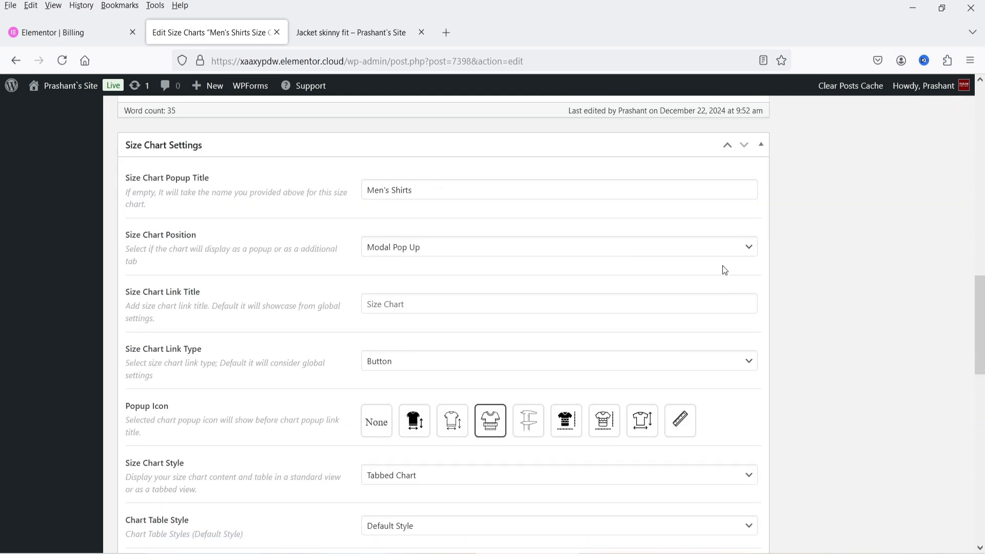
{"action": "triple_click", "coordinate": [425, 189]}
{"action": "key", "text": "ctrl+c"}
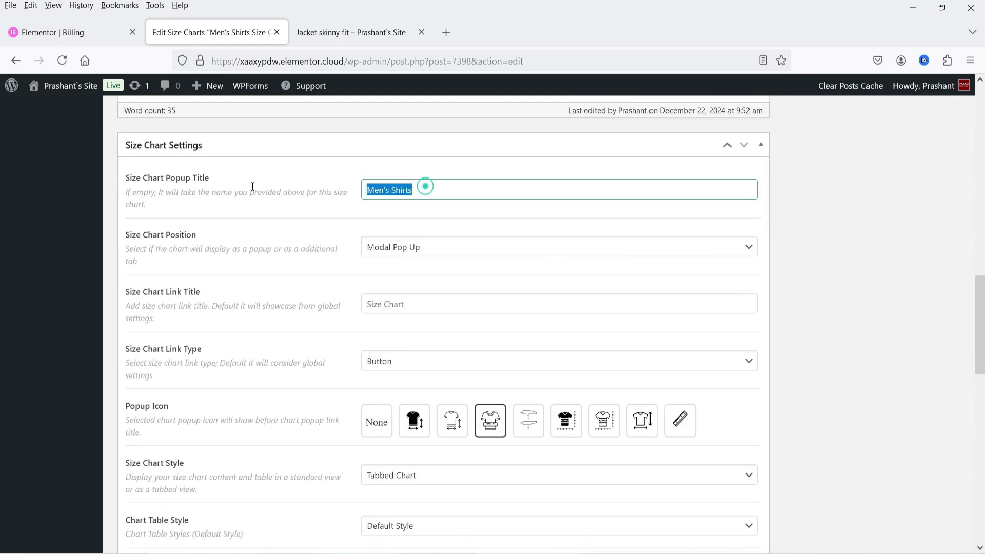
{"action": "left_click", "coordinate": [366, 304]}
{"action": "left_click", "coordinate": [367, 303]}
{"action": "key", "text": "ctrl+v"}
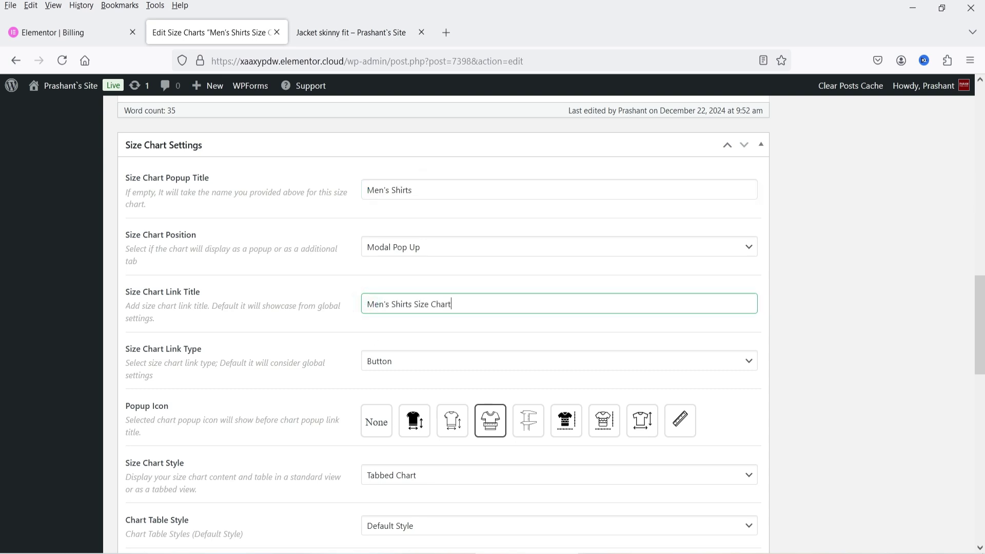
{"action": "type", "text": "Size Chart"}
{"action": "key", "text": "Return"}
{"action": "left_click", "coordinate": [948, 324]}
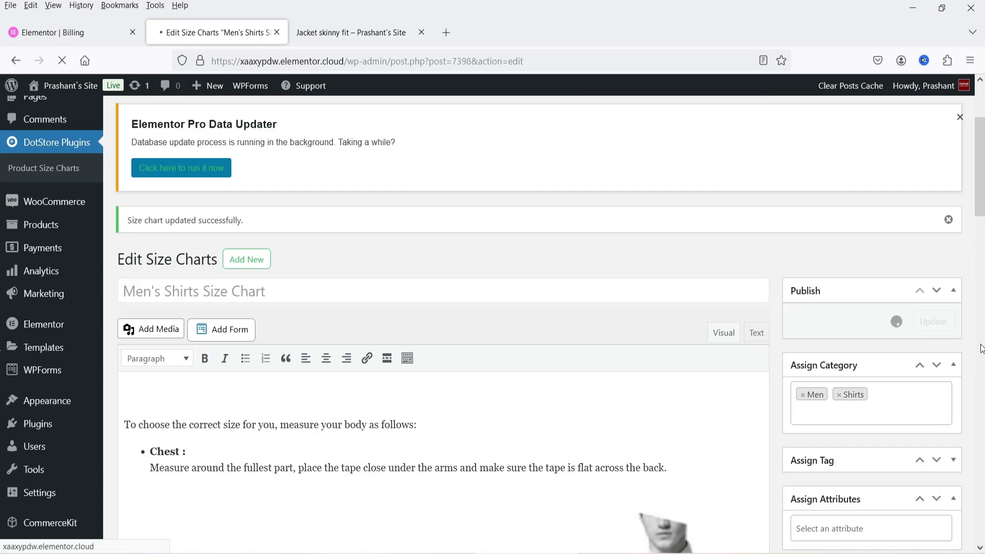
- Reload Jacket skinny fit to confirm the new button label, then return to the editor
{"action": "left_click", "coordinate": [346, 35]}
{"action": "left_click", "coordinate": [55, 66]}
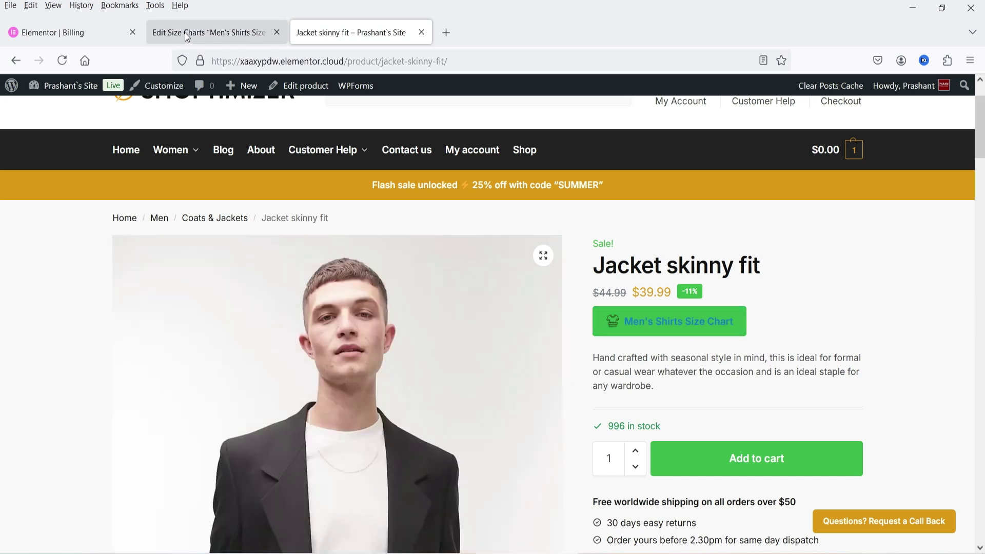
{"action": "mouse_move", "coordinate": [322, 149]}
{"action": "left_click", "coordinate": [208, 31]}
{"action": "scroll", "coordinate": [505, 292], "scroll_direction": "down", "scroll_amount": 4}
{"action": "scroll", "coordinate": [411, 286], "scroll_direction": "up", "scroll_amount": 4}
- Open the Women's Cloth size chart and set its link title to 'Womens Size chart'
{"action": "left_click", "coordinate": [215, 225]}
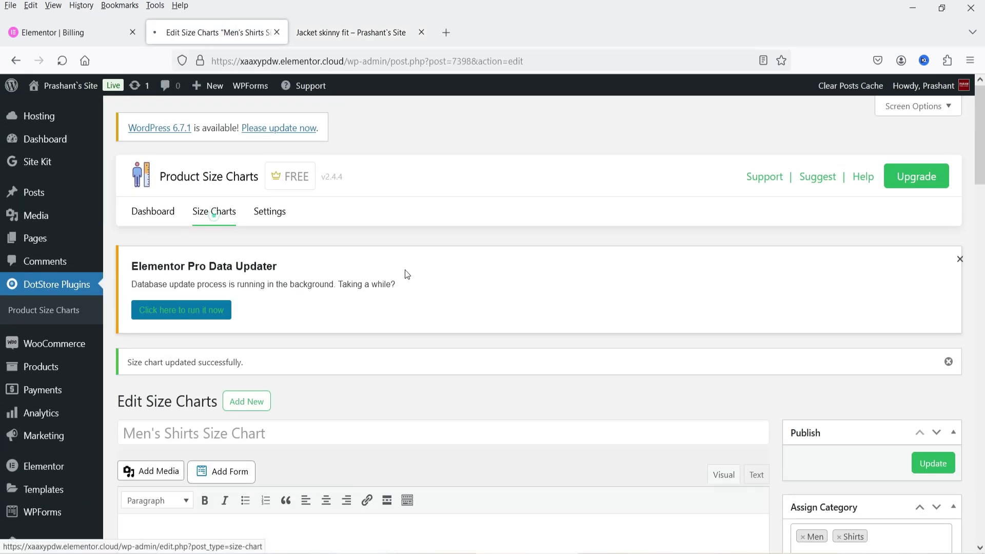
{"action": "scroll", "coordinate": [493, 286], "scroll_direction": "down", "scroll_amount": 7}
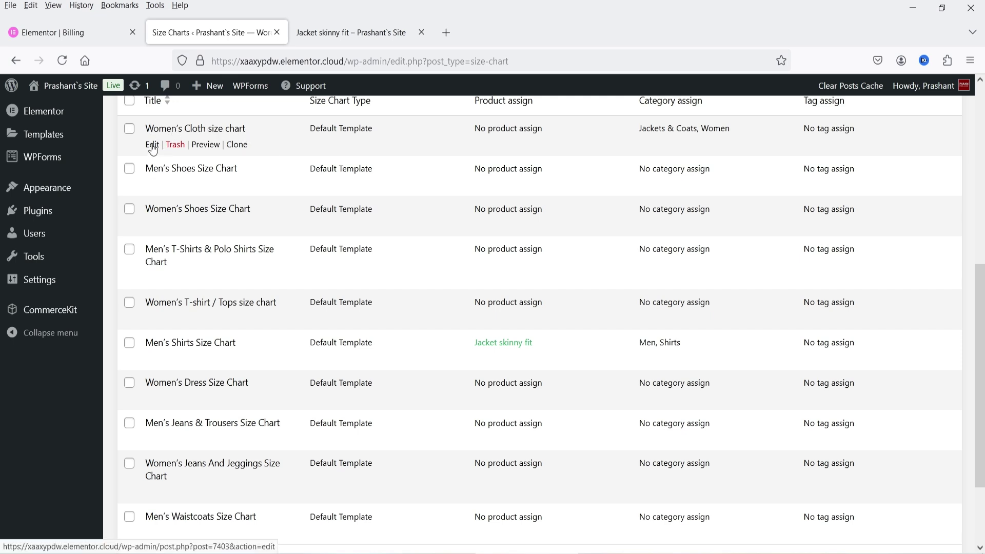
{"action": "left_click", "coordinate": [152, 145]}
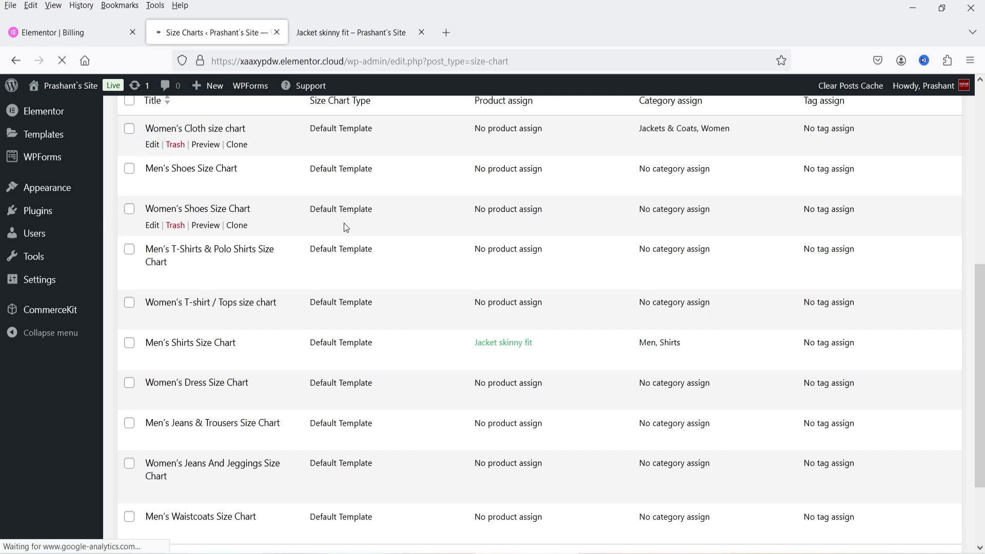
{"action": "scroll", "coordinate": [343, 231], "scroll_direction": "down", "scroll_amount": 8}
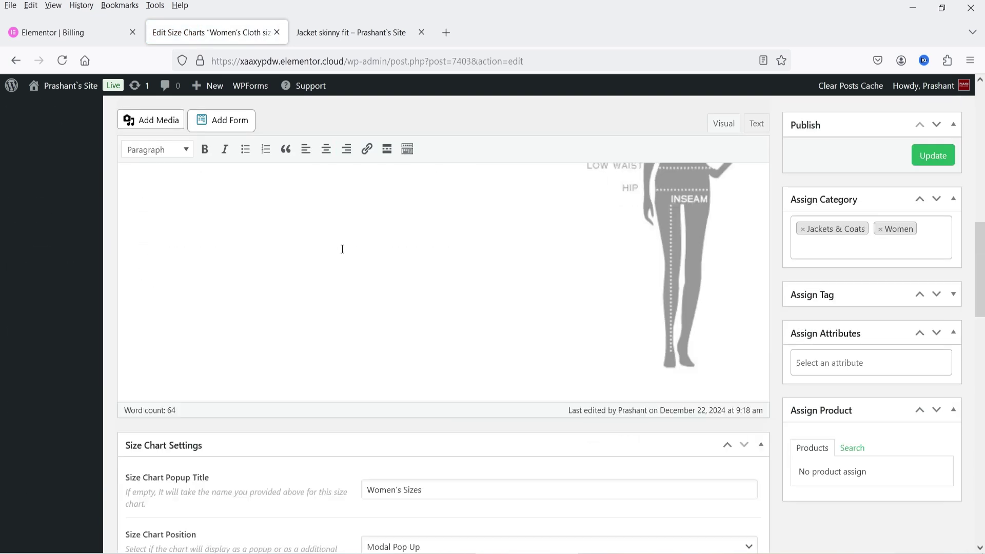
{"action": "scroll", "coordinate": [344, 249], "scroll_direction": "down", "scroll_amount": 7}
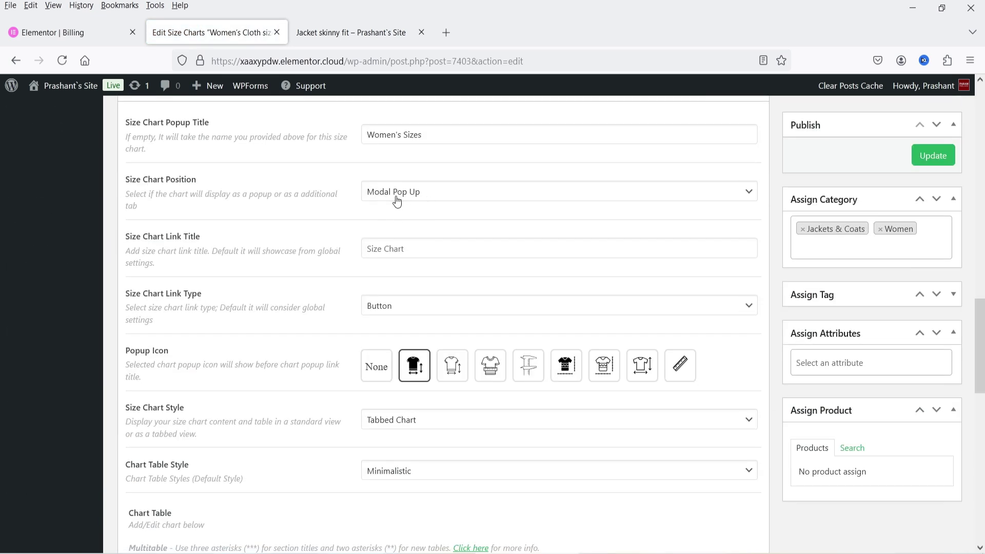
{"action": "left_click", "coordinate": [398, 248]}
{"action": "type", "text": "Womens"}
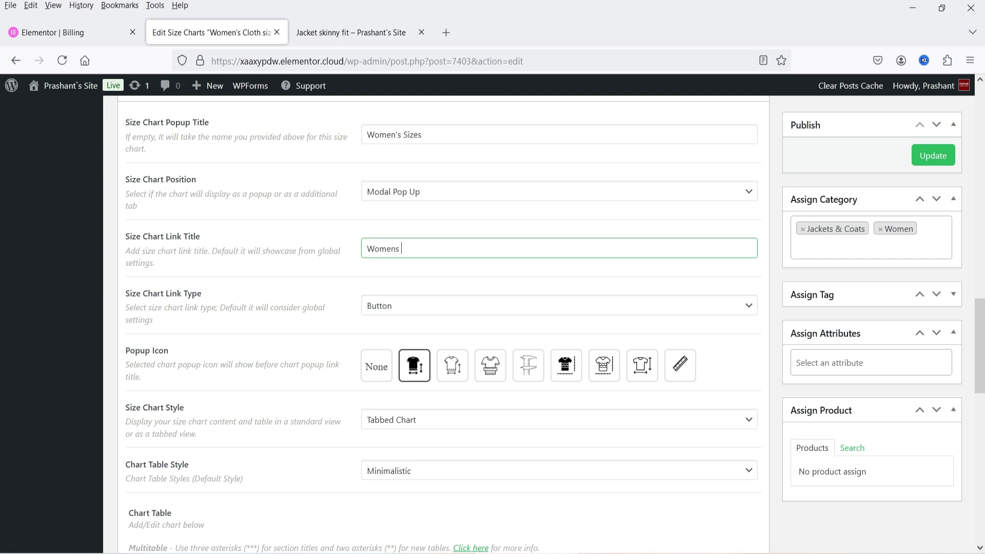
{"action": "type", "text": " Size chart"}
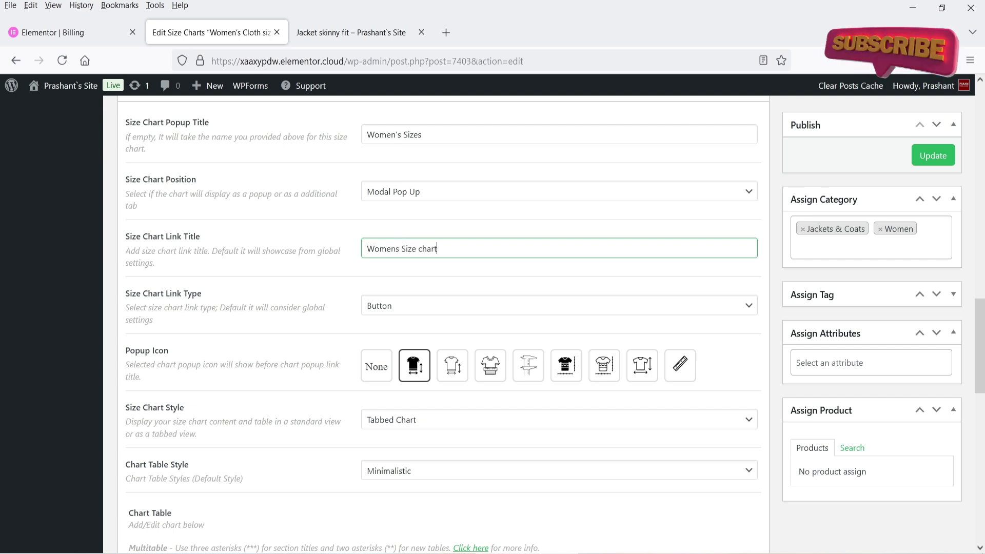
- Search products for 'jacke' and assign the chart to Jacket skinny fit
{"action": "scroll", "coordinate": [613, 369], "scroll_direction": "down", "scroll_amount": 4}
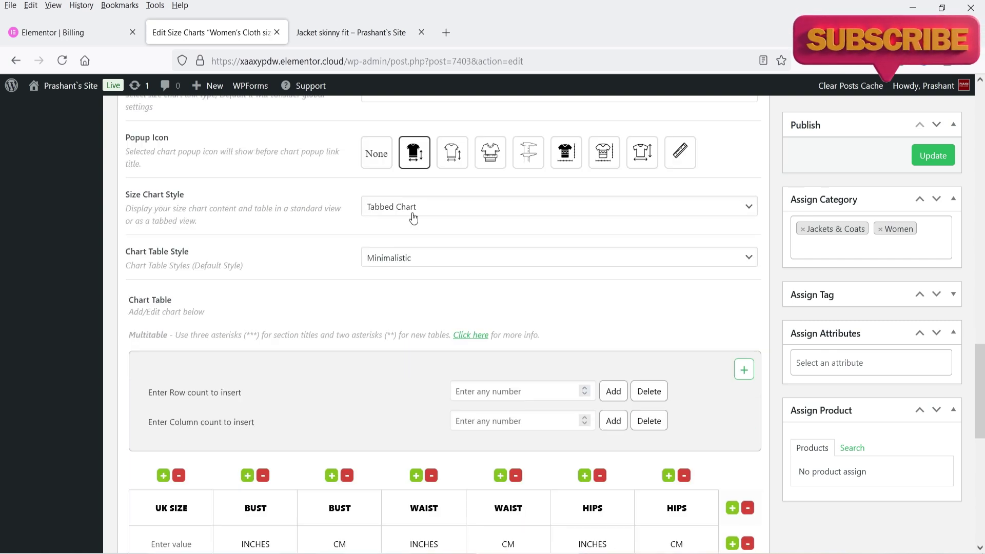
{"action": "scroll", "coordinate": [355, 413], "scroll_direction": "down", "scroll_amount": 7}
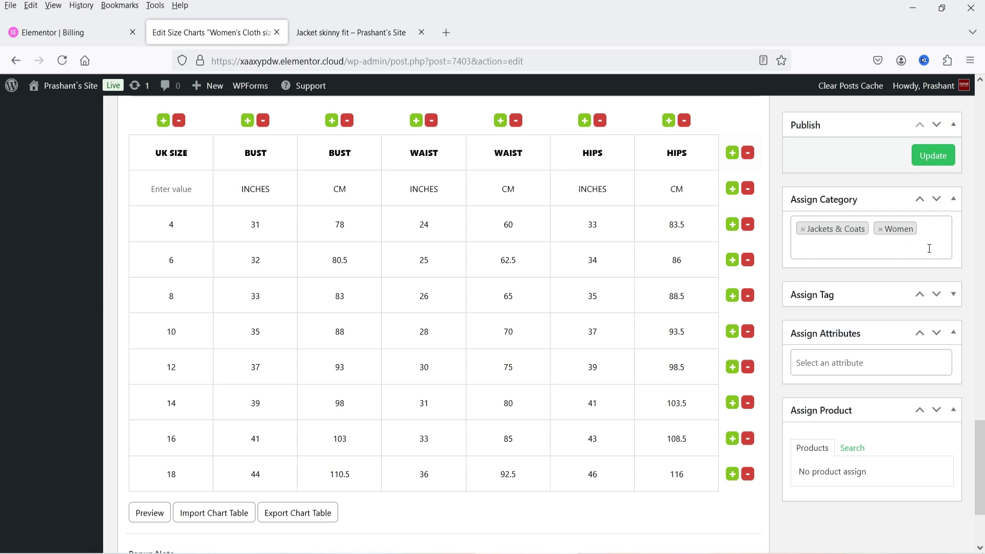
{"action": "scroll", "coordinate": [872, 385], "scroll_direction": "down", "scroll_amount": 3}
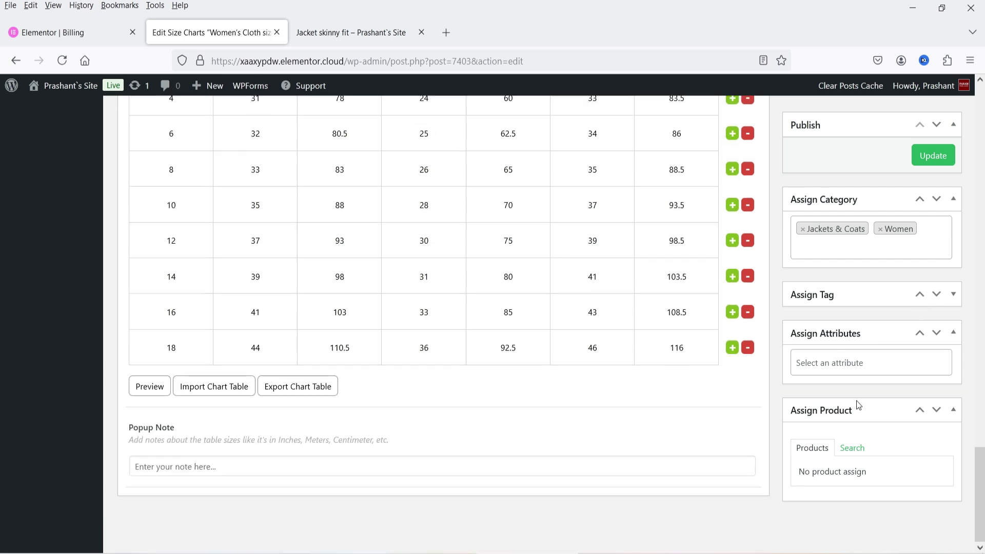
{"action": "left_click", "coordinate": [851, 447]}
{"action": "left_click", "coordinate": [371, 32]}
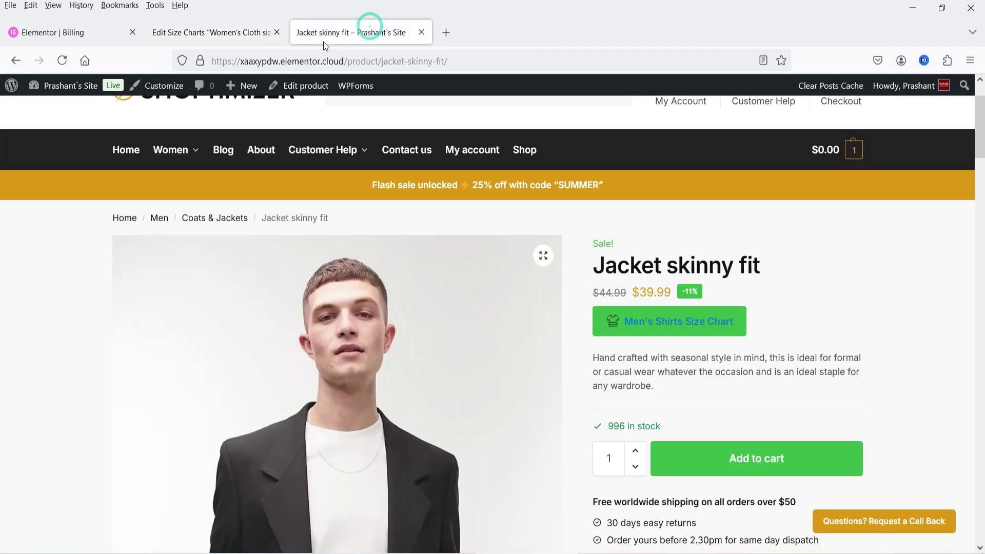
{"action": "left_click", "coordinate": [209, 33]}
{"action": "left_click", "coordinate": [823, 476]}
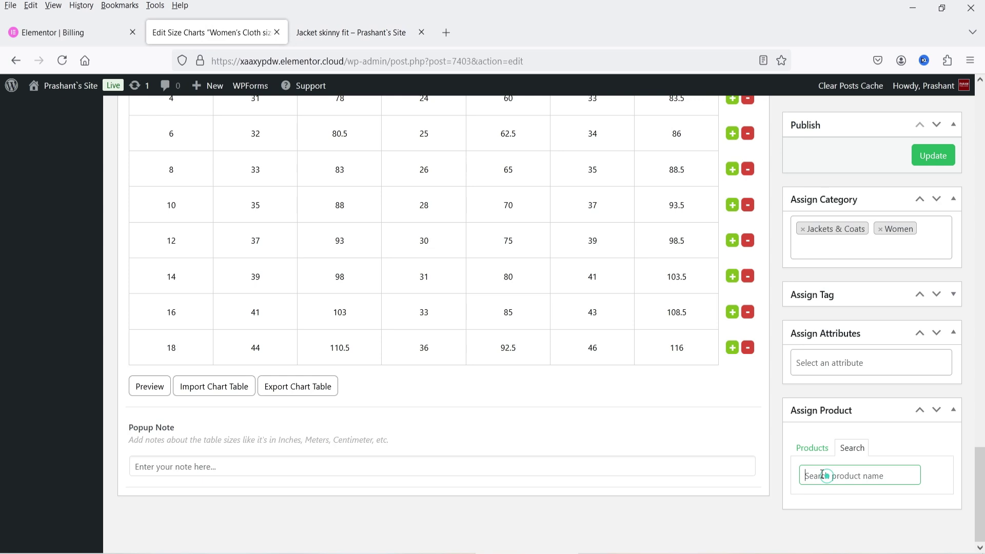
{"action": "type", "text": "jacket"}
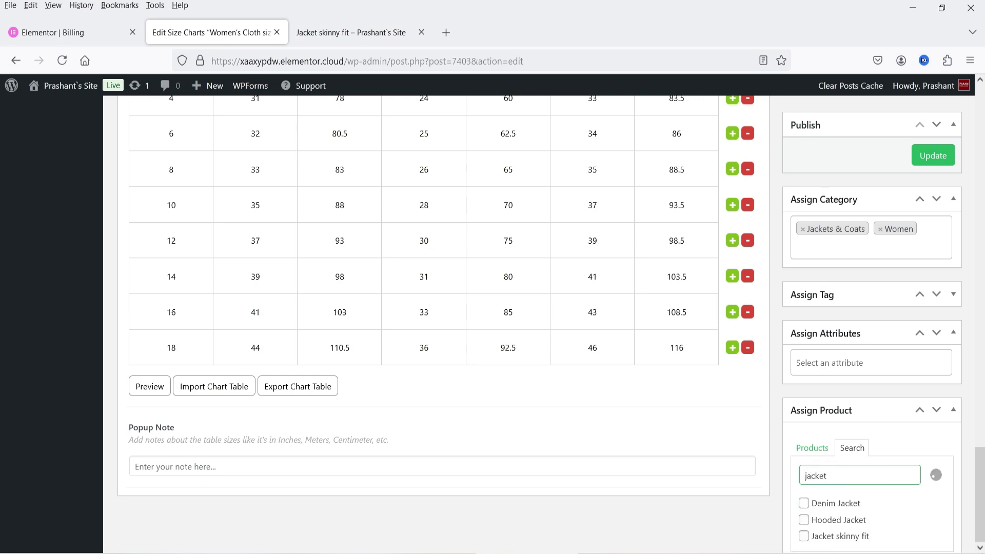
{"action": "left_click", "coordinate": [803, 536]}
- Update the size chart and reload the Jacket skinny fit product page
{"action": "left_click", "coordinate": [946, 162]}
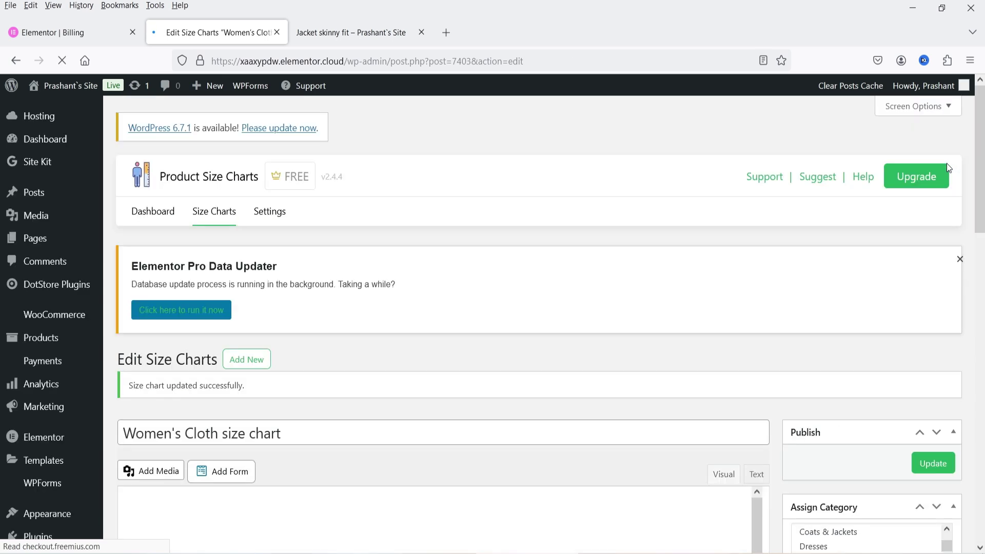
{"action": "left_click", "coordinate": [351, 32]}
{"action": "left_click", "coordinate": [62, 60]}
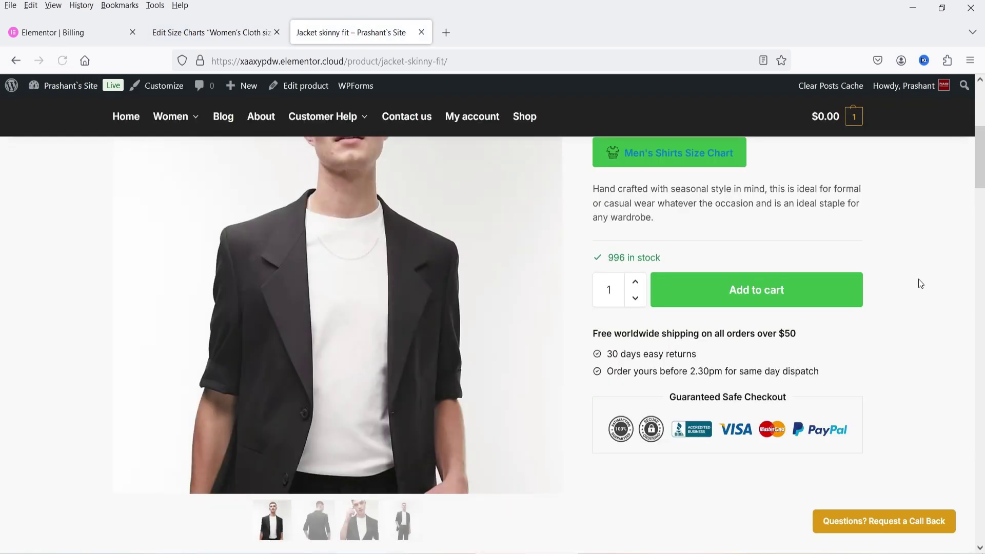
- Open and close the Men's Shirts and Women's size chart popups, then go to the Dashboard
{"action": "scroll", "coordinate": [892, 286], "scroll_direction": "down", "scroll_amount": 1}
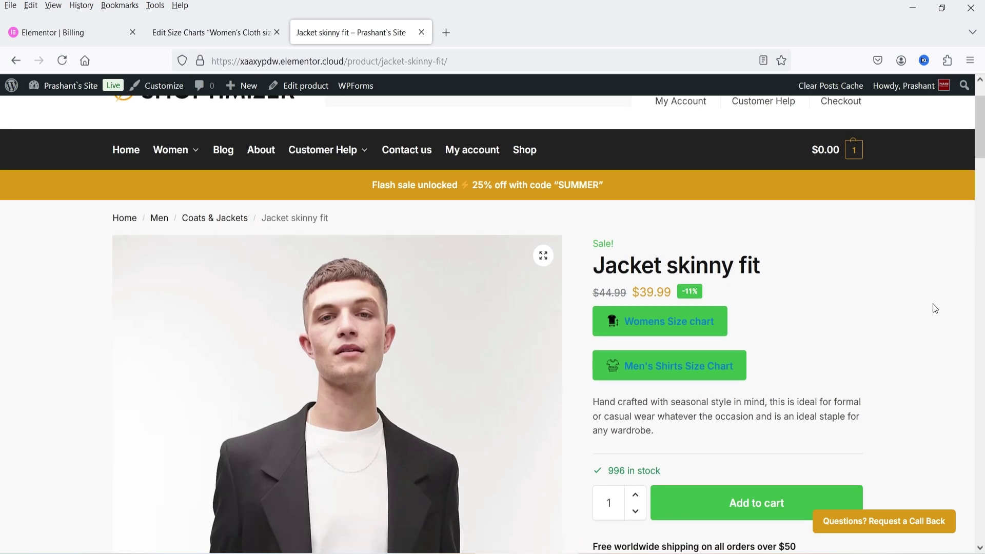
{"action": "left_click", "coordinate": [648, 367]}
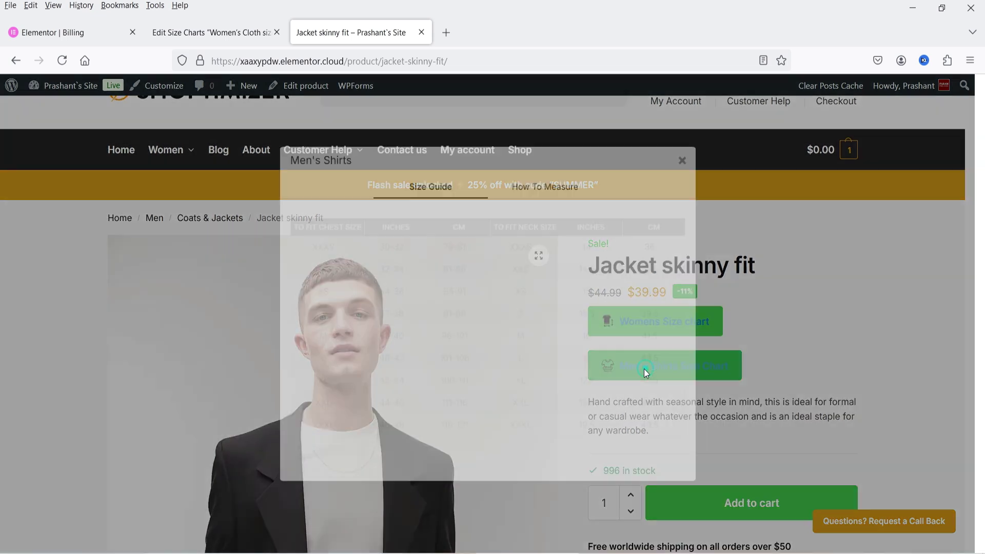
{"action": "left_click", "coordinate": [726, 124]}
{"action": "left_click", "coordinate": [664, 322]}
{"action": "left_click", "coordinate": [731, 124]}
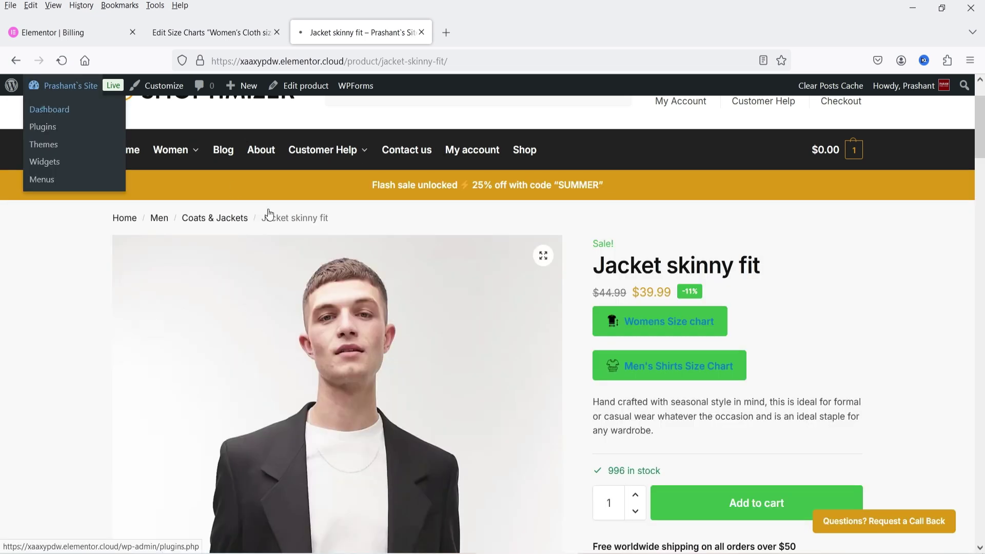
{"action": "left_click", "coordinate": [43, 108]}
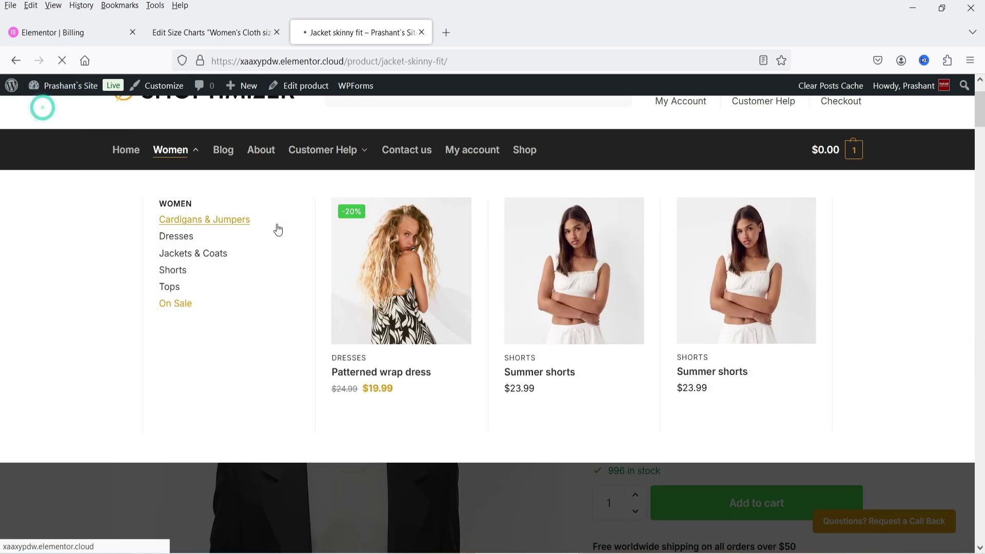
- From All Products, open the Jacket skinny fit editor in a new tab
{"action": "mouse_move", "coordinate": [55, 365]}
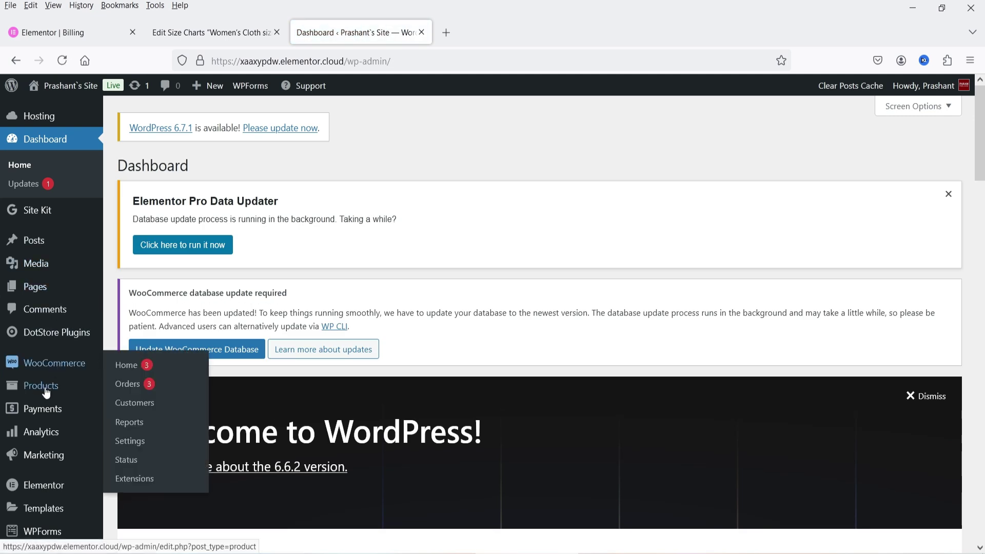
{"action": "left_click", "coordinate": [45, 386]}
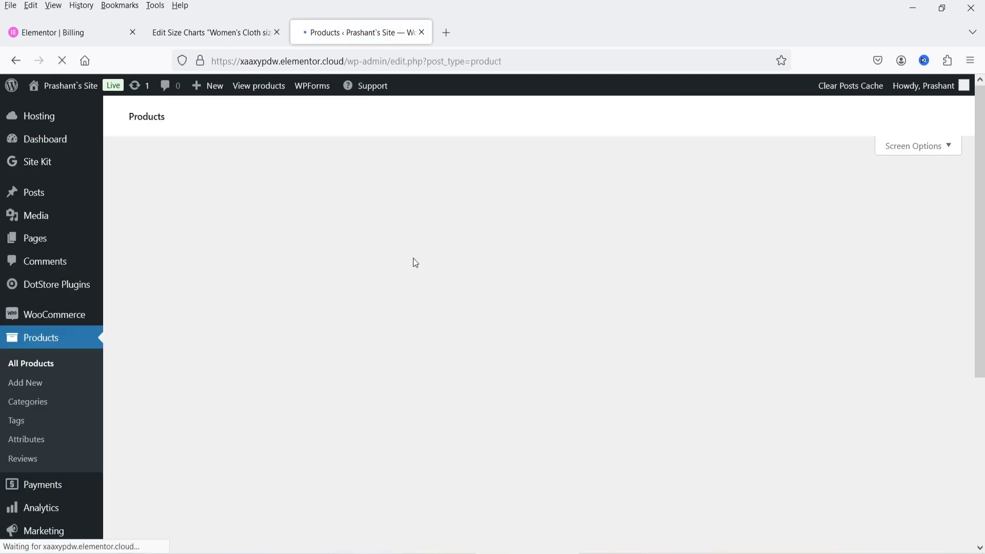
{"action": "scroll", "coordinate": [430, 229], "scroll_direction": "down", "scroll_amount": 4}
{"action": "scroll", "coordinate": [431, 227], "scroll_direction": "up", "scroll_amount": 2}
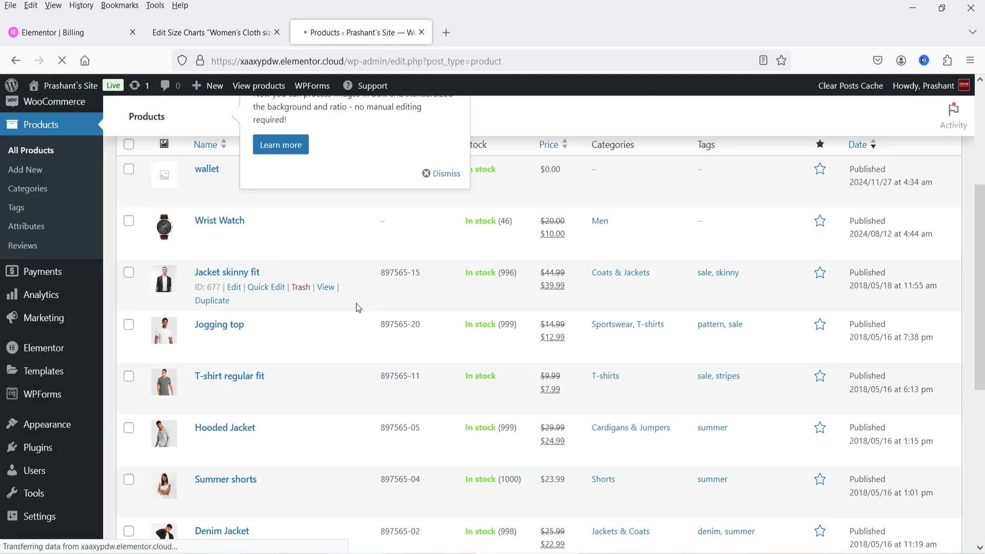
{"action": "right_click", "coordinate": [235, 288]}
{"action": "left_click", "coordinate": [281, 303]}
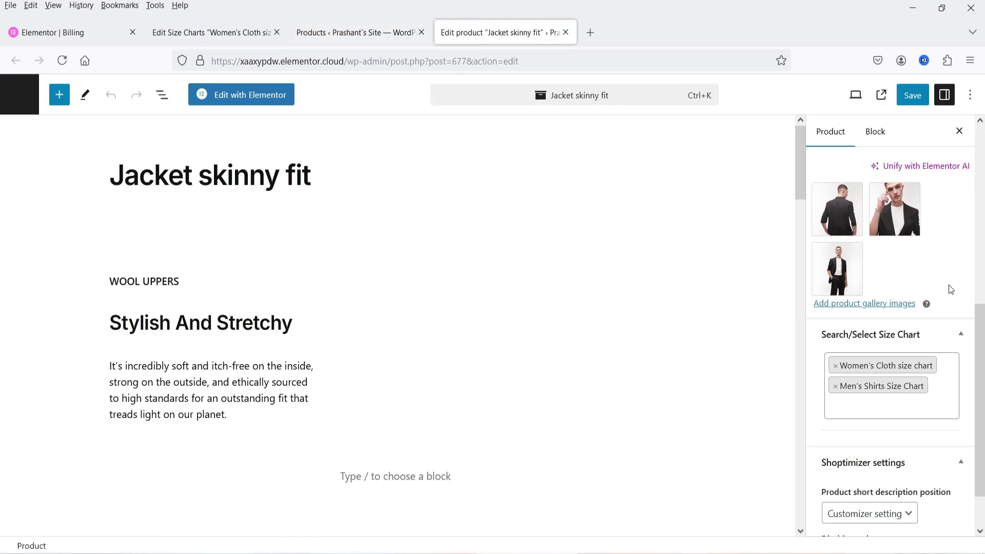
- Replace the product's size charts with only Men's Shirts Size Chart, searching 'men', then return to the women's chart editor
{"action": "scroll", "coordinate": [949, 288], "scroll_direction": "down", "scroll_amount": 2}
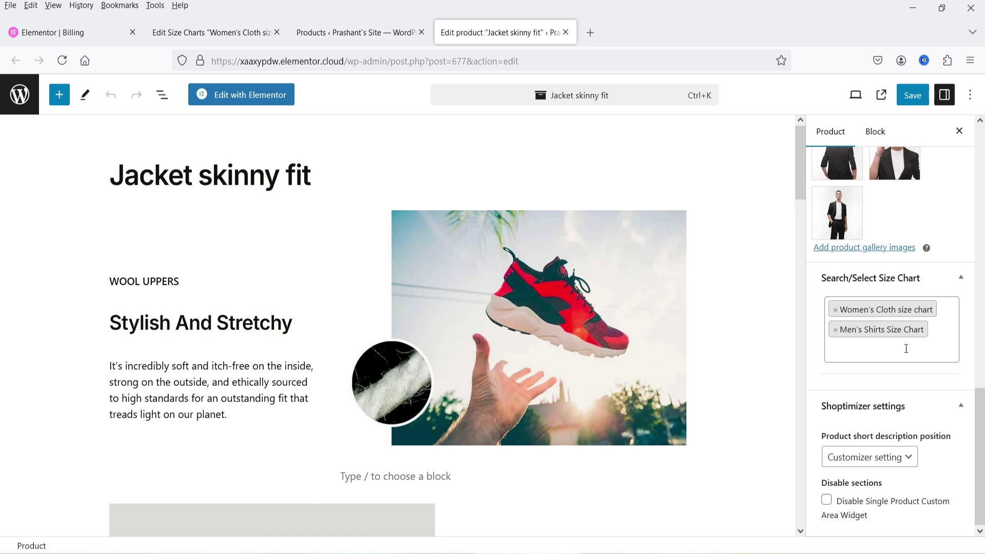
{"action": "left_click", "coordinate": [903, 349]}
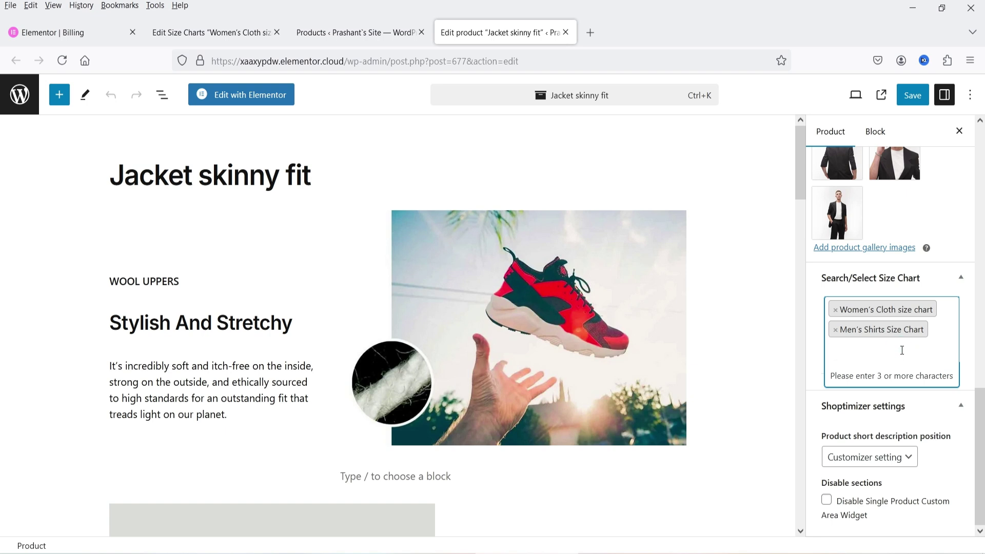
{"action": "left_click", "coordinate": [835, 311]}
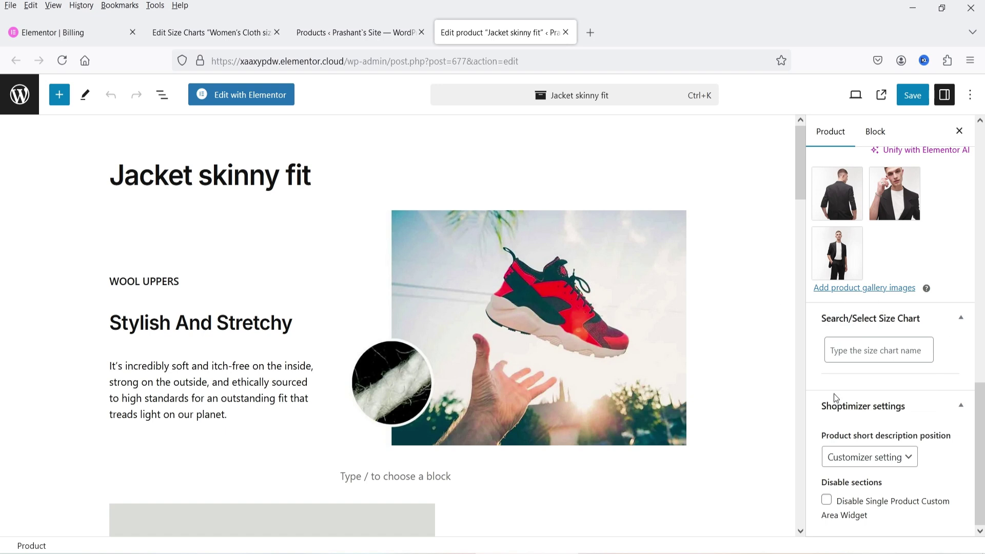
{"action": "left_click", "coordinate": [874, 348]}
{"action": "left_click", "coordinate": [875, 347]}
{"action": "type", "text": "men"}
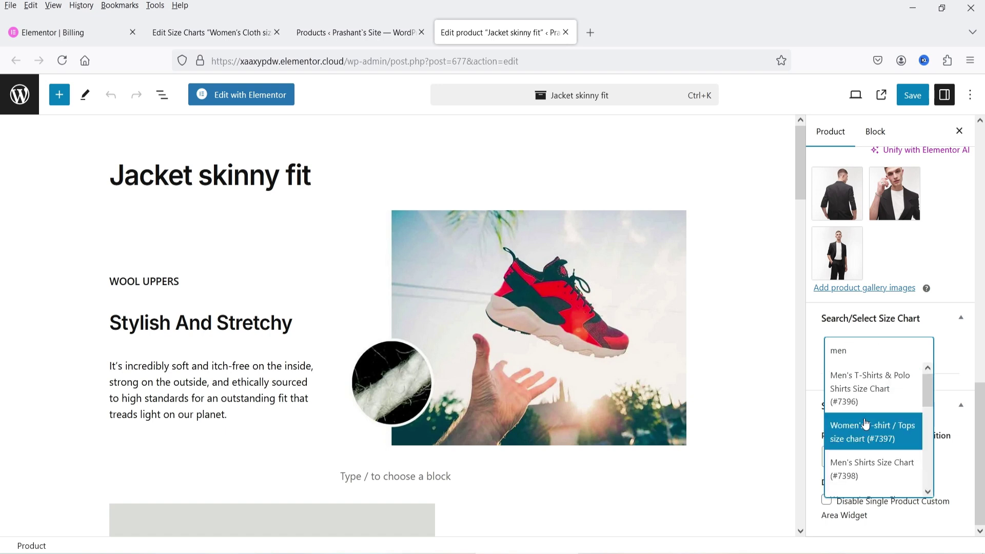
{"action": "left_click", "coordinate": [896, 473]}
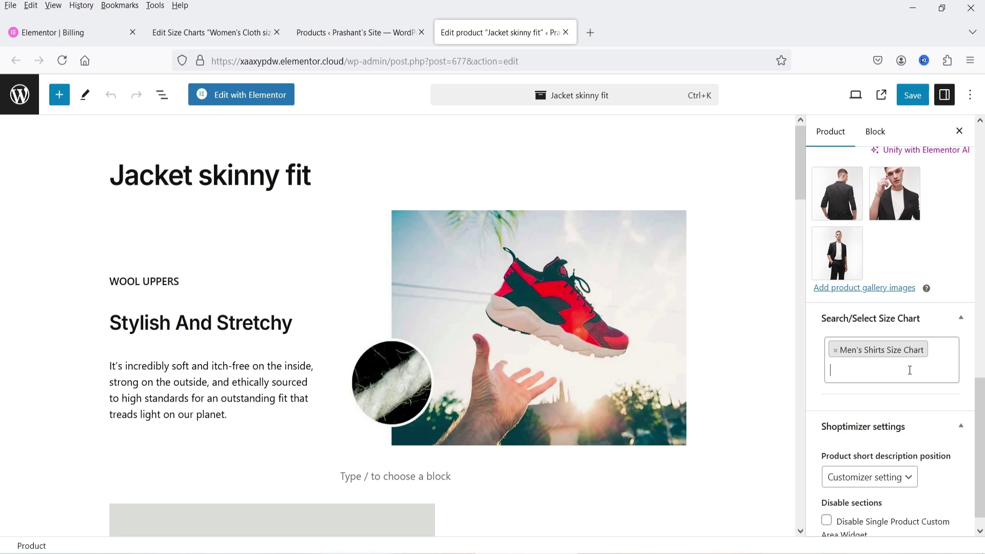
{"action": "left_click", "coordinate": [226, 35]}
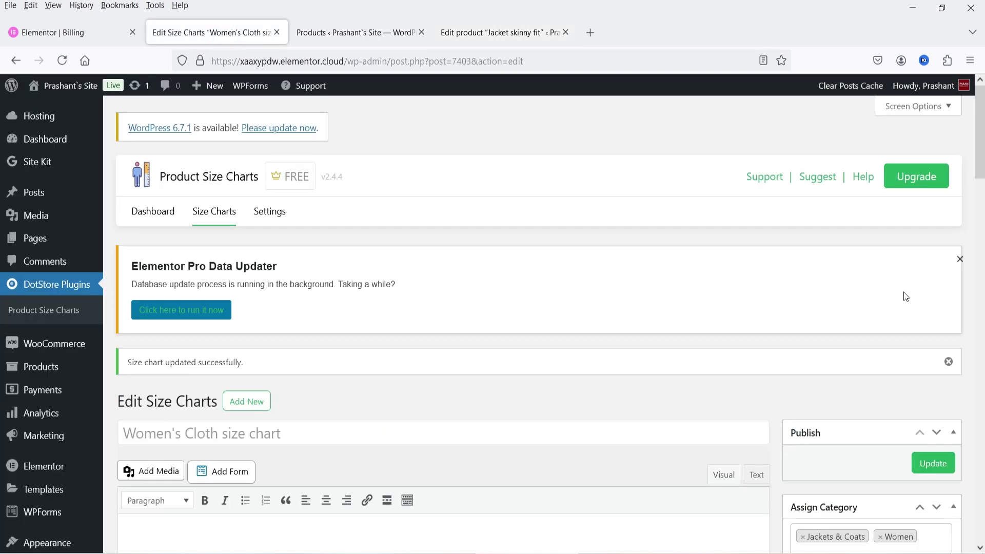
{"action": "scroll", "coordinate": [677, 313], "scroll_direction": "down", "scroll_amount": 5}
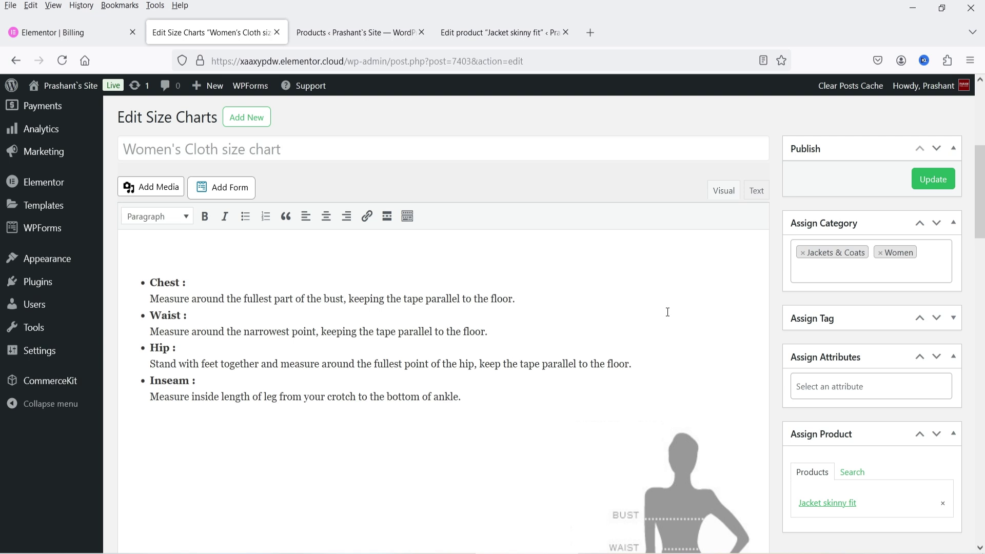